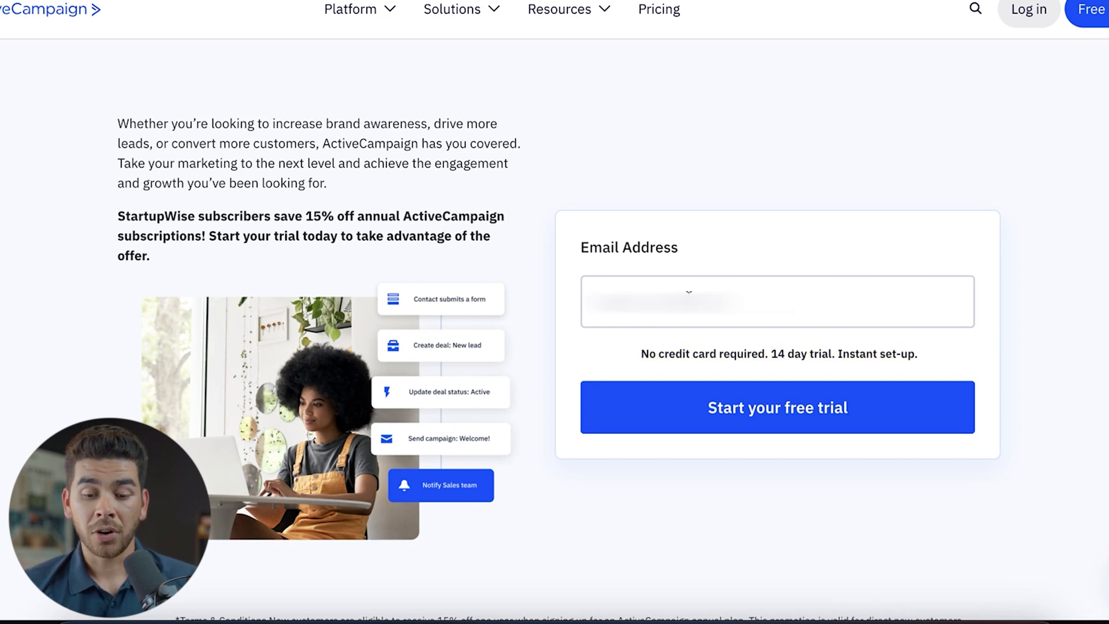
# Start the free trial with the account e-mail and submit the contact's name and phone number
pyautogui.click(689, 292)
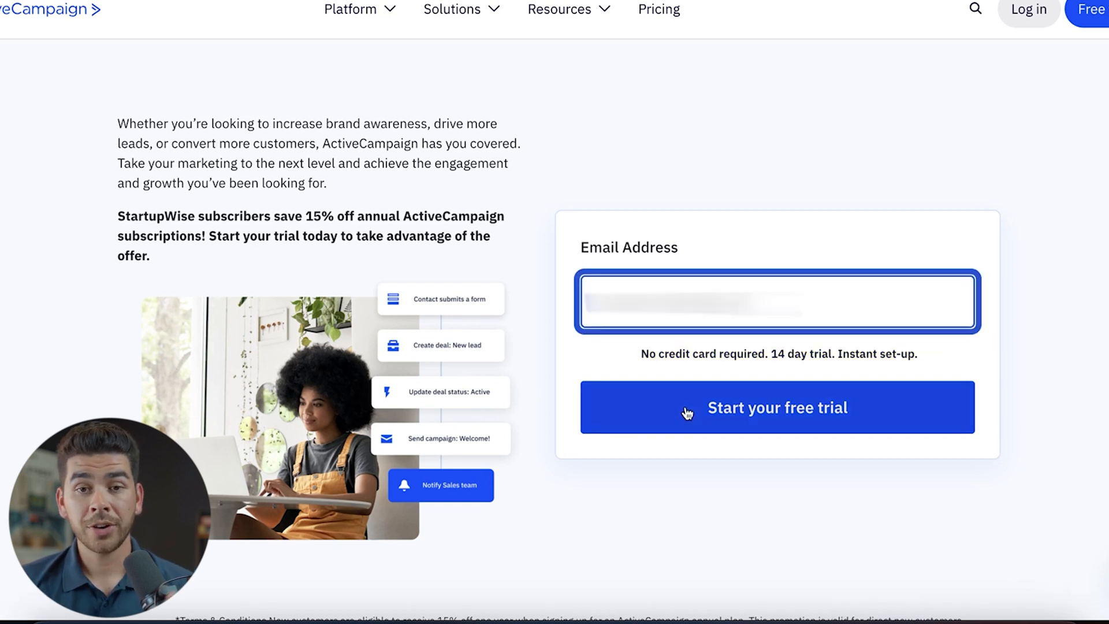
pyautogui.click(730, 431)
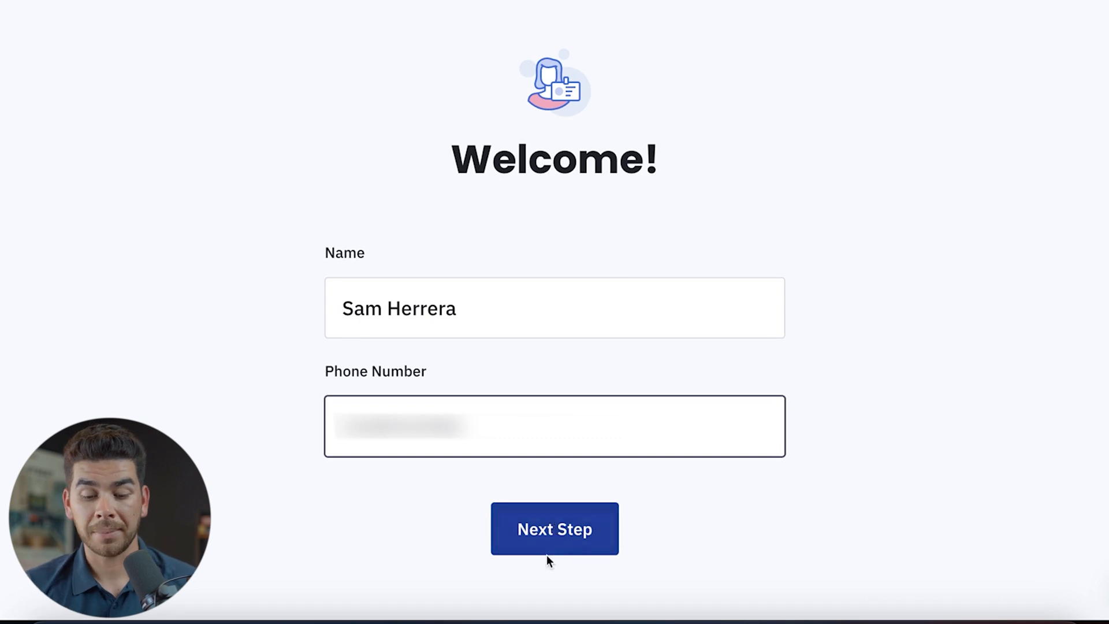
pyautogui.click(546, 556)
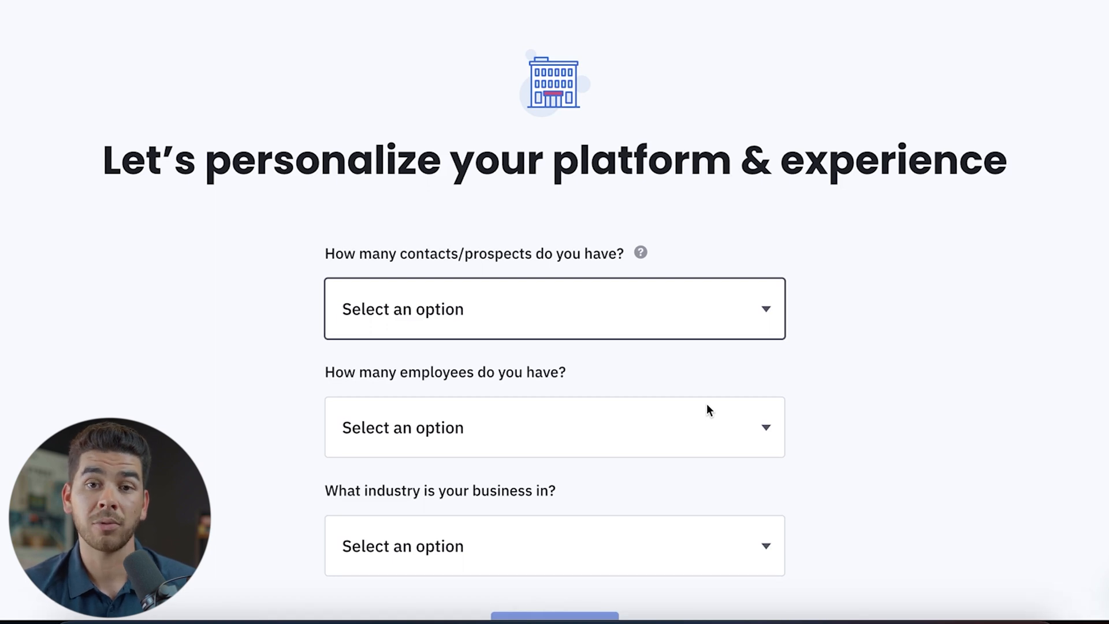
# Submit the business profile with < 500 contacts, 1 employee and the Fitness / Nutrition industry
pyautogui.scroll(-2, 705, 403)
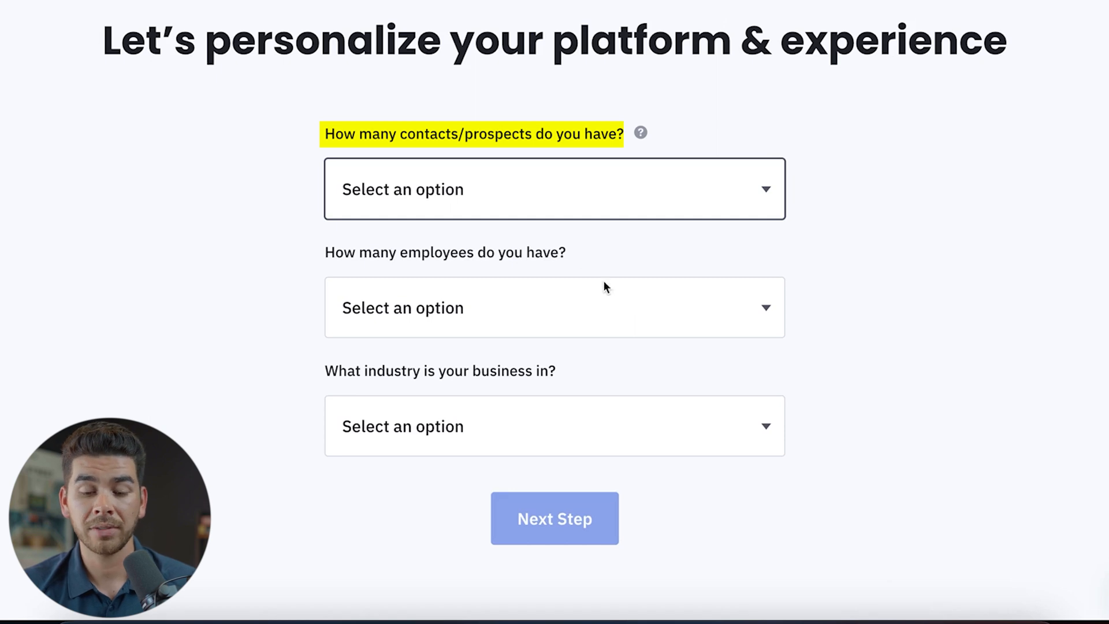
pyautogui.click(522, 196)
pyautogui.click(522, 207)
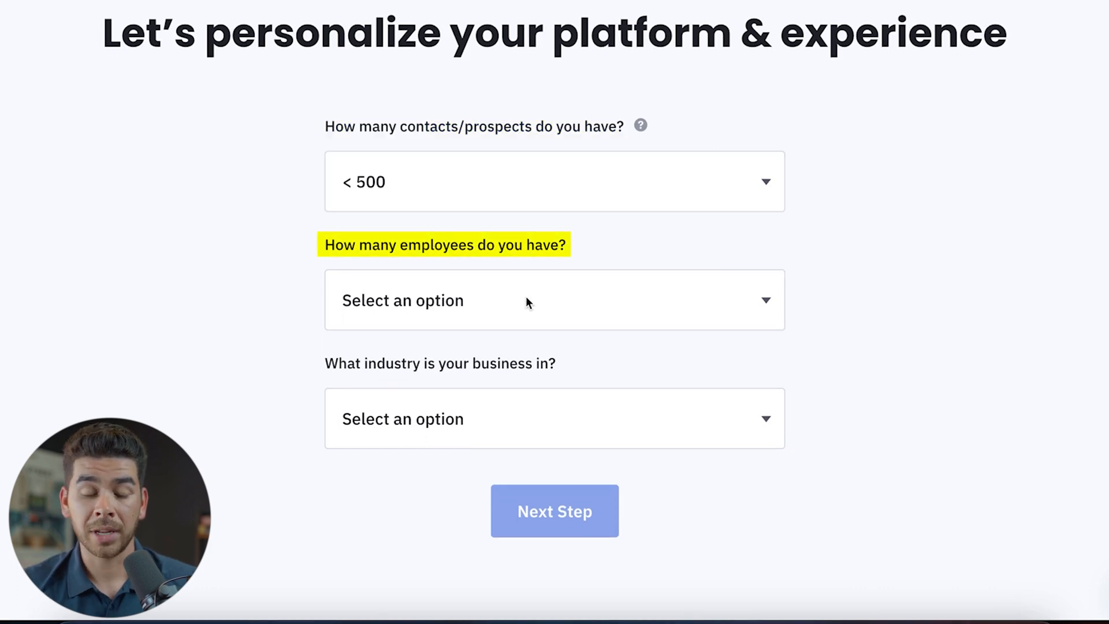
pyautogui.click(522, 298)
pyautogui.click(488, 321)
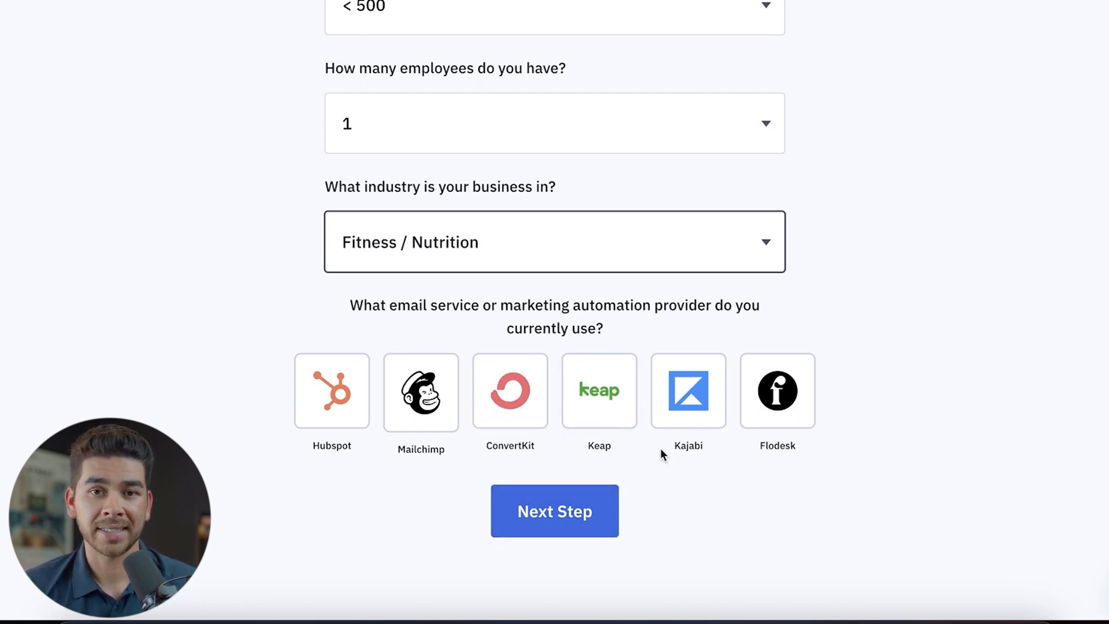
pyautogui.click(569, 522)
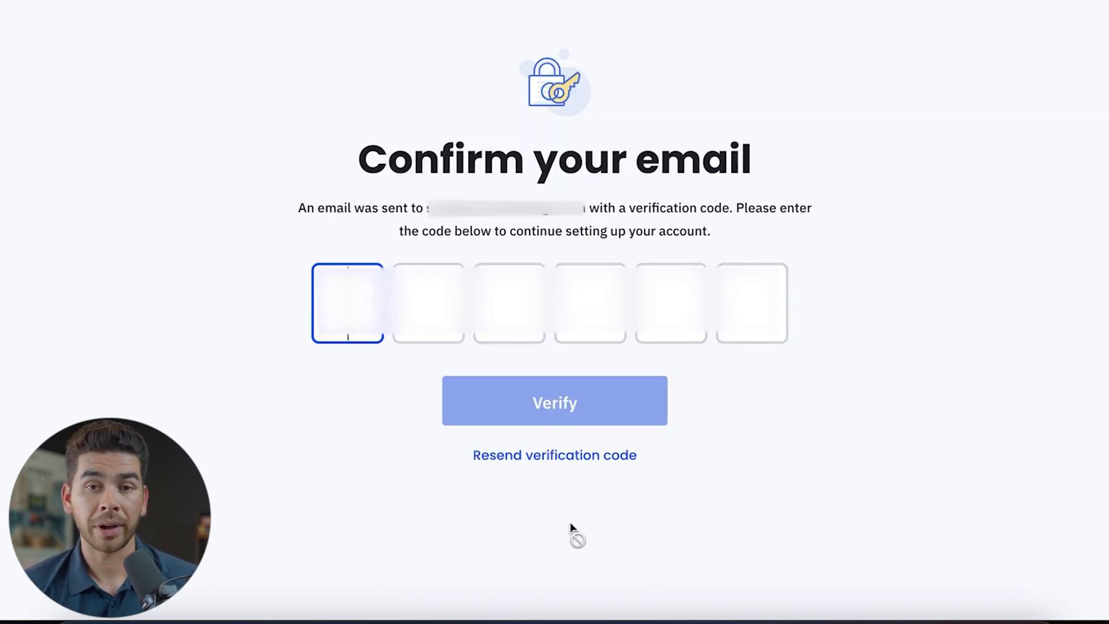
# Verify the e-mail with the verification code and set the account password
pyautogui.press('super+v')
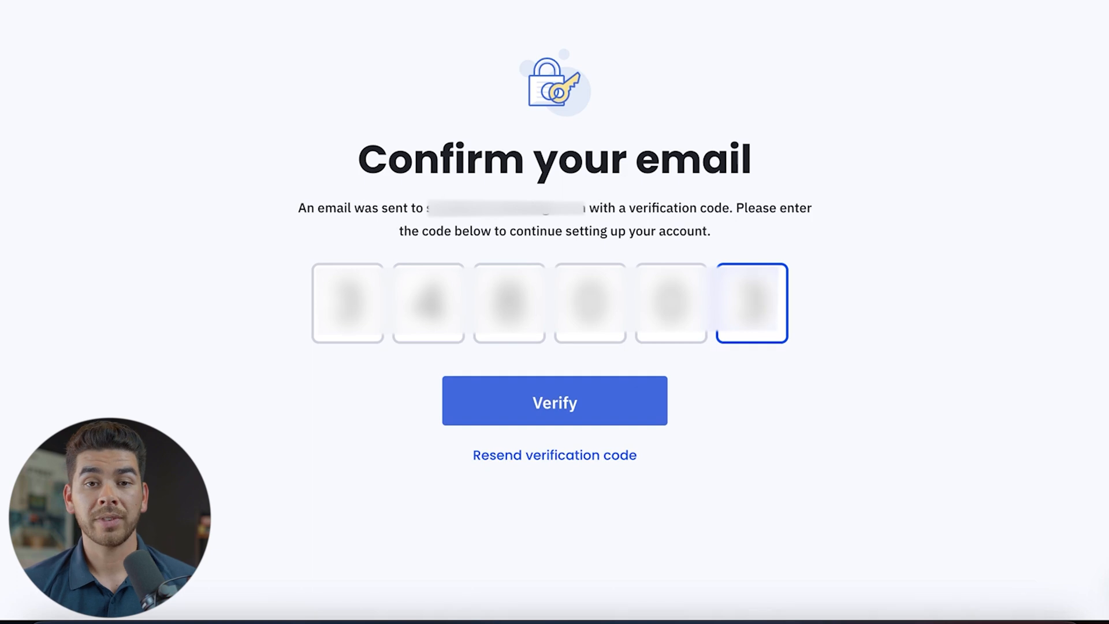
pyautogui.click(598, 416)
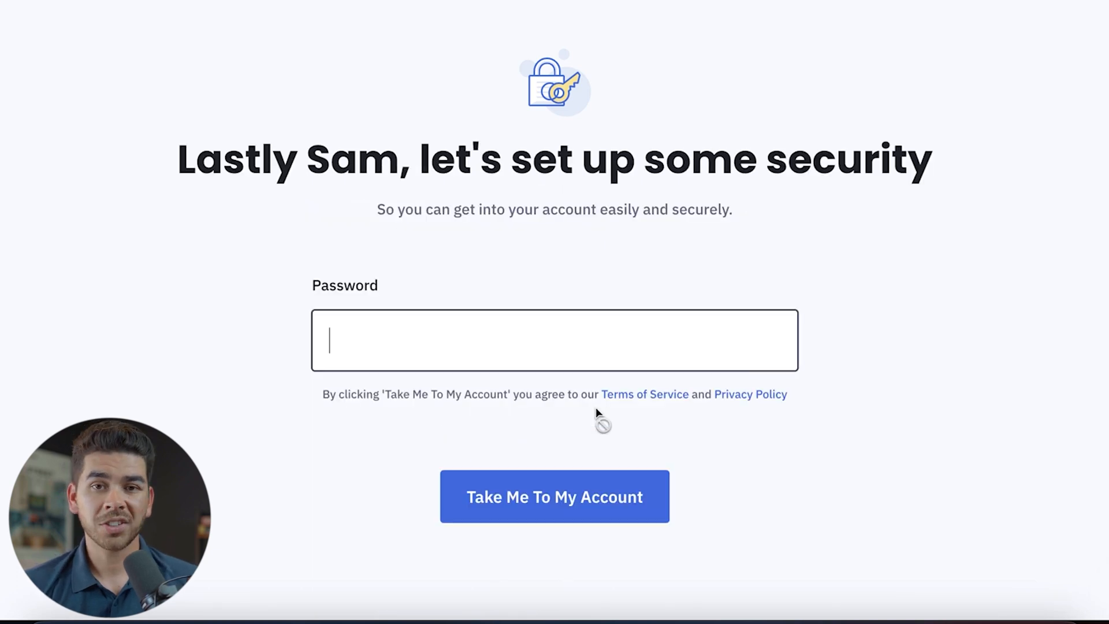
pyautogui.write('•')
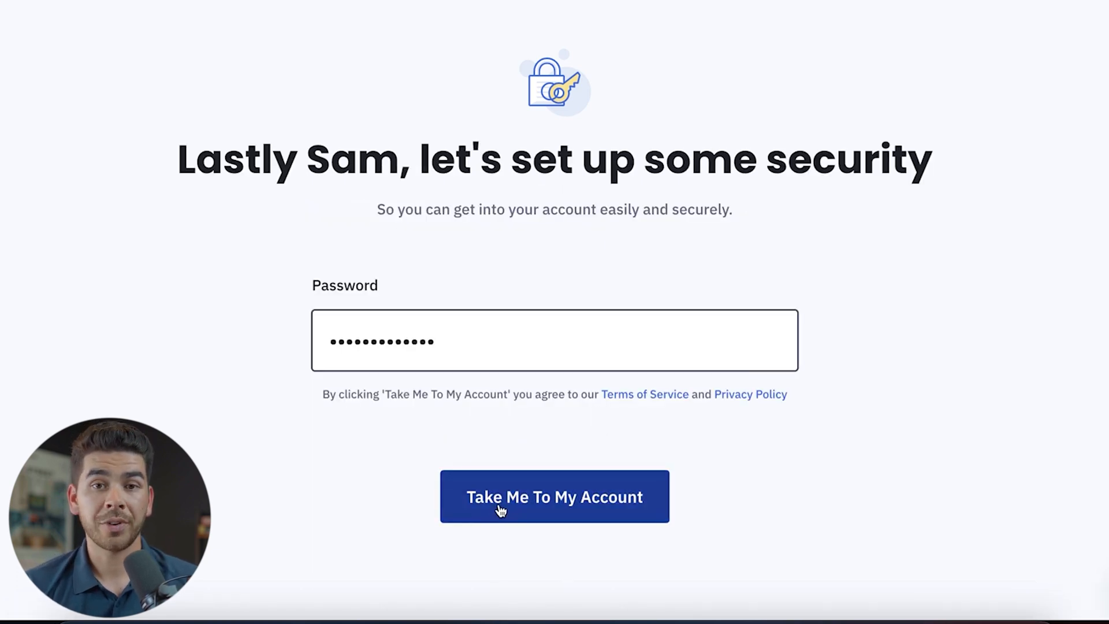
pyautogui.click(502, 512)
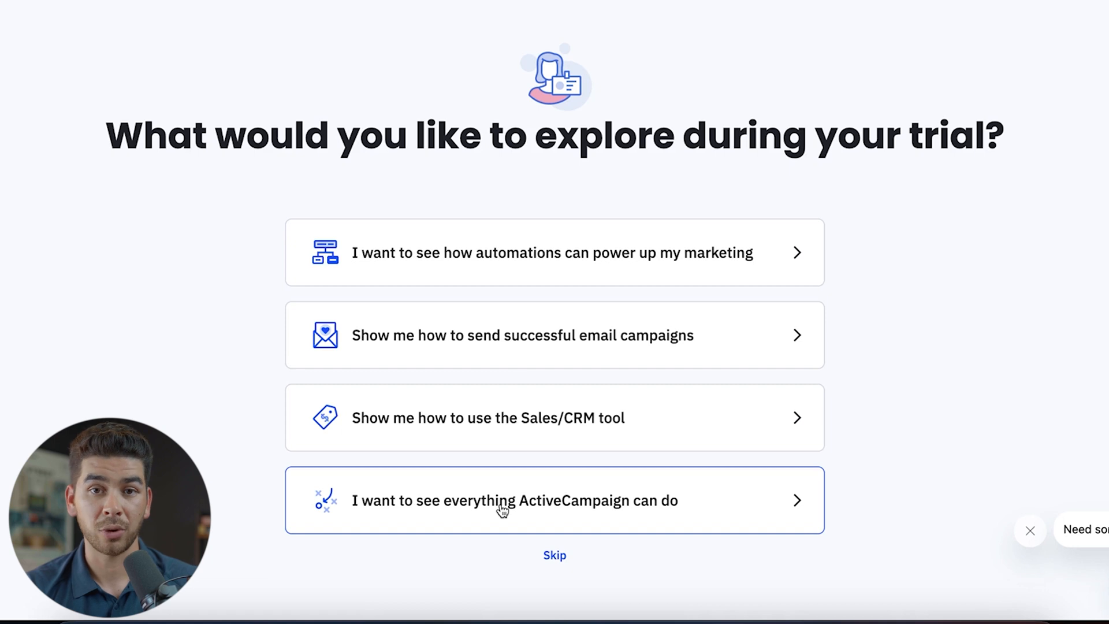
# Skip the question about what to explore during the trial and open the Advanced account settings
pyautogui.click(557, 558)
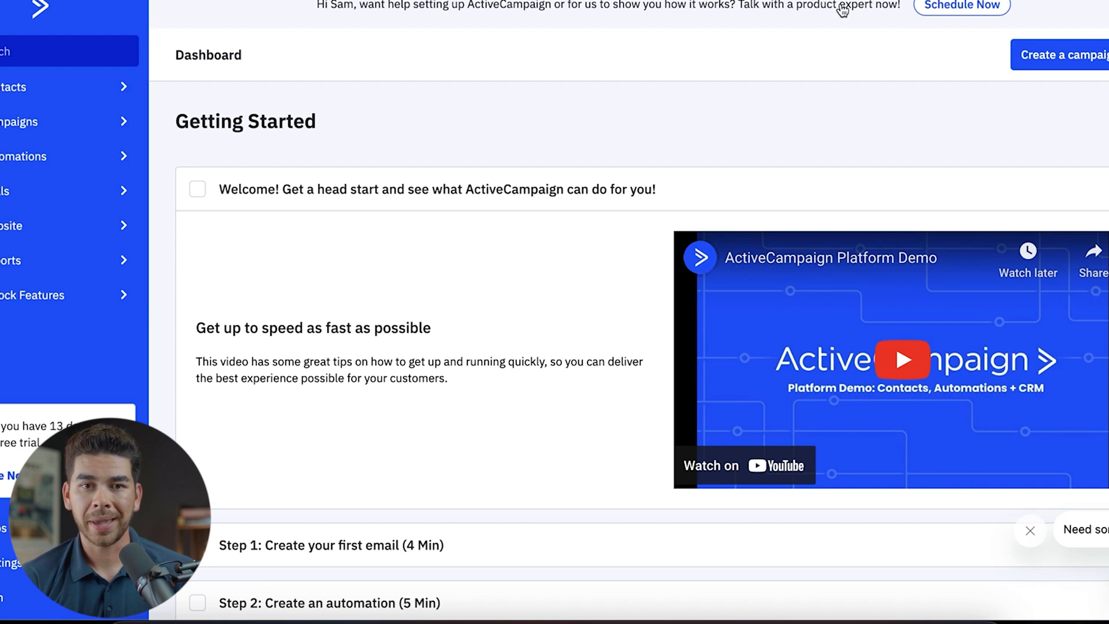
pyautogui.scroll(-1, 387, 364)
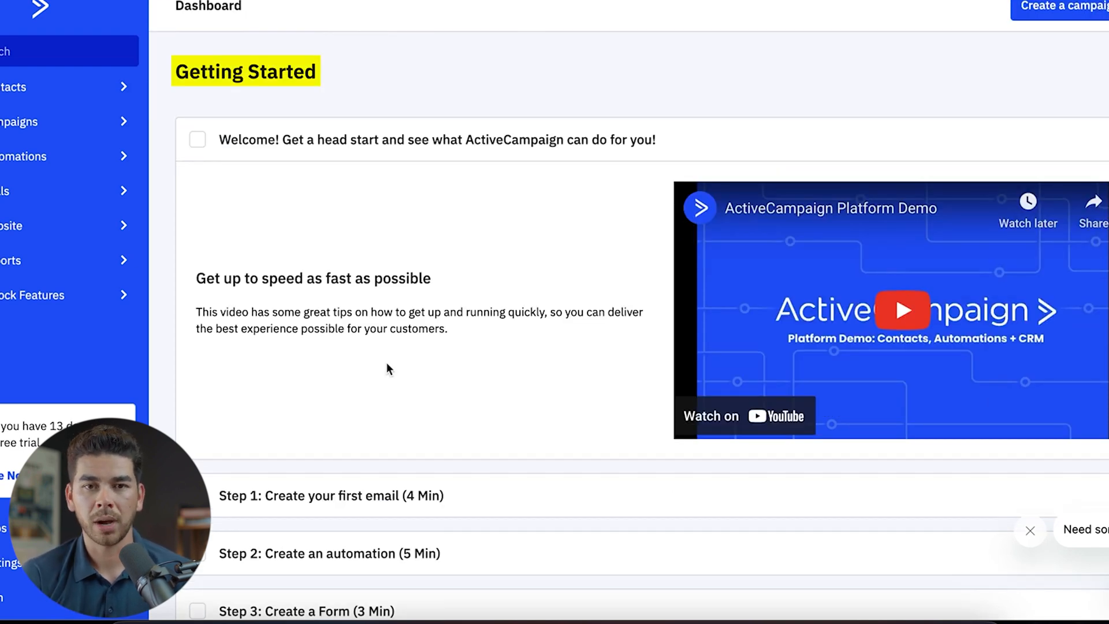
pyautogui.scroll(-2, 387, 365)
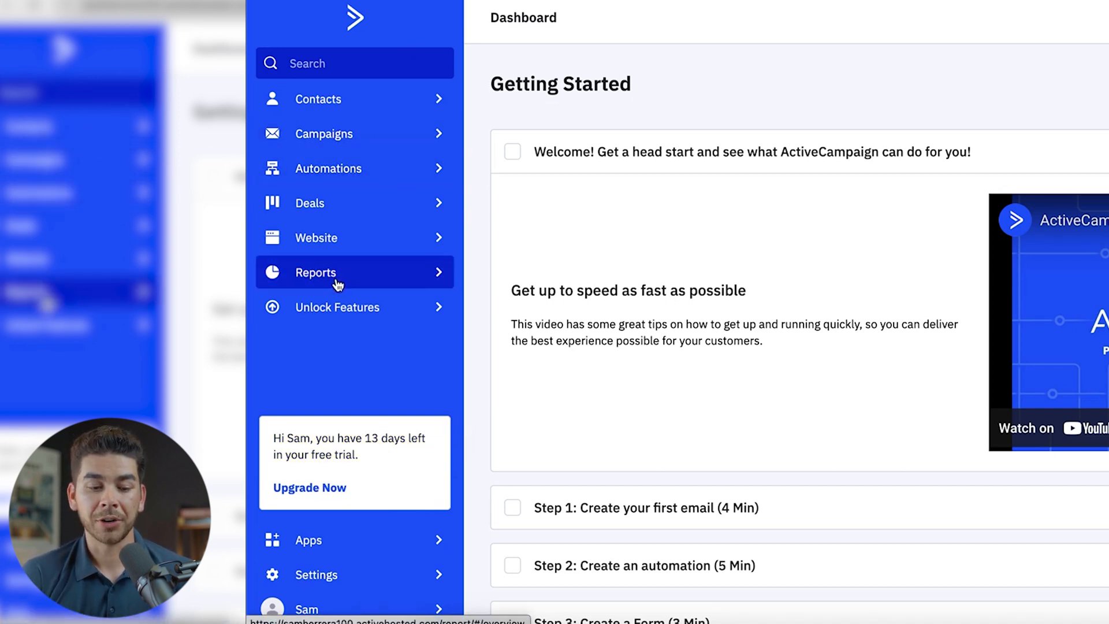
pyautogui.click(350, 563)
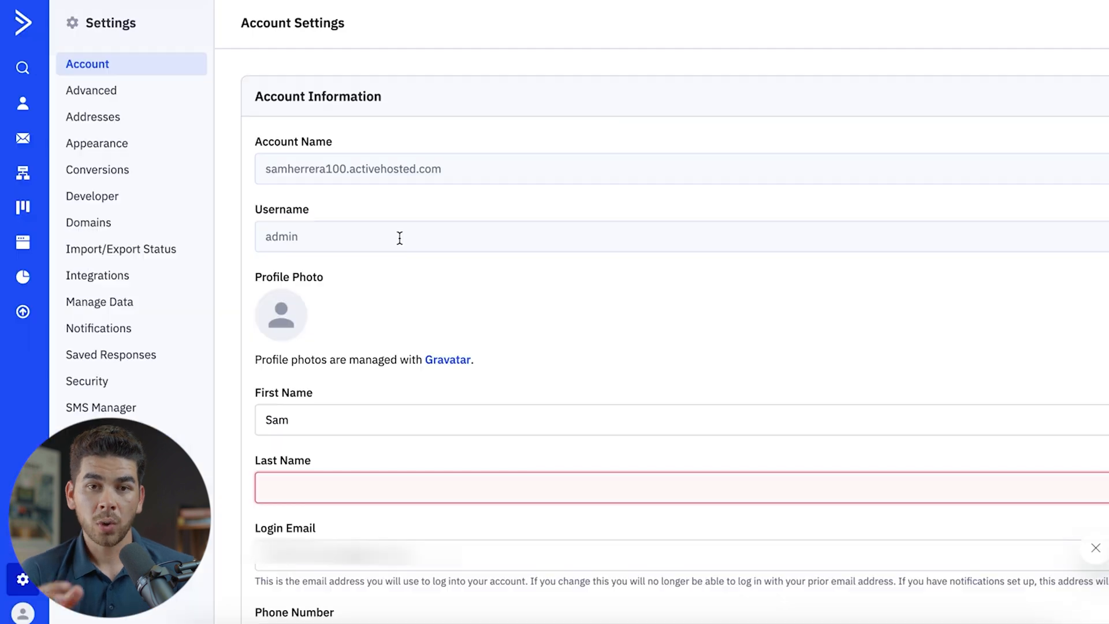
pyautogui.click(136, 93)
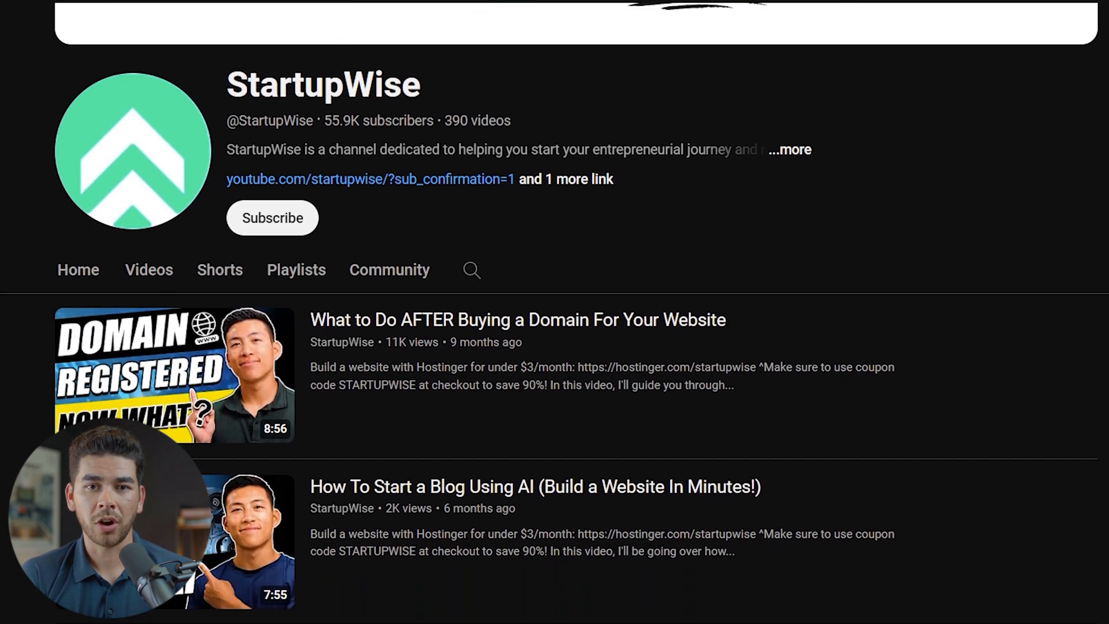
# Look through the StartupWise YouTube channel for videos on domains and website building
pyautogui.scroll(-3, 554, 346)
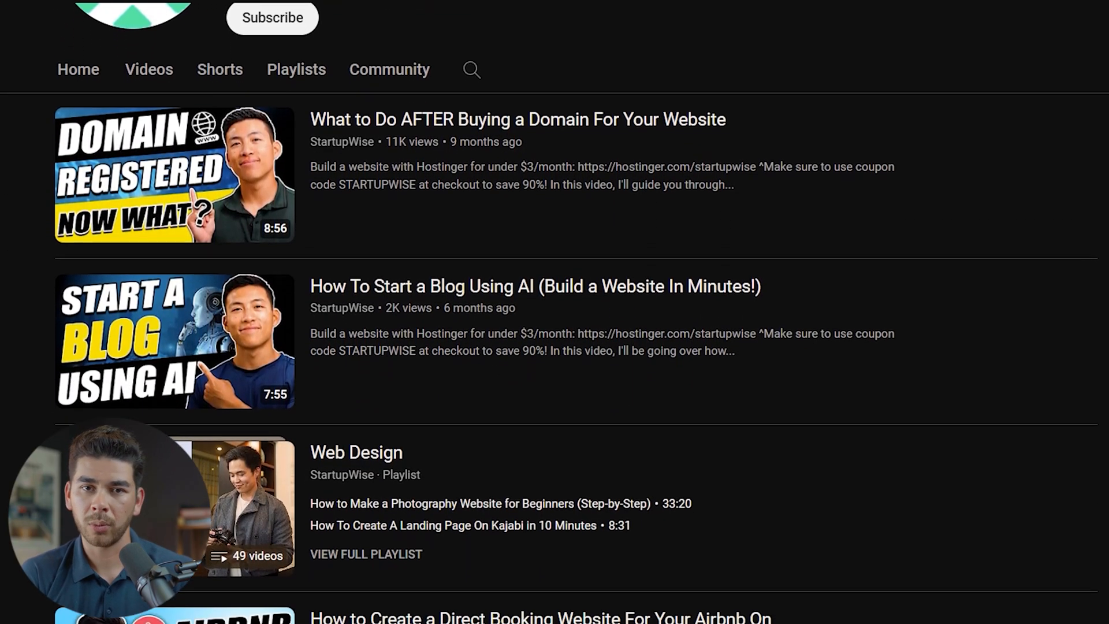
pyautogui.scroll(-4, 555, 346)
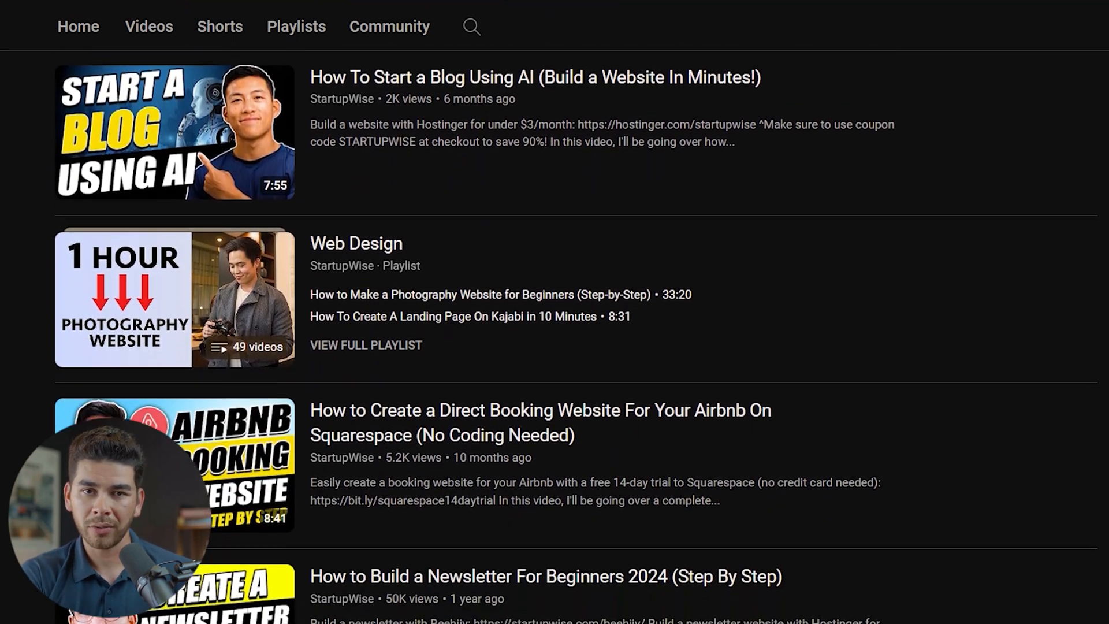
pyautogui.scroll(-3, 555, 346)
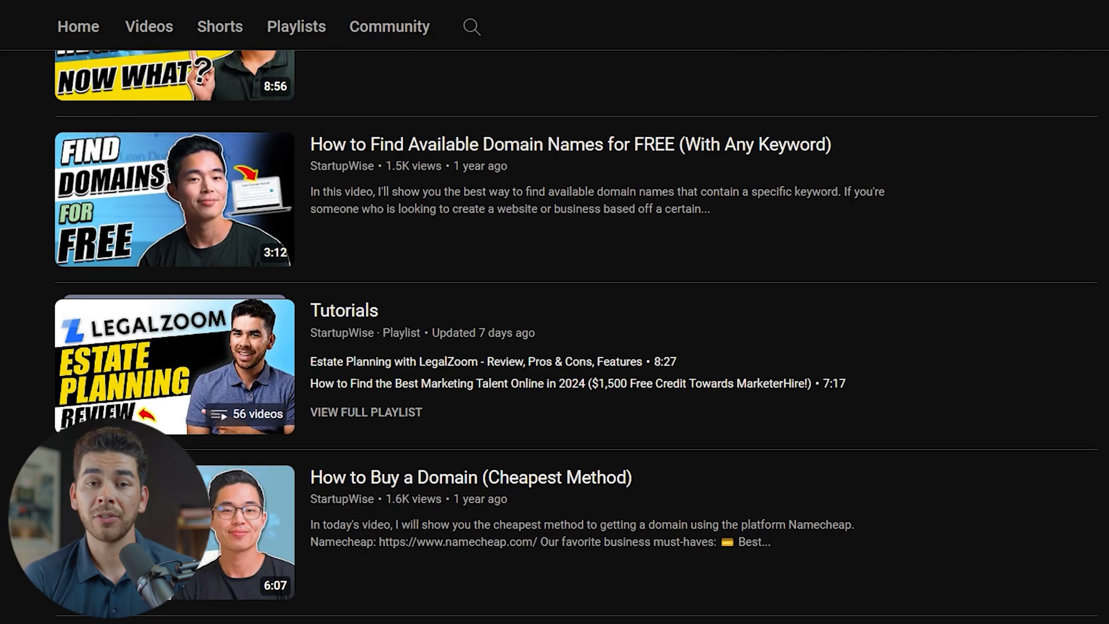
pyautogui.scroll(-2, 555, 333)
pyautogui.scroll(-1, 554, 335)
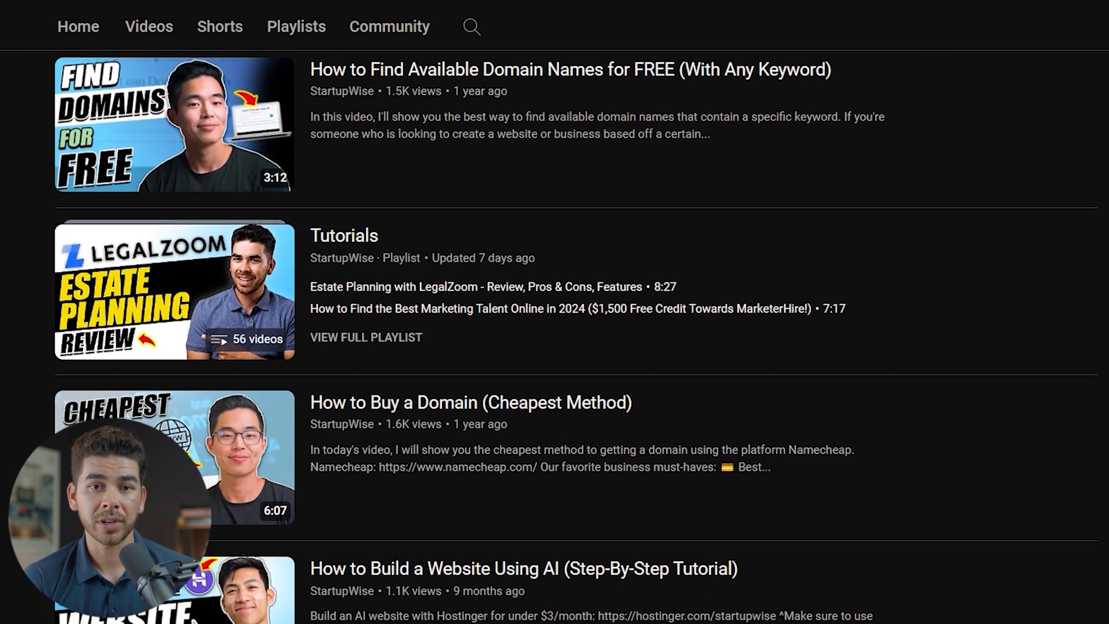
pyautogui.scroll(-1, 554, 333)
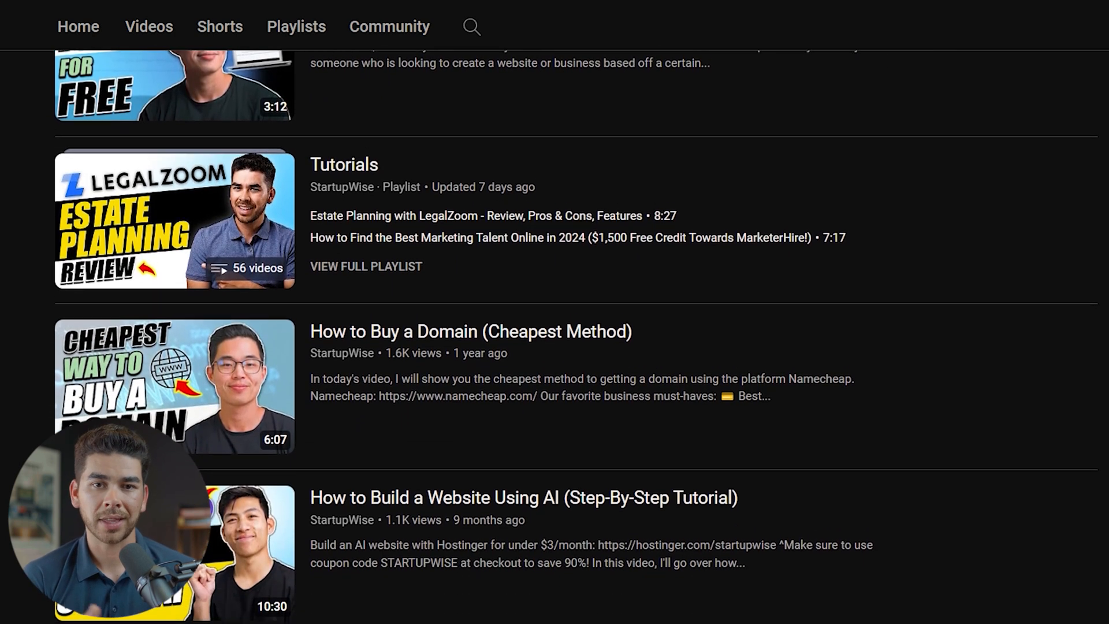
pyautogui.scroll(-1, 554, 332)
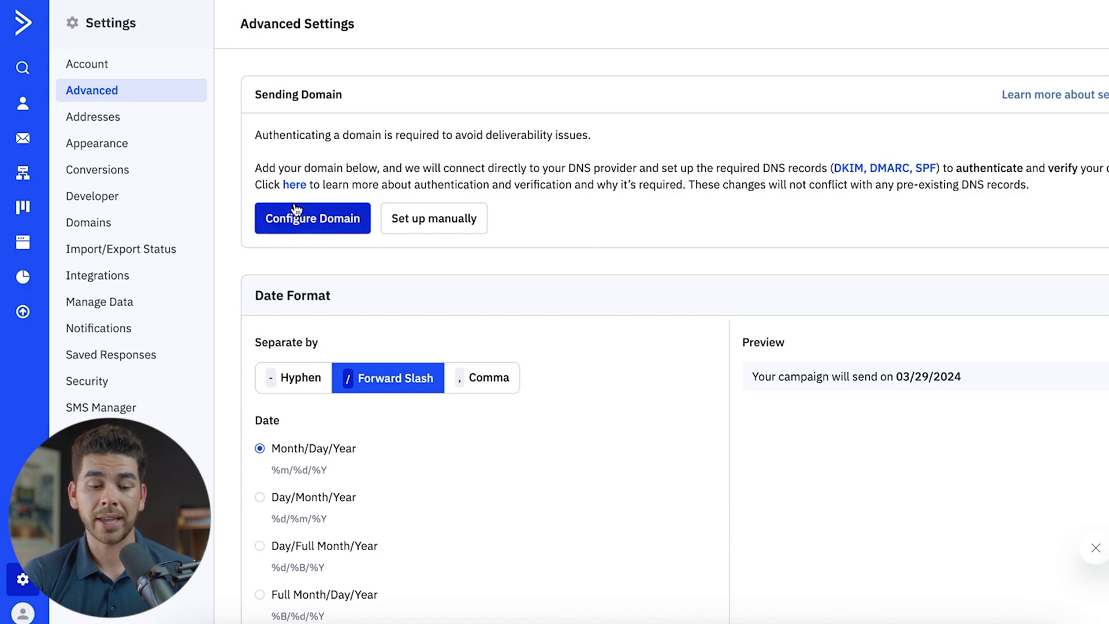
# Configure samwalksdogs.com as the sending domain through the automatic setup and save the Advanced settings
pyautogui.click(322, 220)
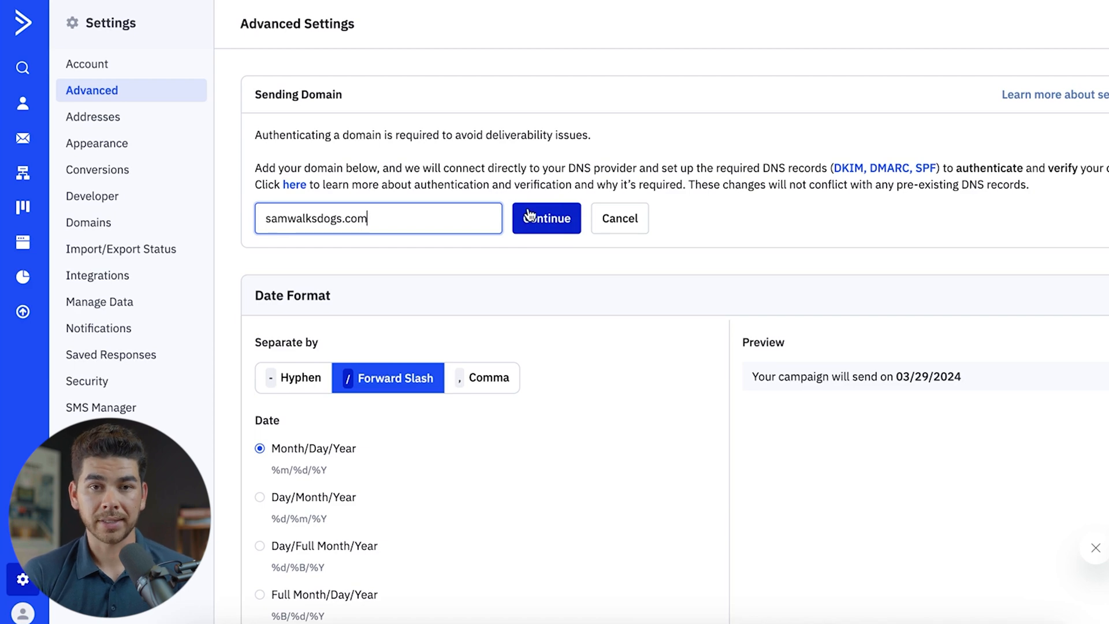
pyautogui.click(529, 219)
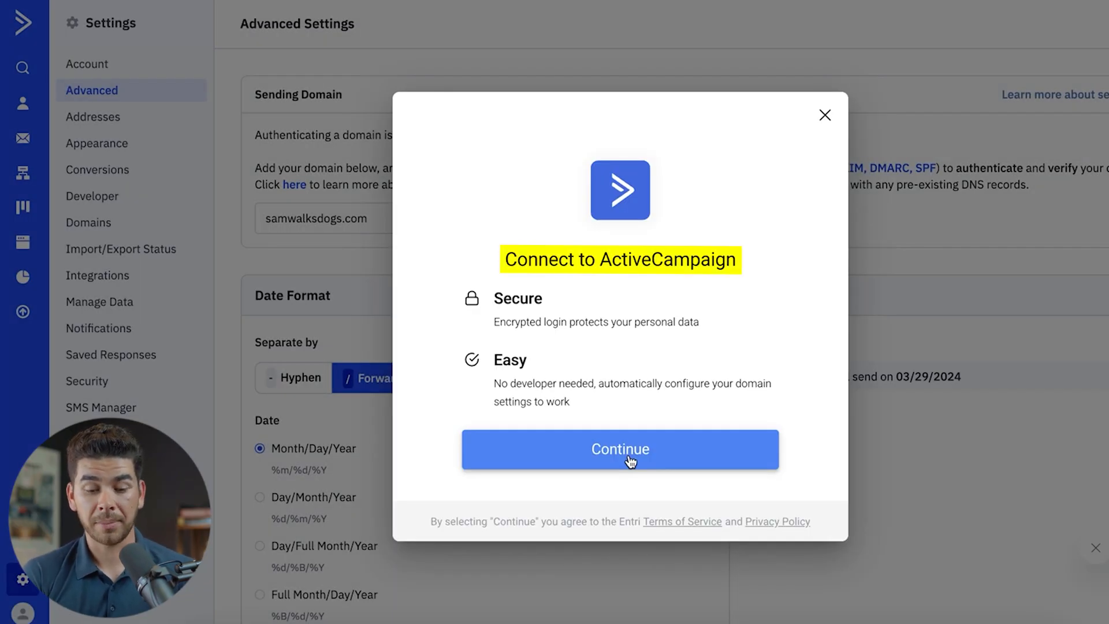
pyautogui.click(628, 454)
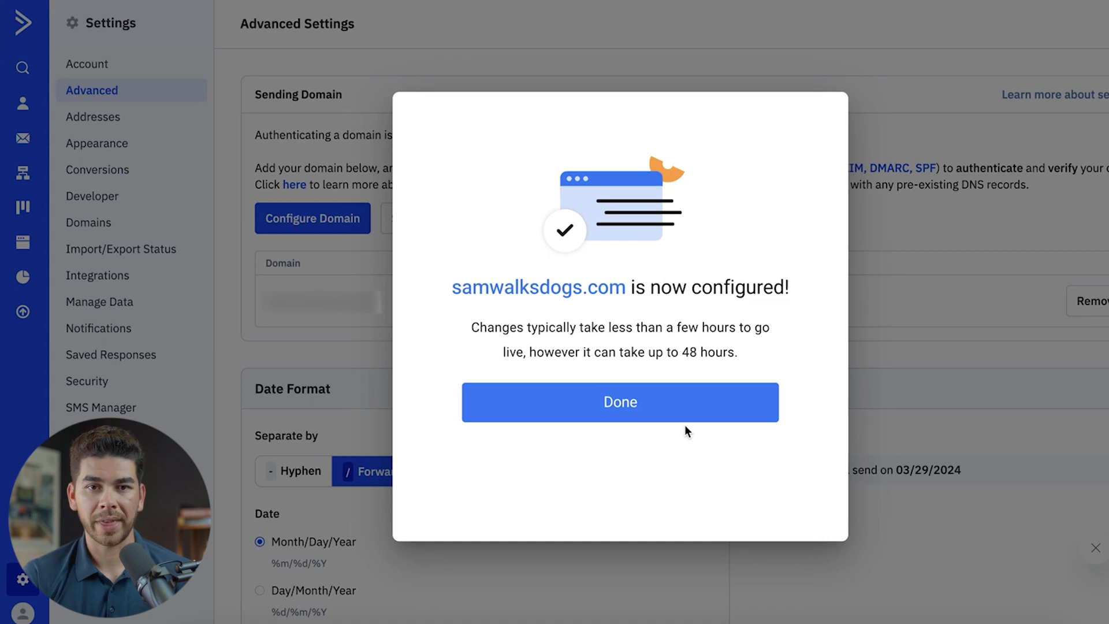
pyautogui.click(680, 411)
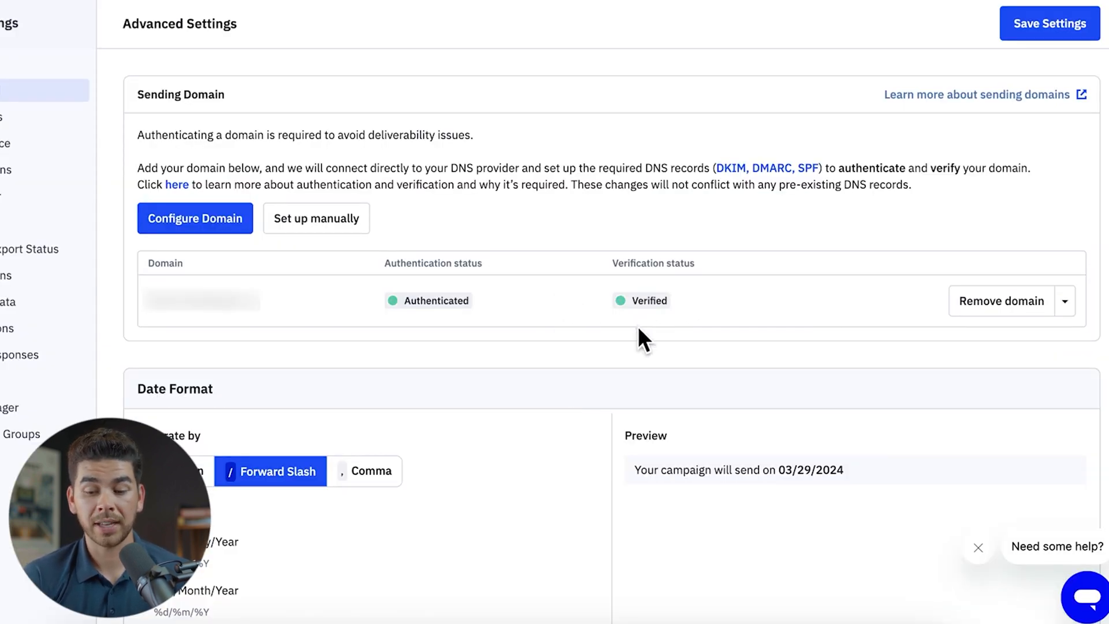
pyautogui.click(1032, 26)
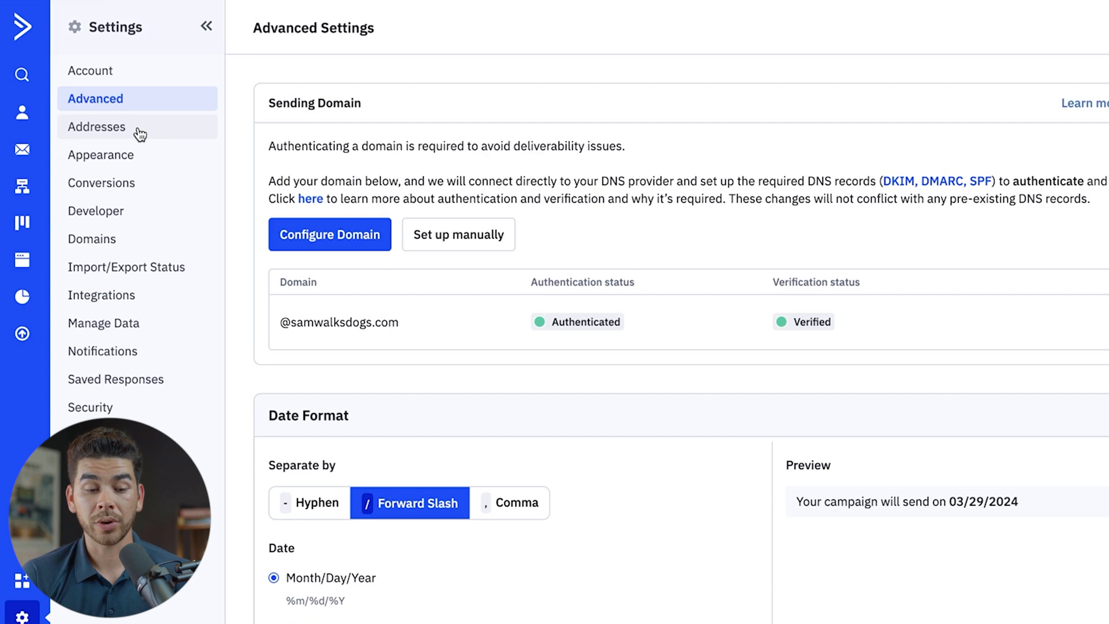
# Add the company's name and mailing address in the Addresses settings
pyautogui.click(140, 134)
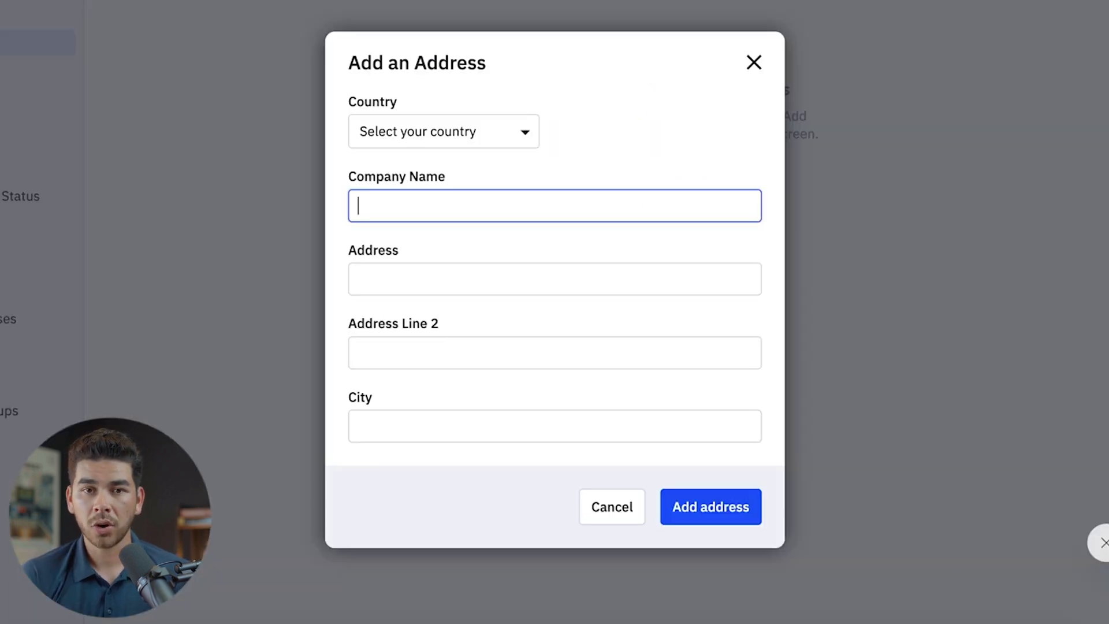
pyautogui.click(532, 216)
pyautogui.write('...')
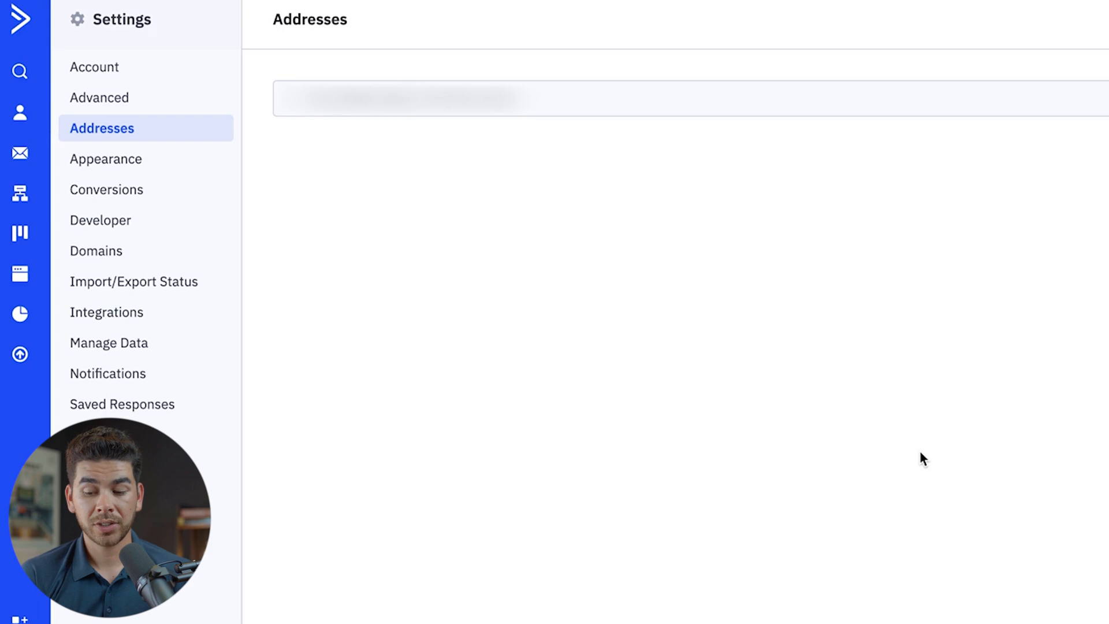
# Toggle the ActiveCampaign Branding option in the Appearance settings
pyautogui.click(128, 162)
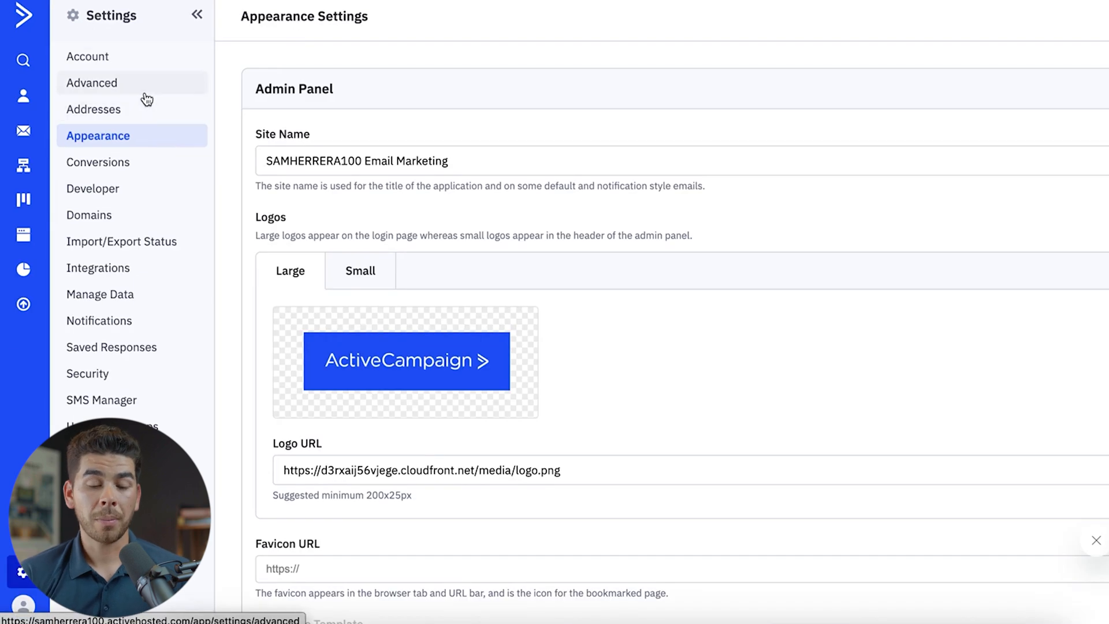
pyautogui.scroll(-10, 419, 257)
pyautogui.scroll(-10, 420, 258)
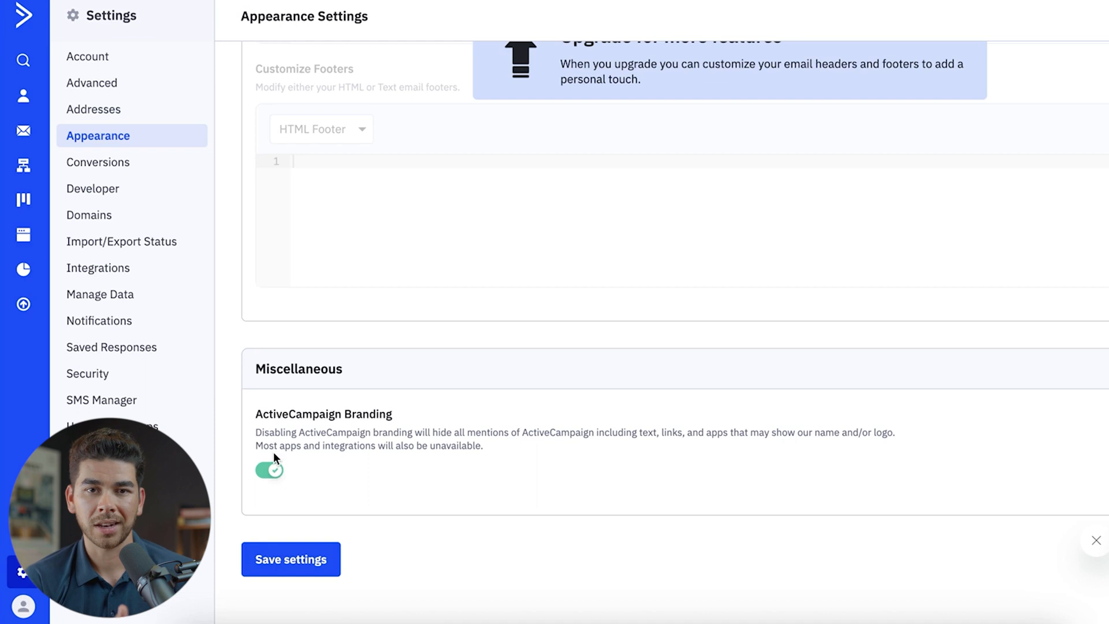
pyautogui.click(270, 469)
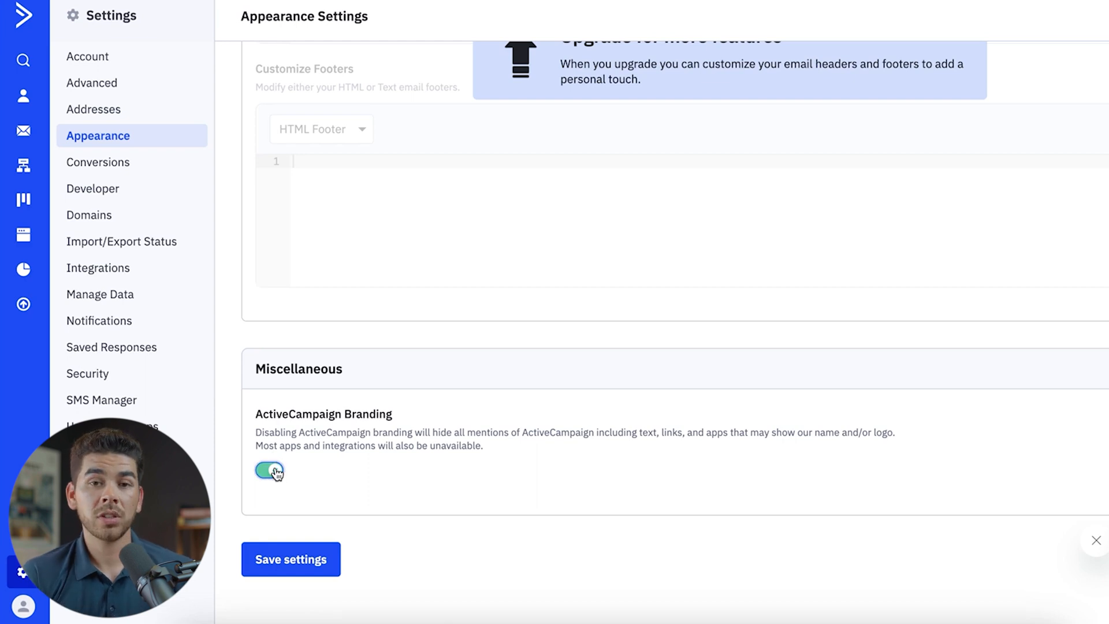
pyautogui.scroll(-2, 322, 381)
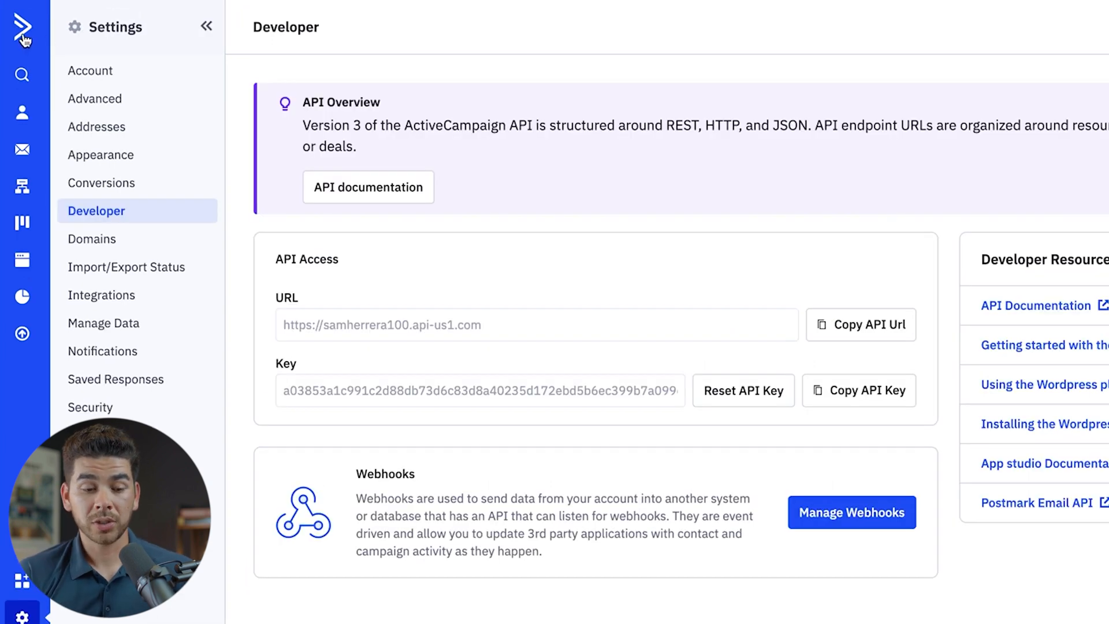
# Return to the dashboard and open the Contacts section
pyautogui.click(22, 39)
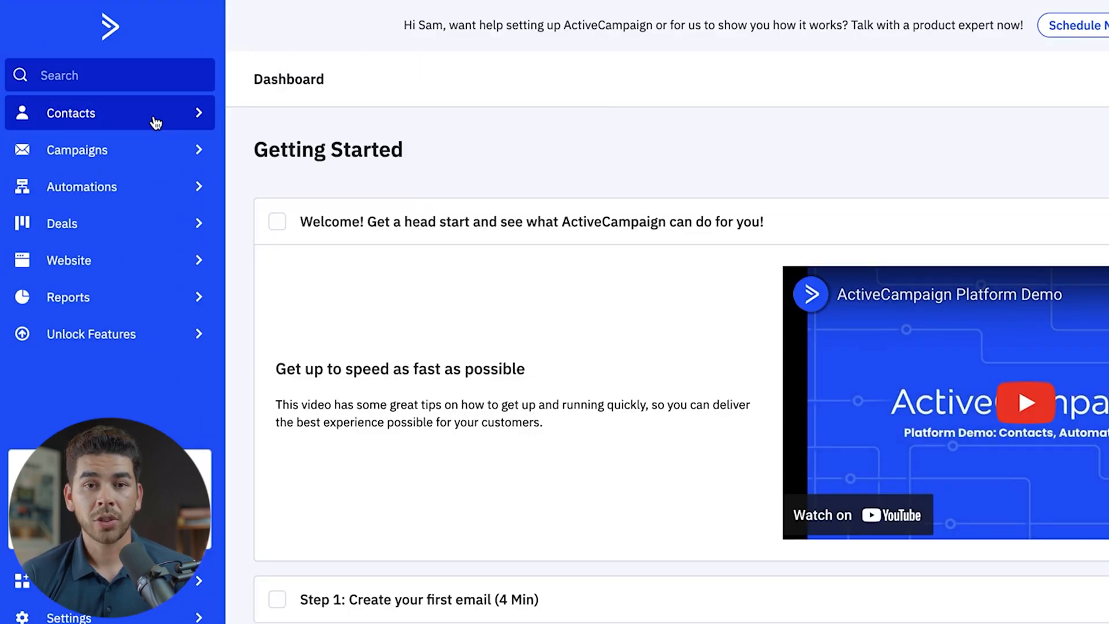
pyautogui.click(119, 116)
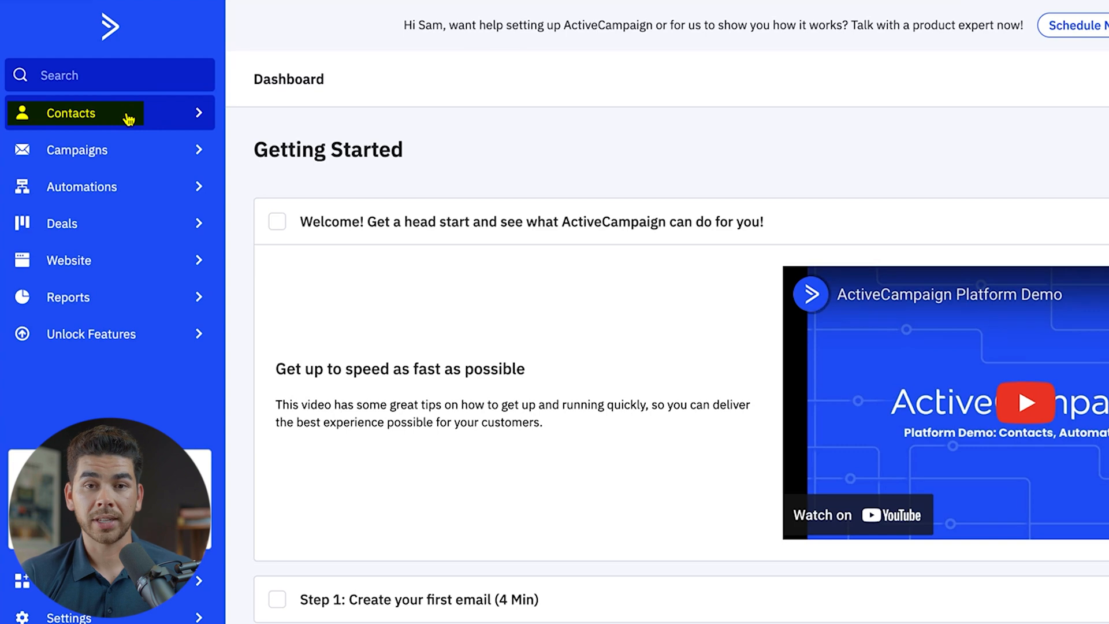
# Start a contact import from a file and upload Book1.xlsx from the Downloads folder
pyautogui.scroll(-1, 466, 370)
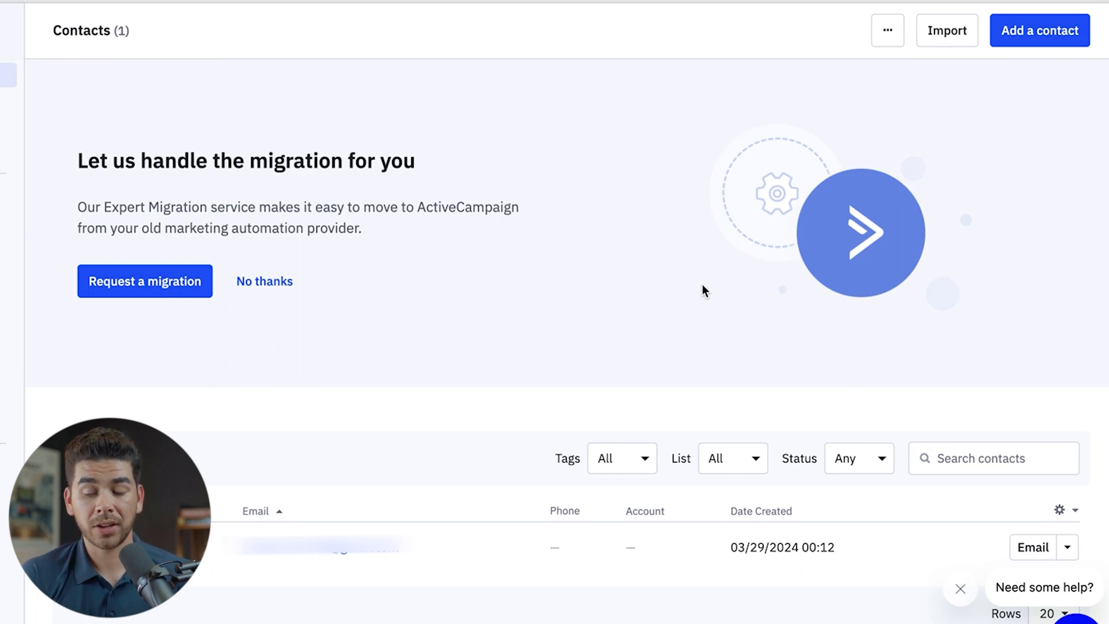
pyautogui.click(947, 44)
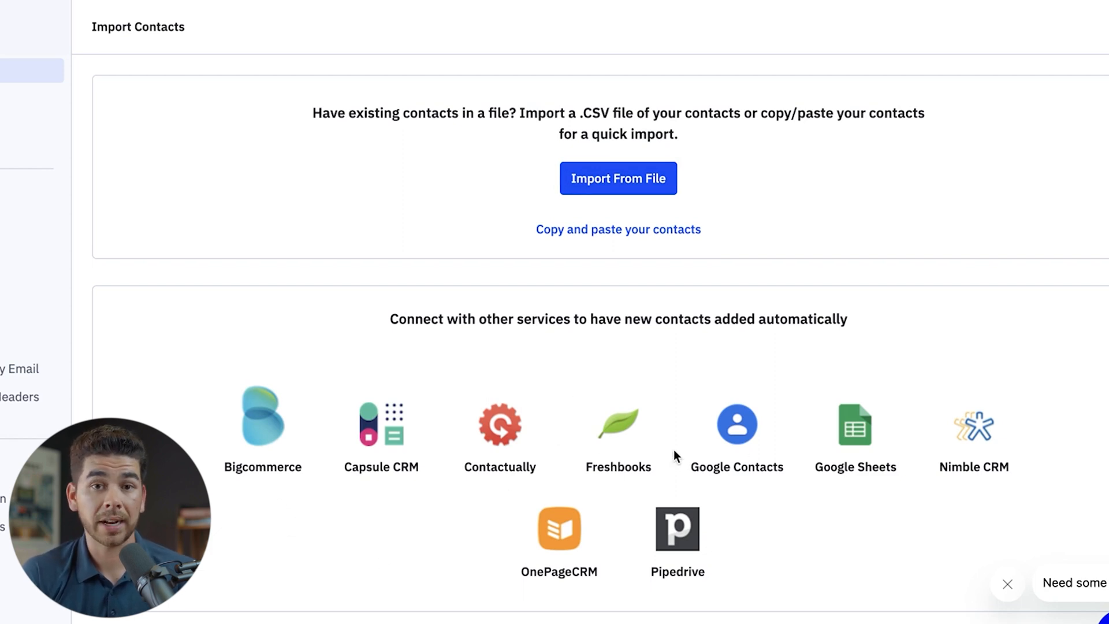
pyautogui.click(622, 190)
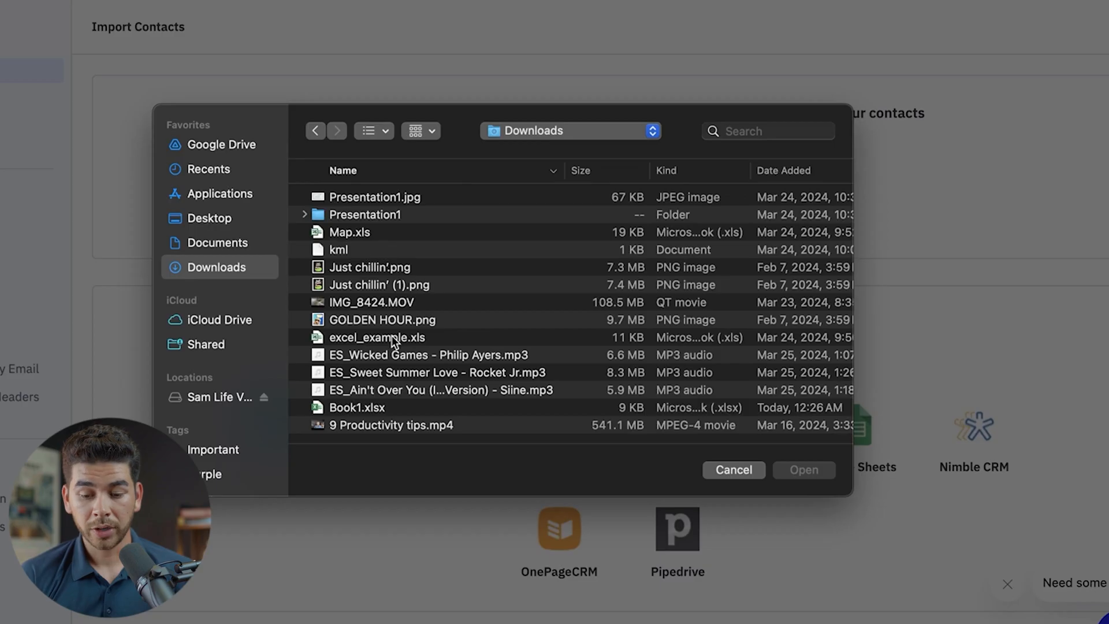
pyautogui.click(382, 407)
pyautogui.click(830, 477)
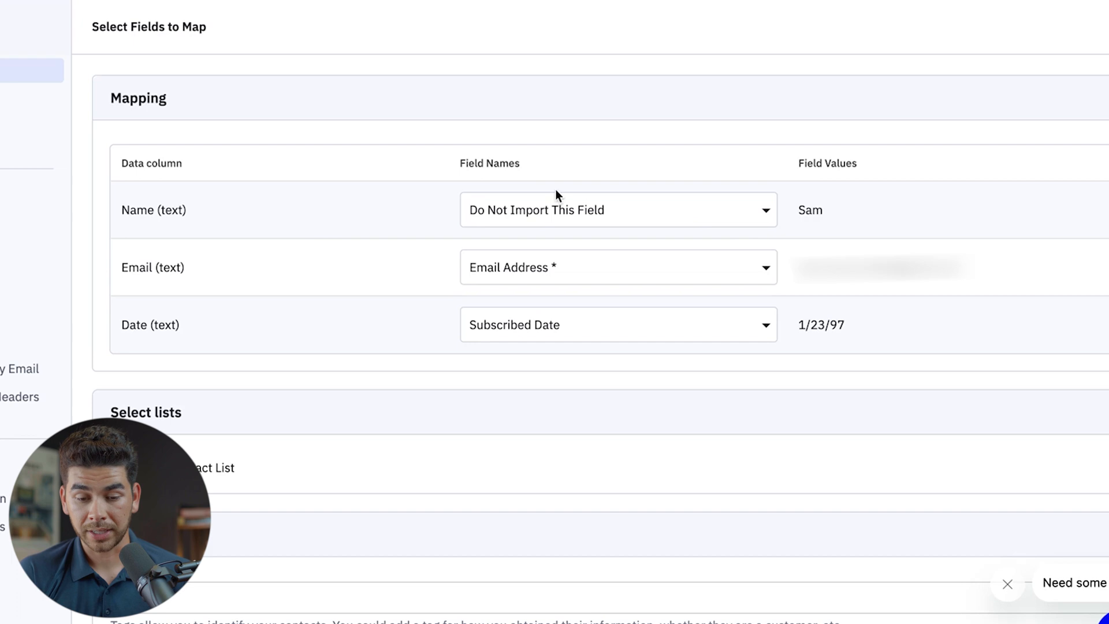
# Map the Name column to First Name and the Date column to a custom Birthday field
pyautogui.click(545, 215)
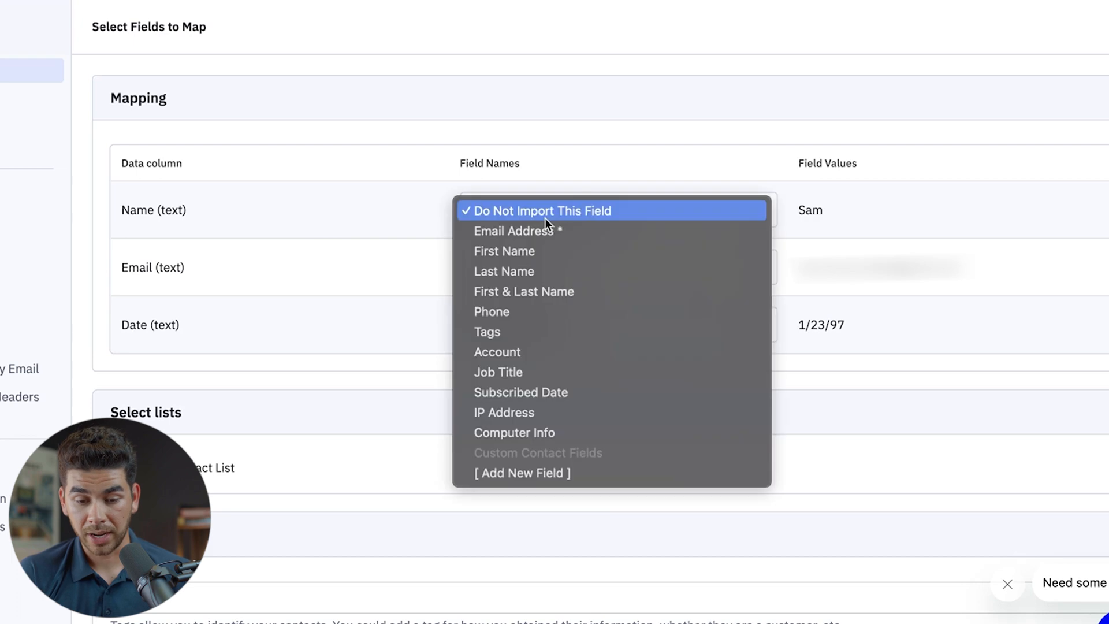
pyautogui.click(542, 251)
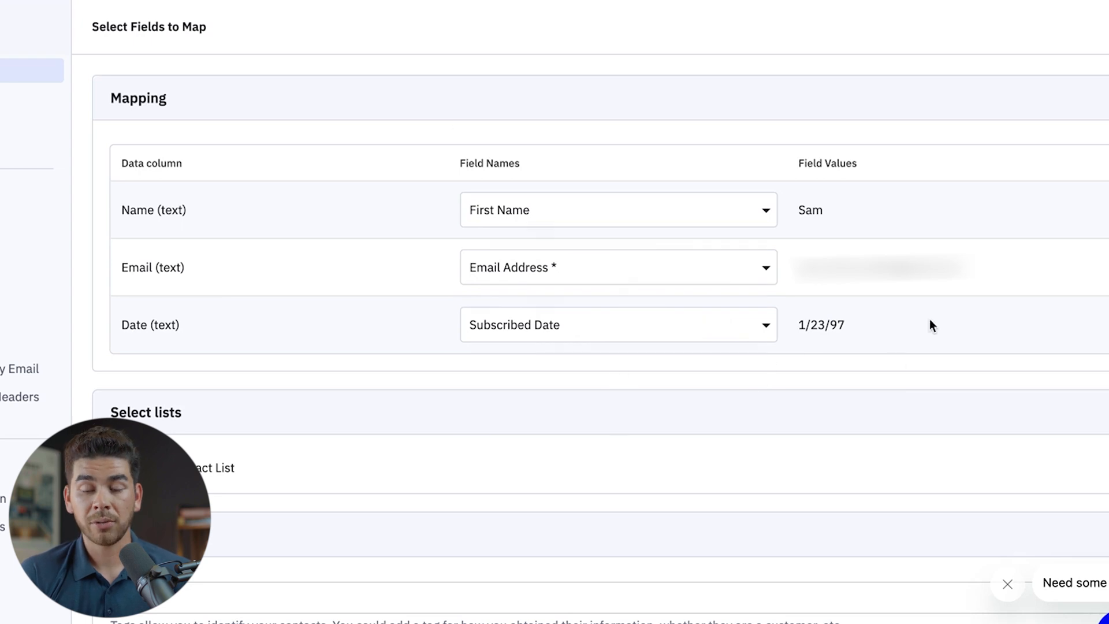
pyautogui.click(566, 327)
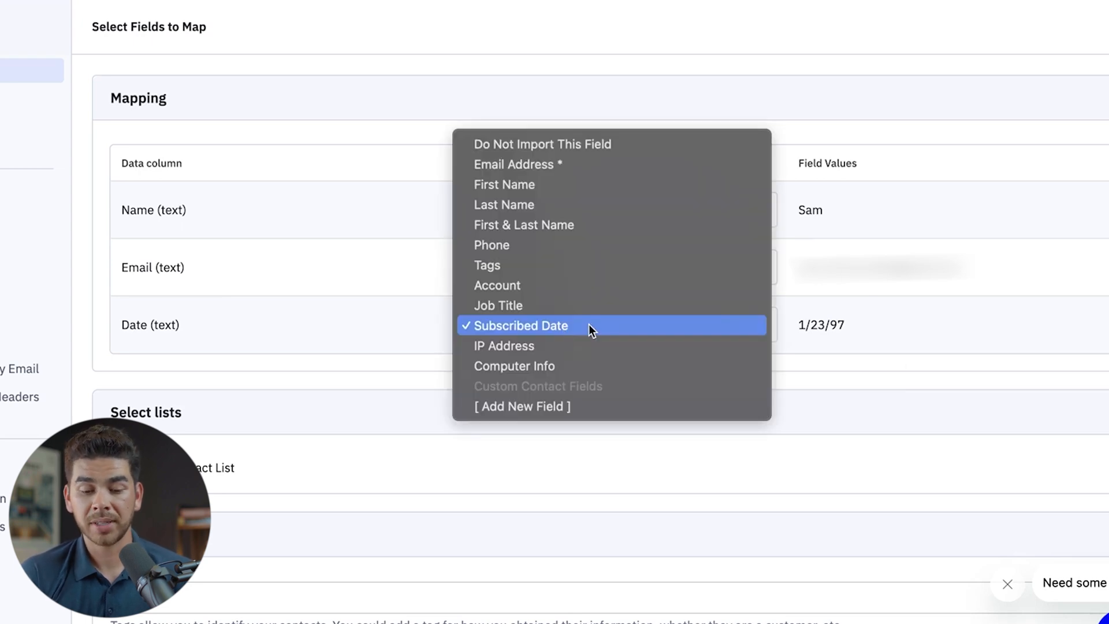
pyautogui.click(556, 409)
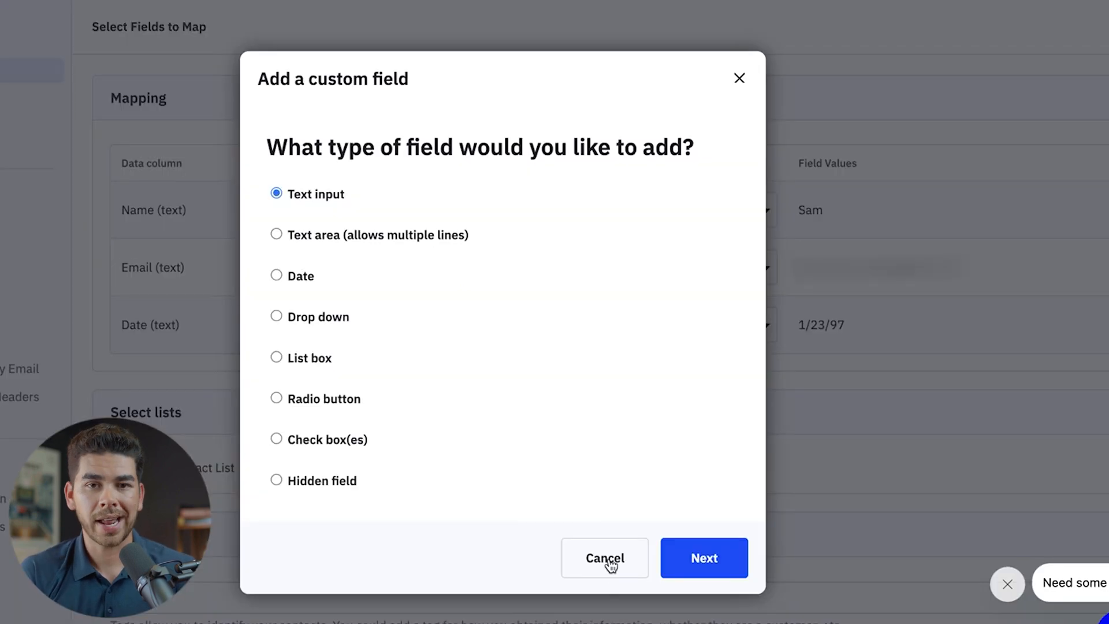
pyautogui.click(607, 559)
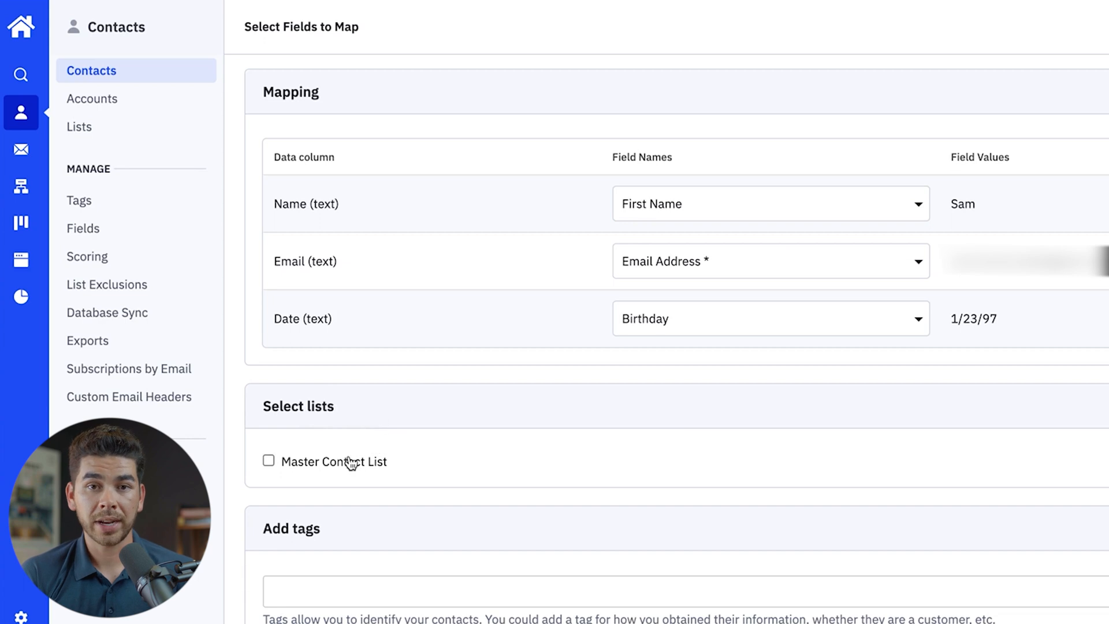
# Assign the imported contacts to the Master Contact List and add the tag Newsletter
pyautogui.click(324, 462)
pyautogui.scroll(-2, 347, 450)
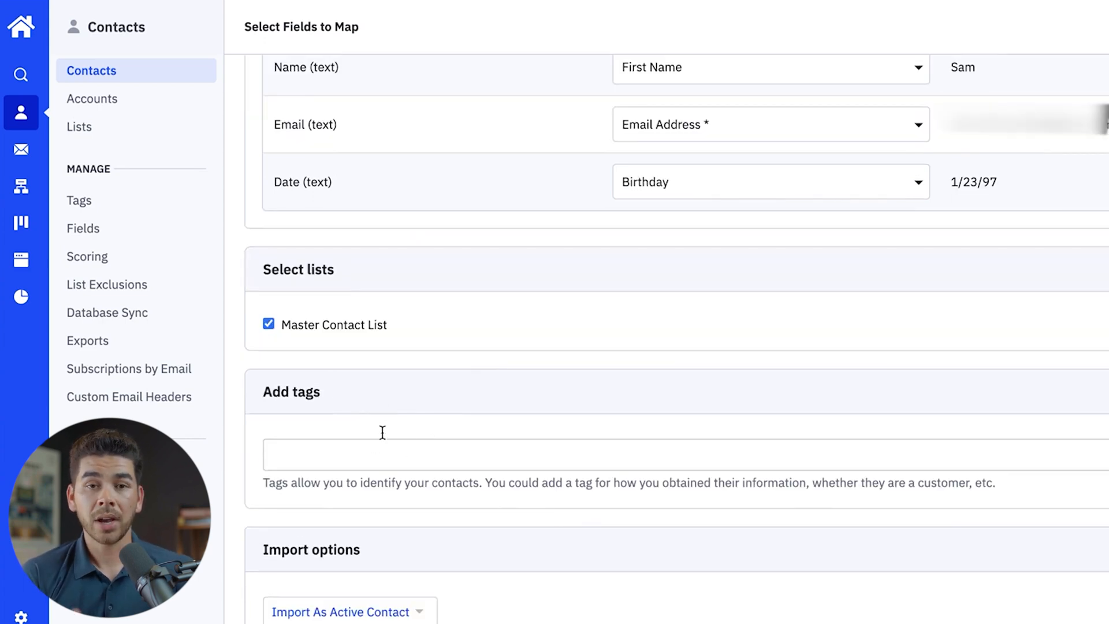
pyautogui.scroll(-1, 466, 421)
pyautogui.click(466, 421)
pyautogui.write('N')
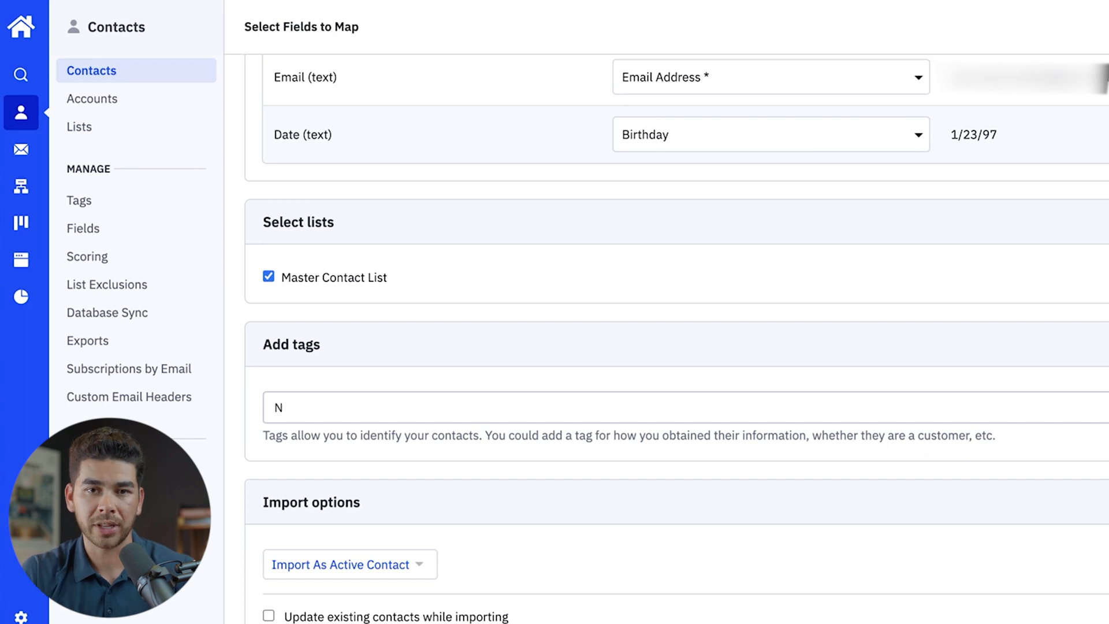
pyautogui.write('ewsletter')
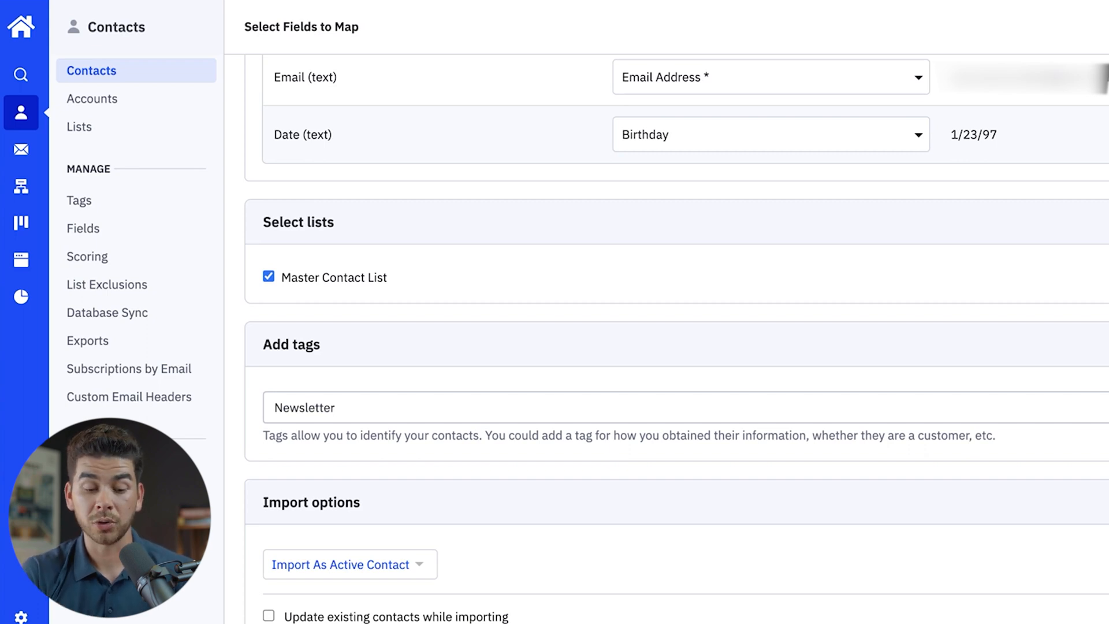
pyautogui.press('Return')
# Review the import options, keep Import As Active Contact, and run the import
pyautogui.scroll(-4, 393, 352)
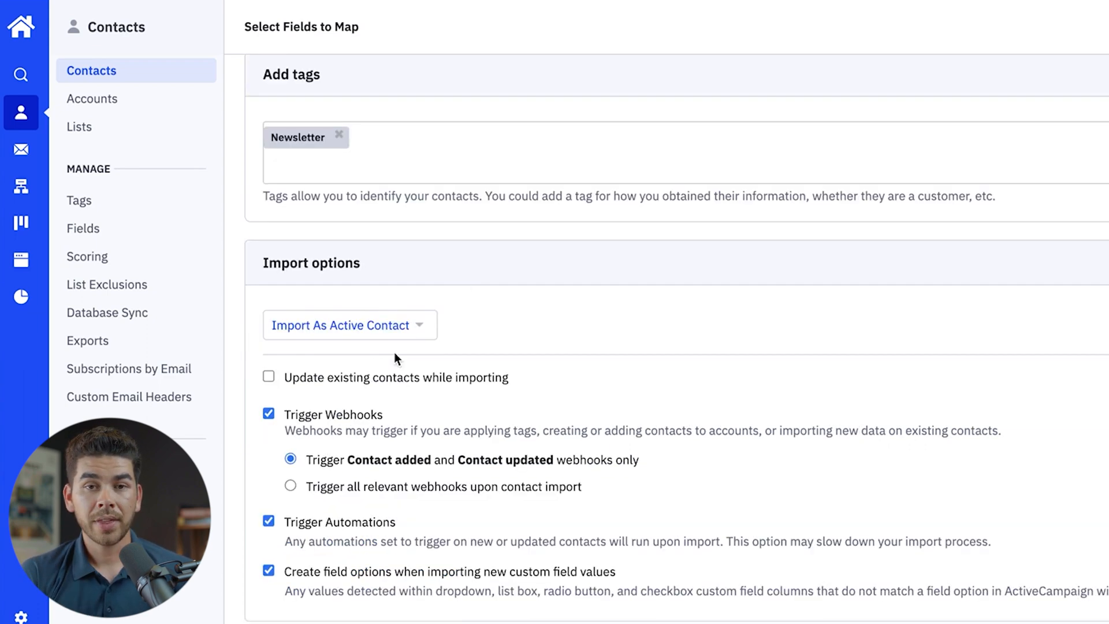
pyautogui.click(424, 338)
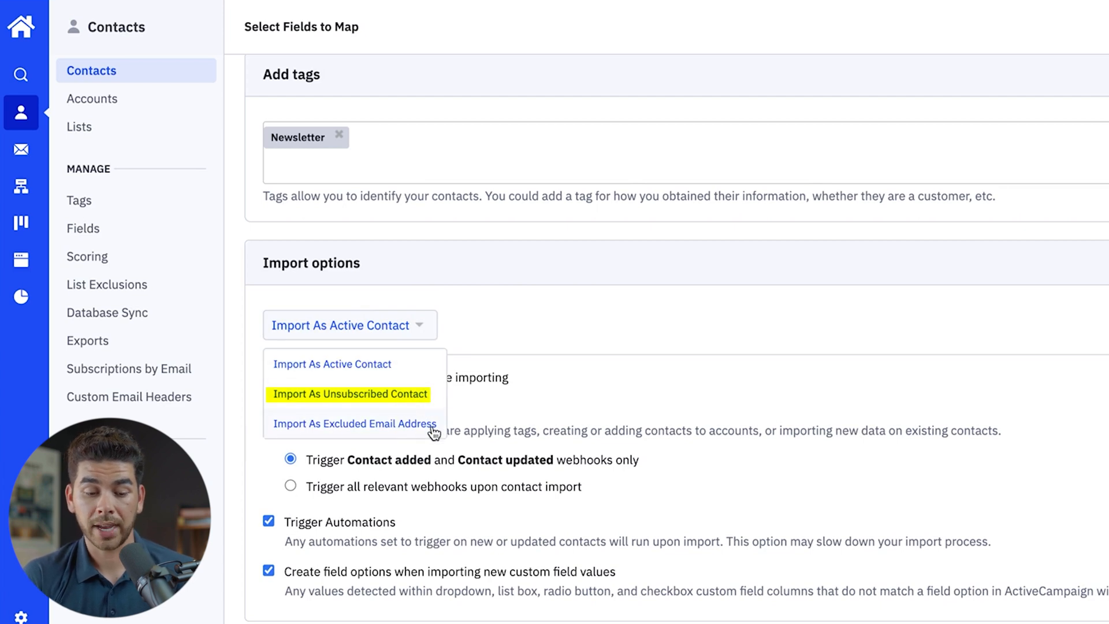
pyautogui.click(632, 353)
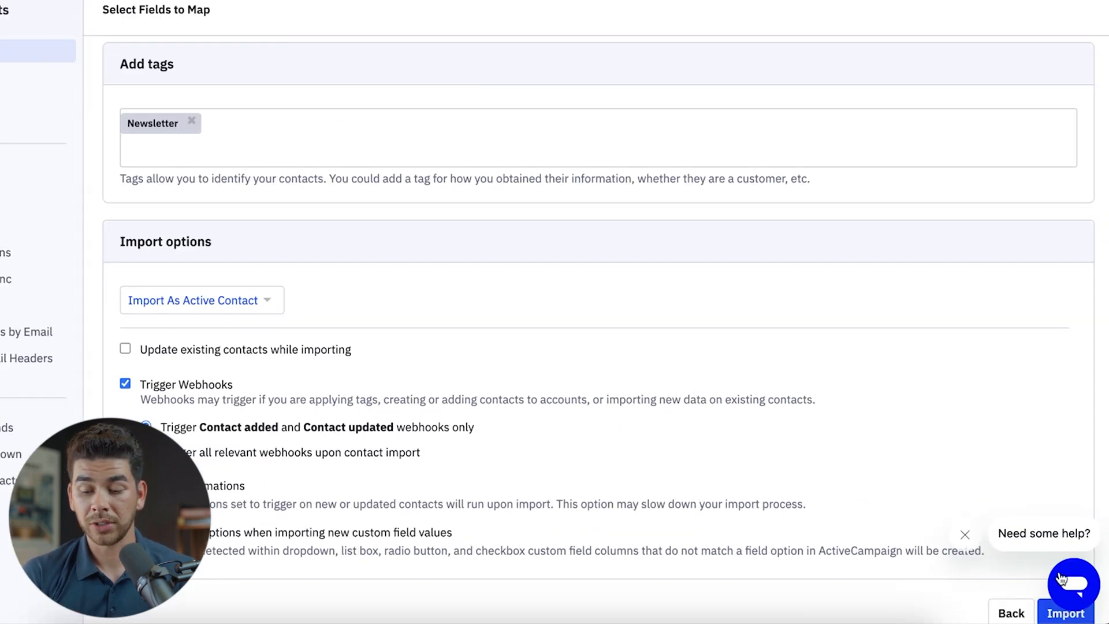
pyautogui.click(1073, 595)
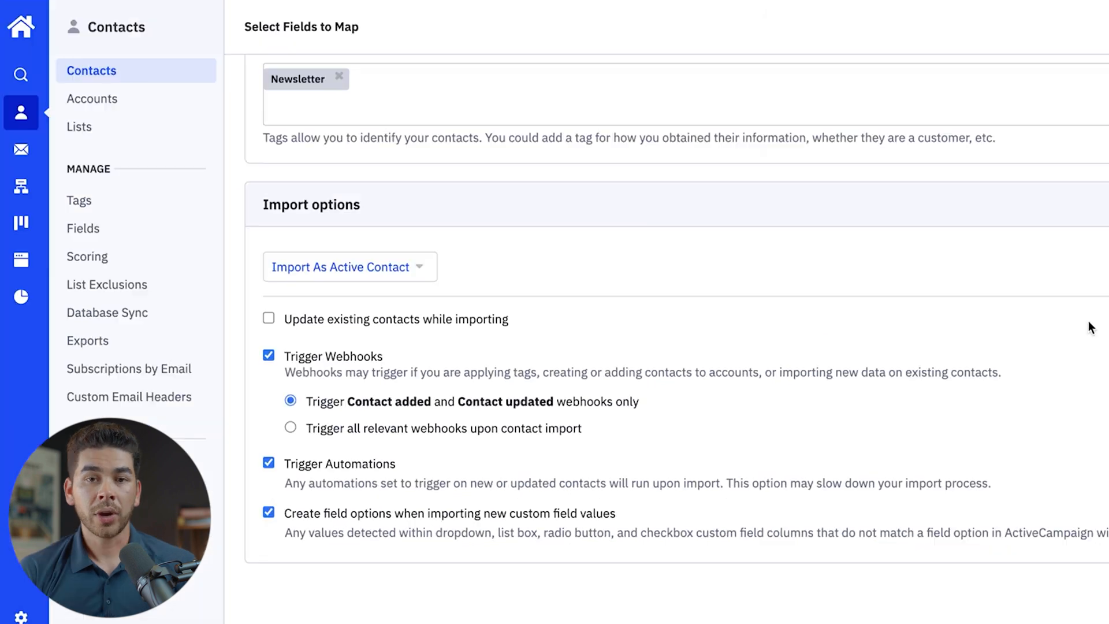
pyautogui.scroll(2, 1089, 323)
pyautogui.scroll(7, 1089, 323)
pyautogui.scroll(-8, 1088, 323)
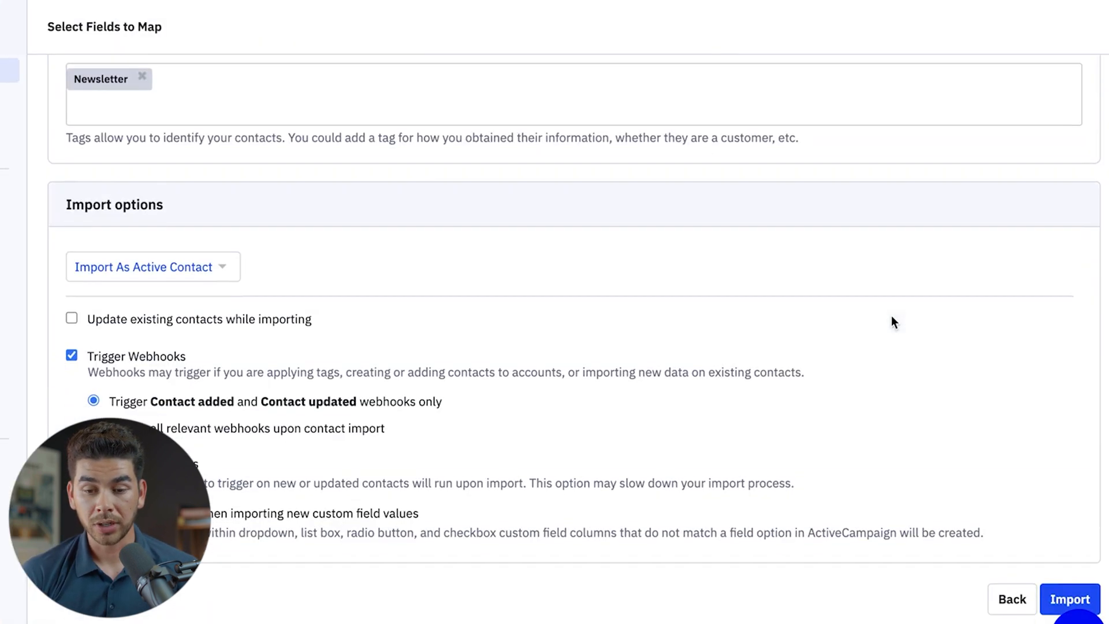
pyautogui.click(1054, 593)
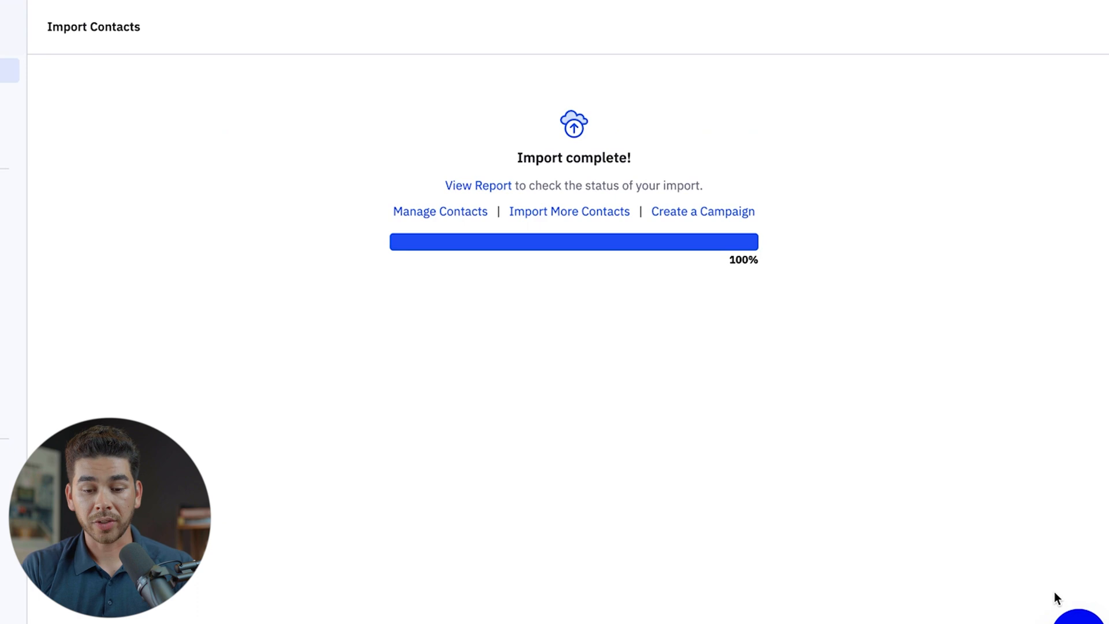
# Return to the contacts list and add a contact with the person's first name, last name, email and phone number
pyautogui.click(468, 219)
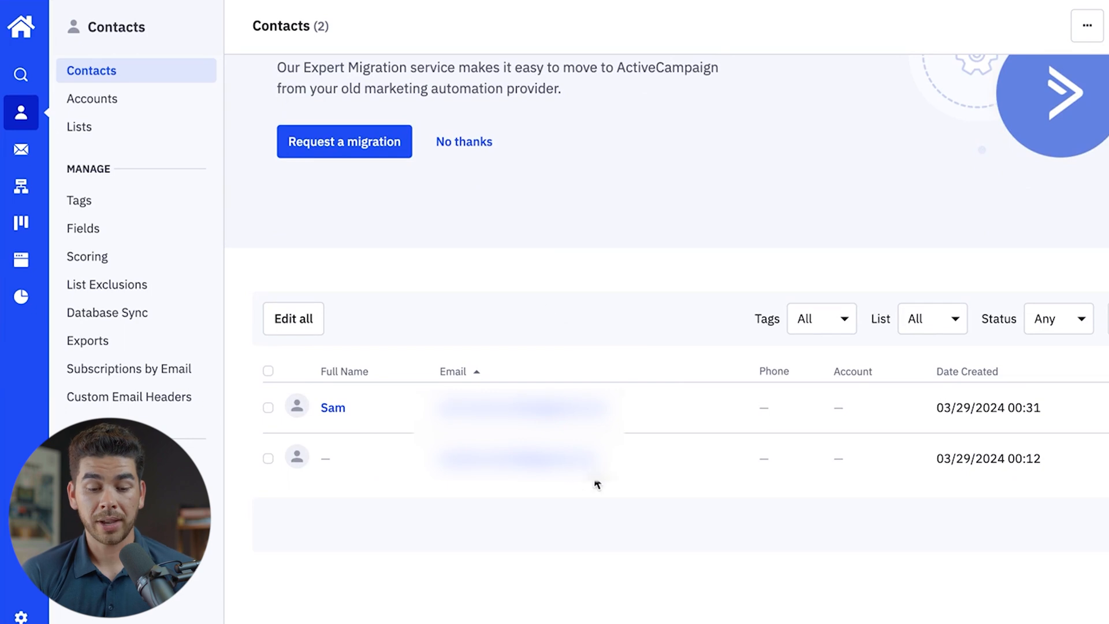
pyautogui.scroll(2, 589, 429)
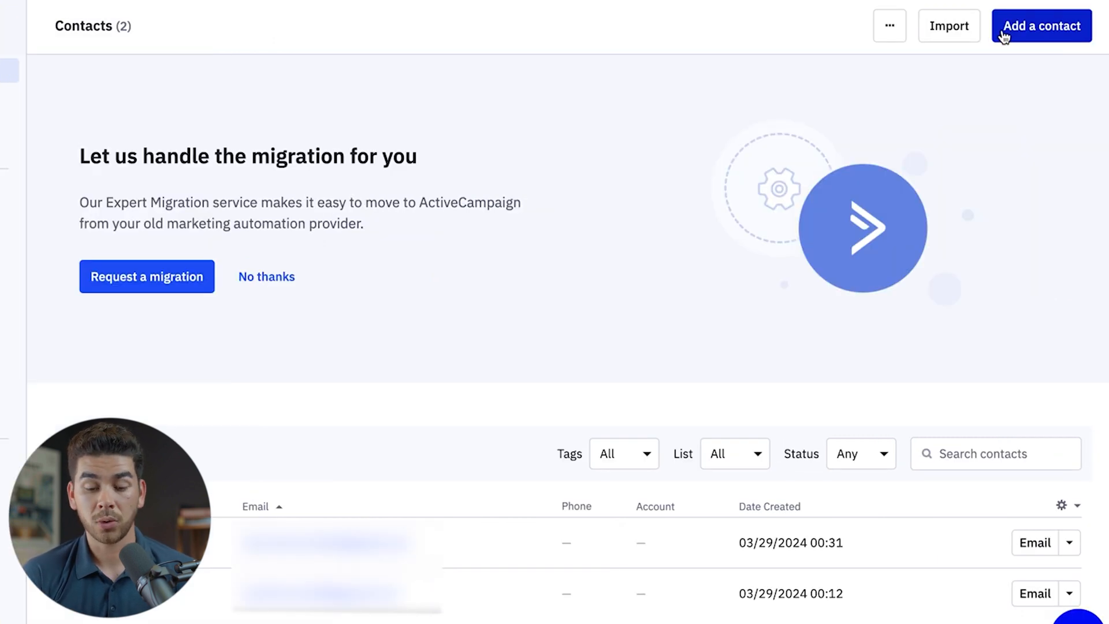
pyautogui.click(1005, 35)
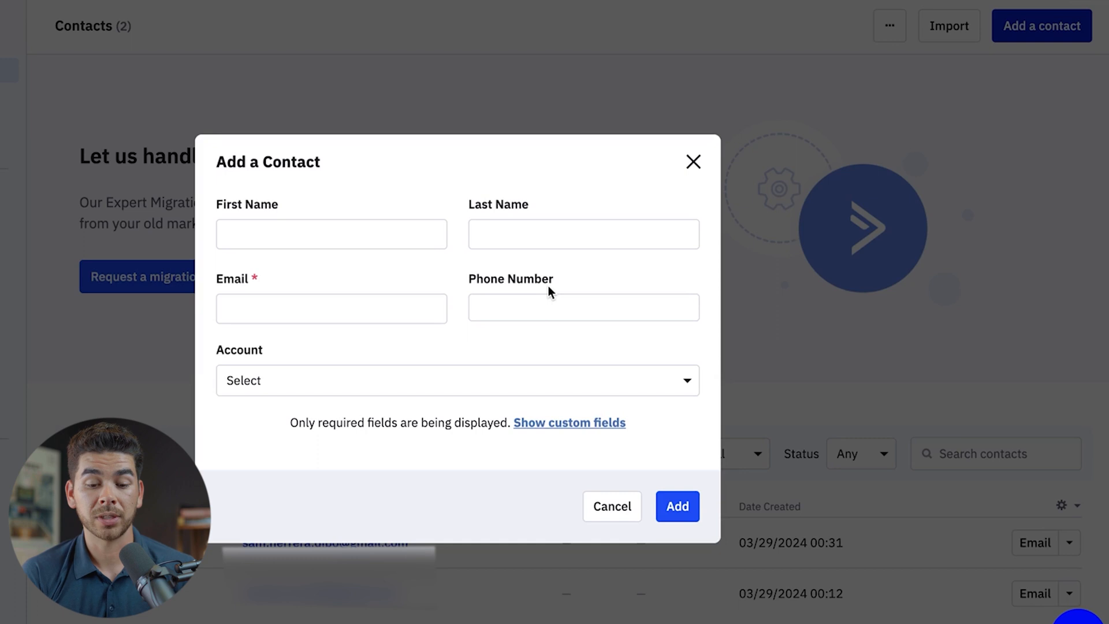
pyautogui.click(324, 231)
pyautogui.click(331, 261)
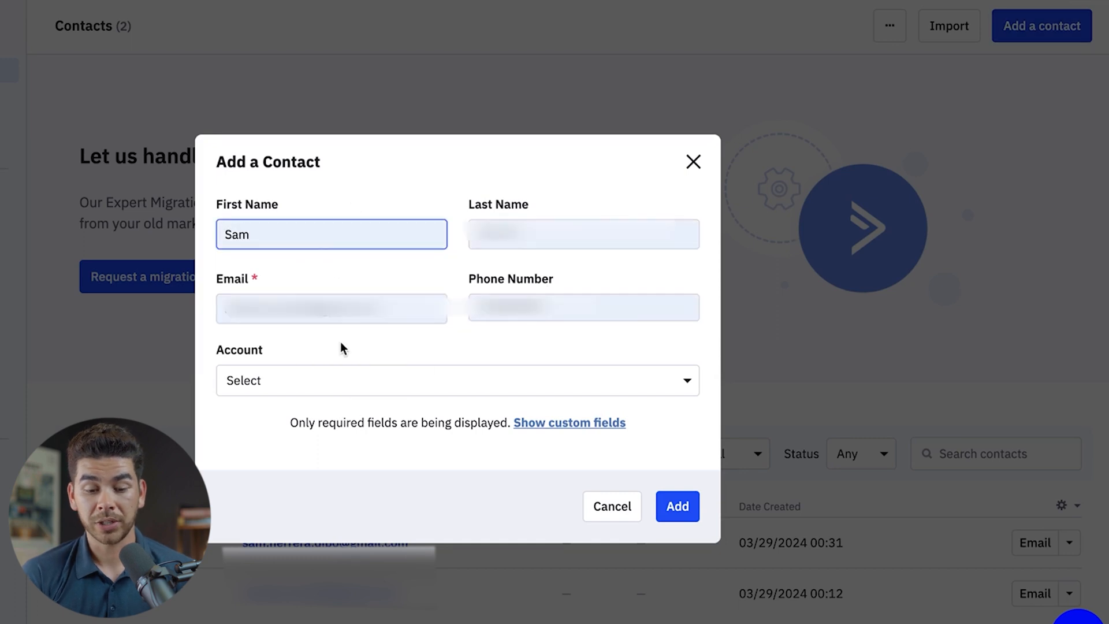
pyautogui.click(669, 507)
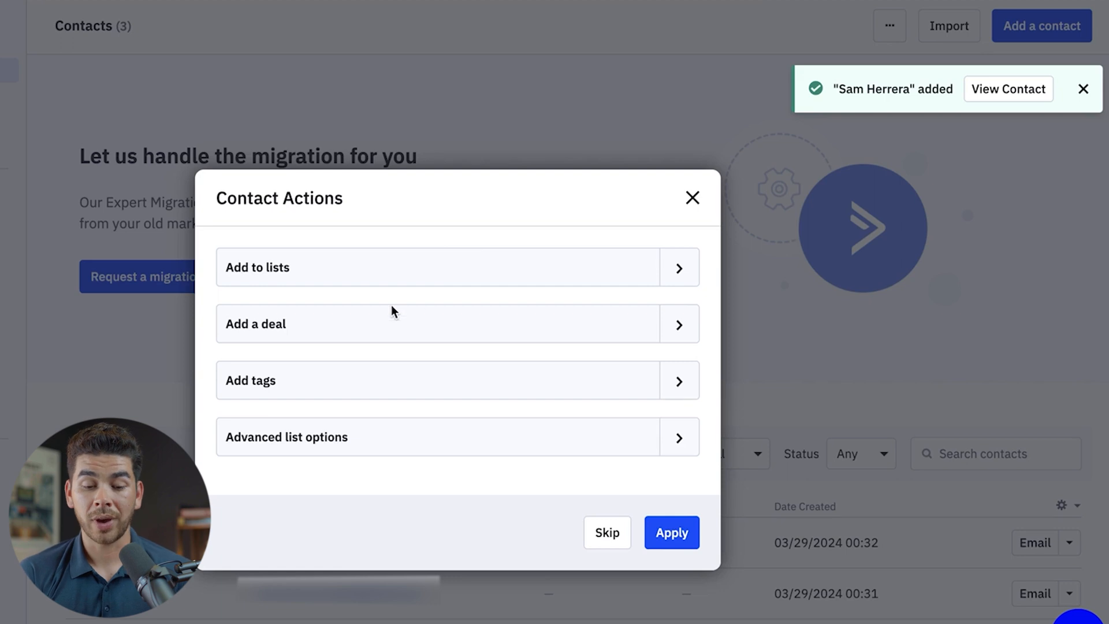
# Expand the list and deal actions for the new contact, add the Newsletter tag and apply the contact actions
pyautogui.click(679, 271)
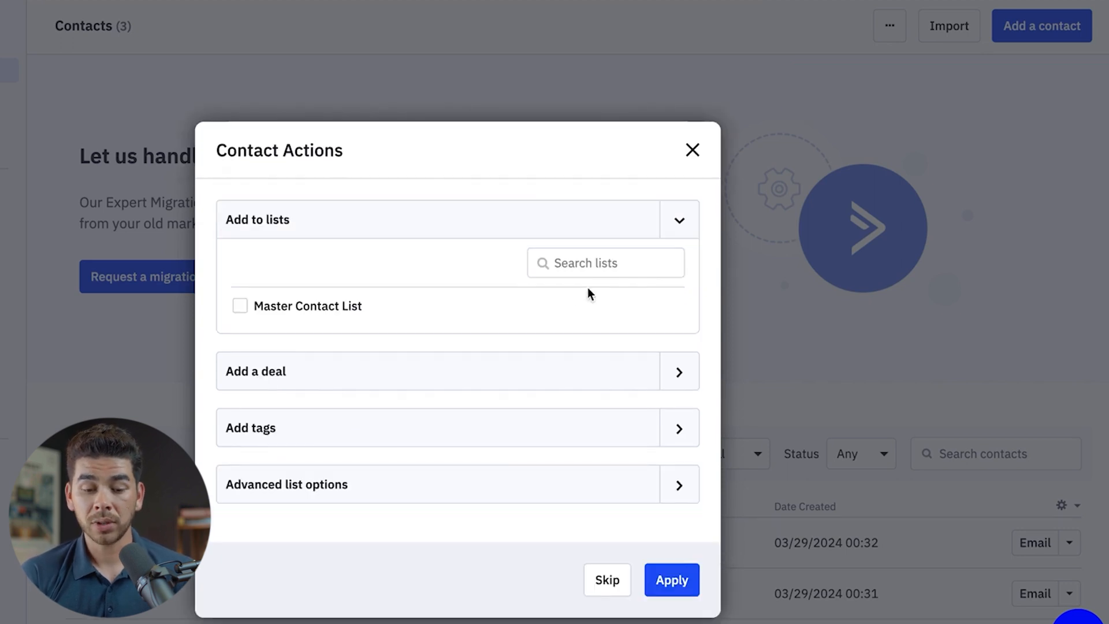
pyautogui.click(624, 384)
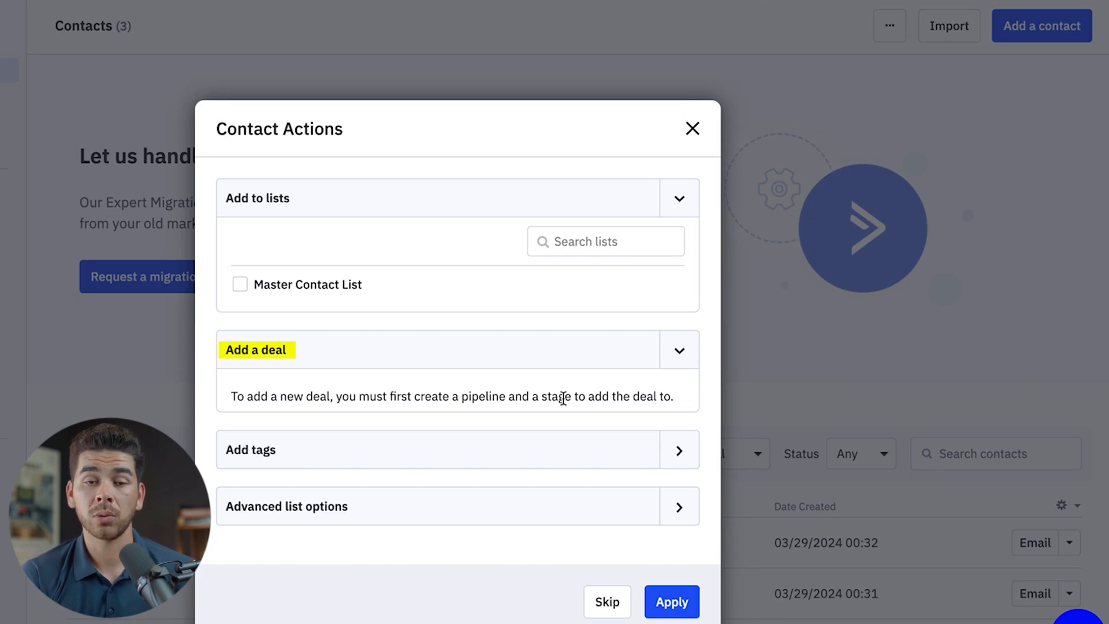
pyautogui.click(675, 462)
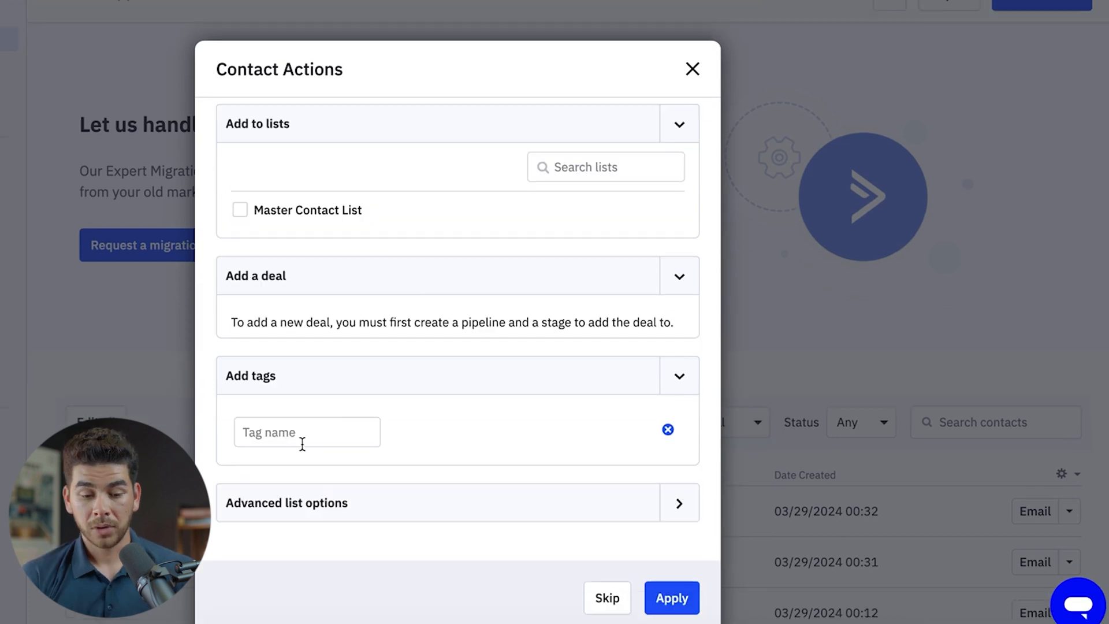
pyautogui.click(315, 427)
pyautogui.write('NEws')
pyautogui.press('BackSpace')
pyautogui.press('BackSpace')
pyautogui.press('BackSpace')
pyautogui.write('ewsletter')
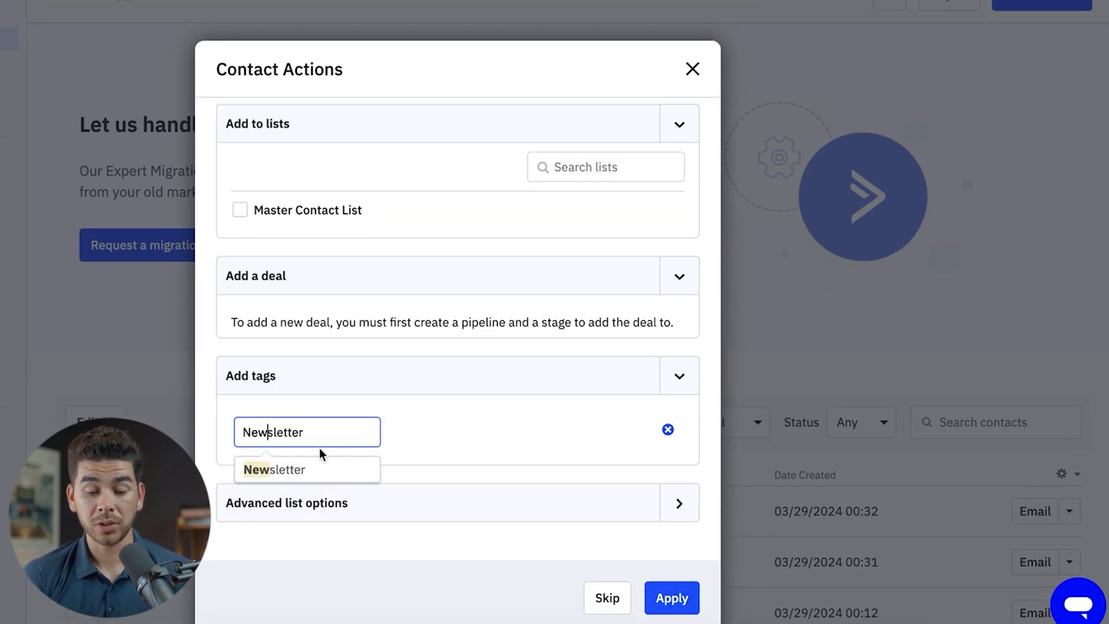
pyautogui.click(290, 471)
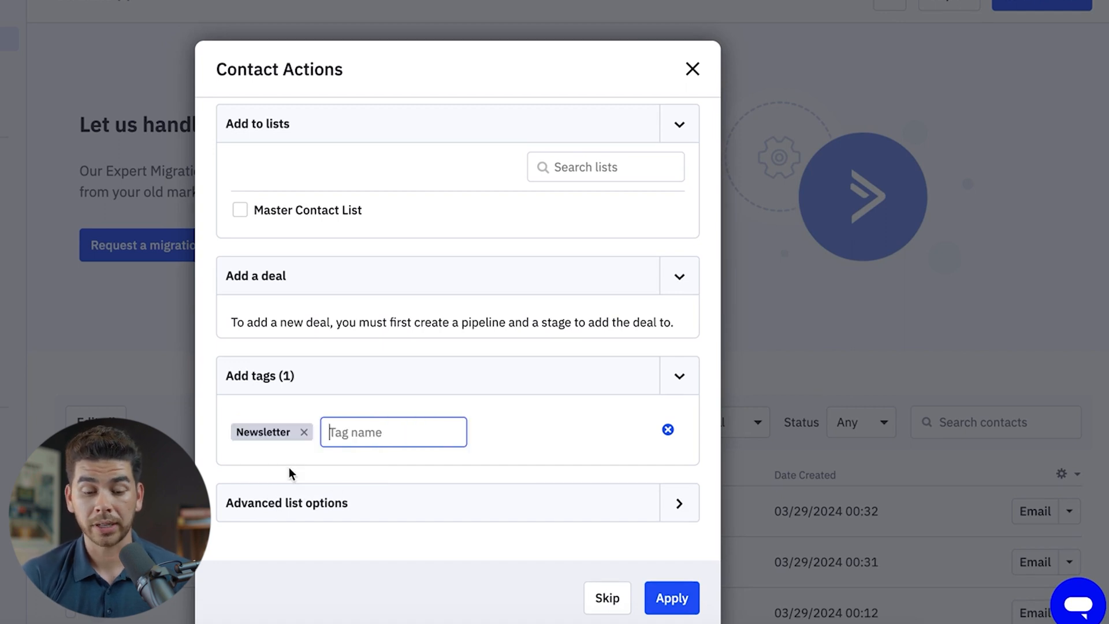
pyautogui.click(672, 599)
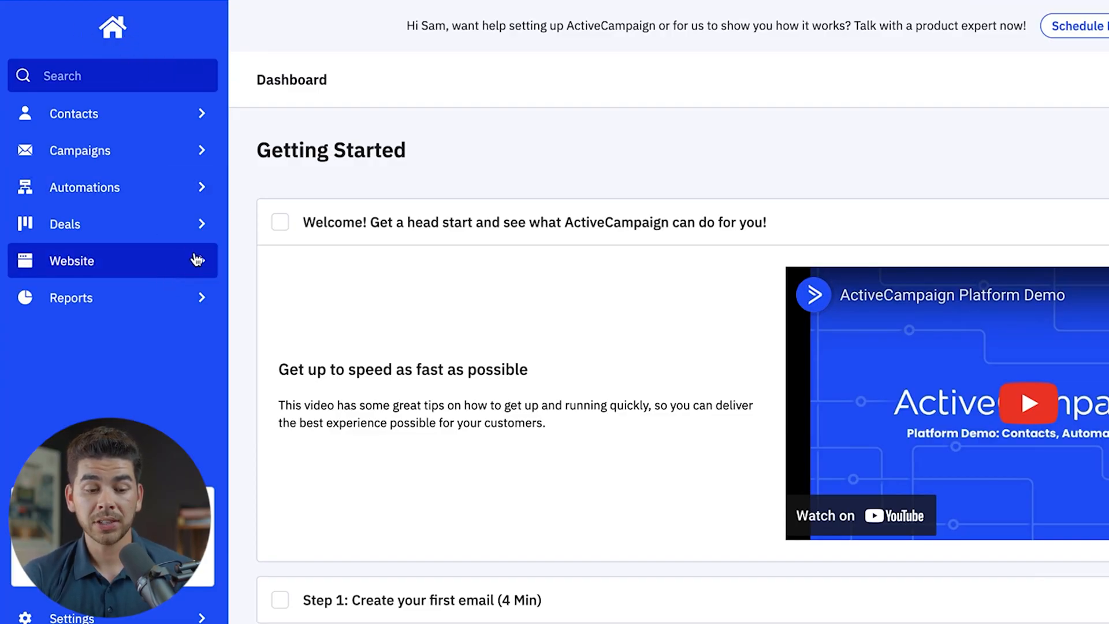
# Create a website form named Newsletter in the Inline Form style that subscribes visitors to the Master Contact List
pyautogui.click(147, 275)
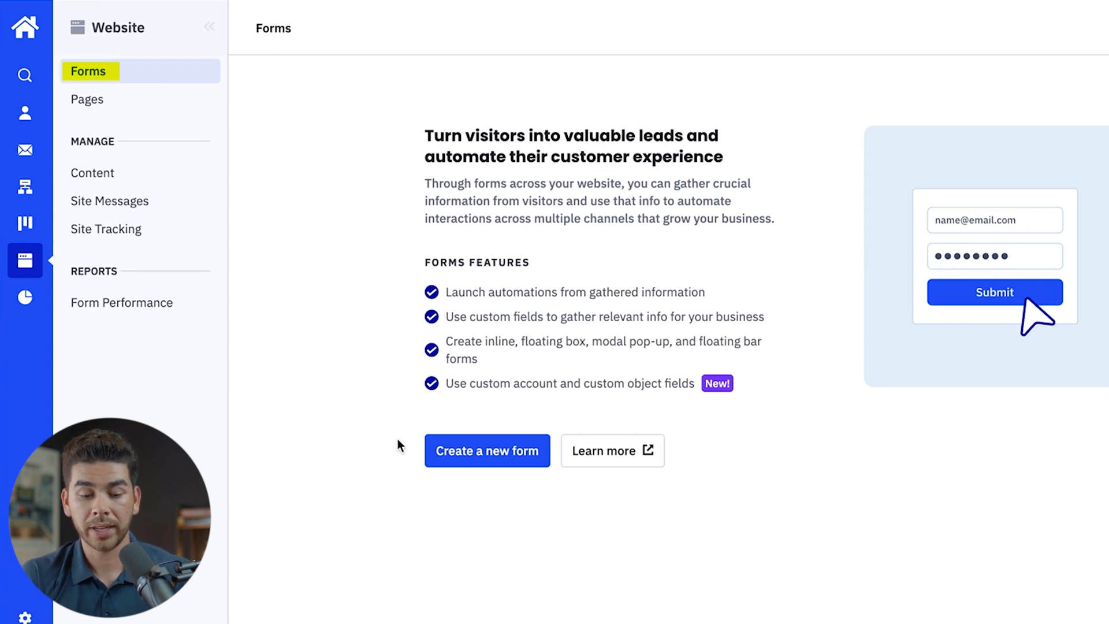
pyautogui.click(444, 459)
pyautogui.write('Newl')
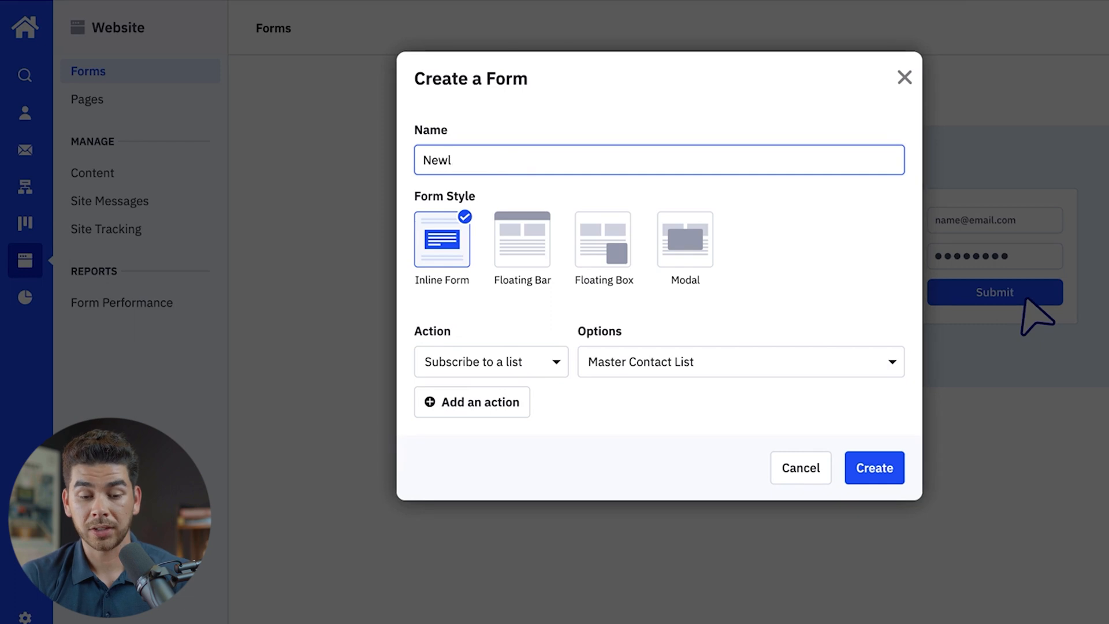
pyautogui.press('BackSpace')
pyautogui.write('sletter')
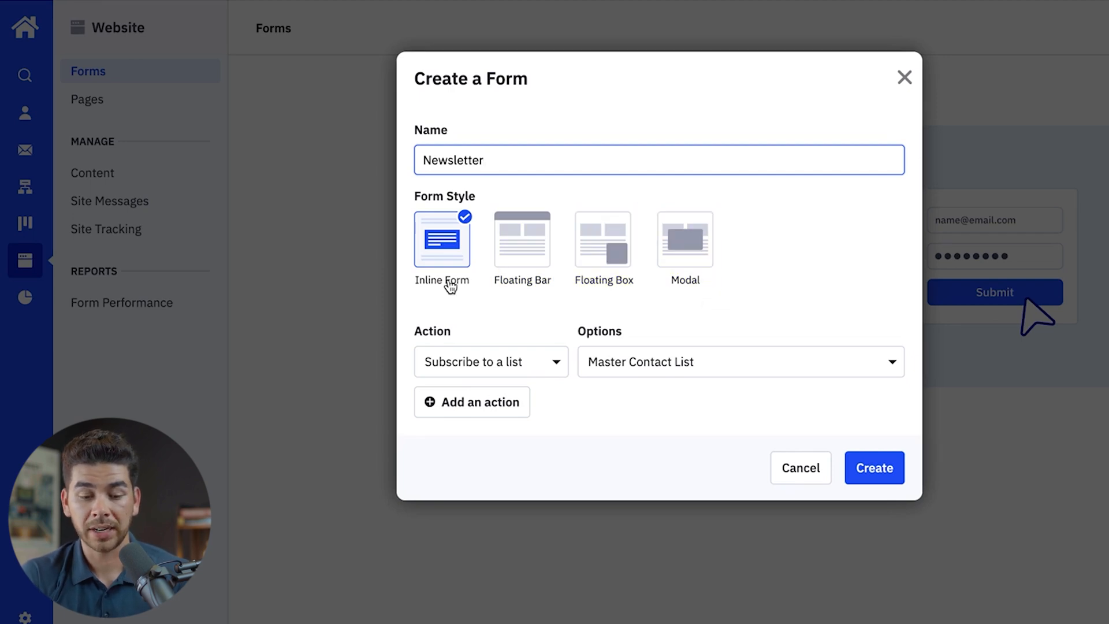
pyautogui.click(545, 374)
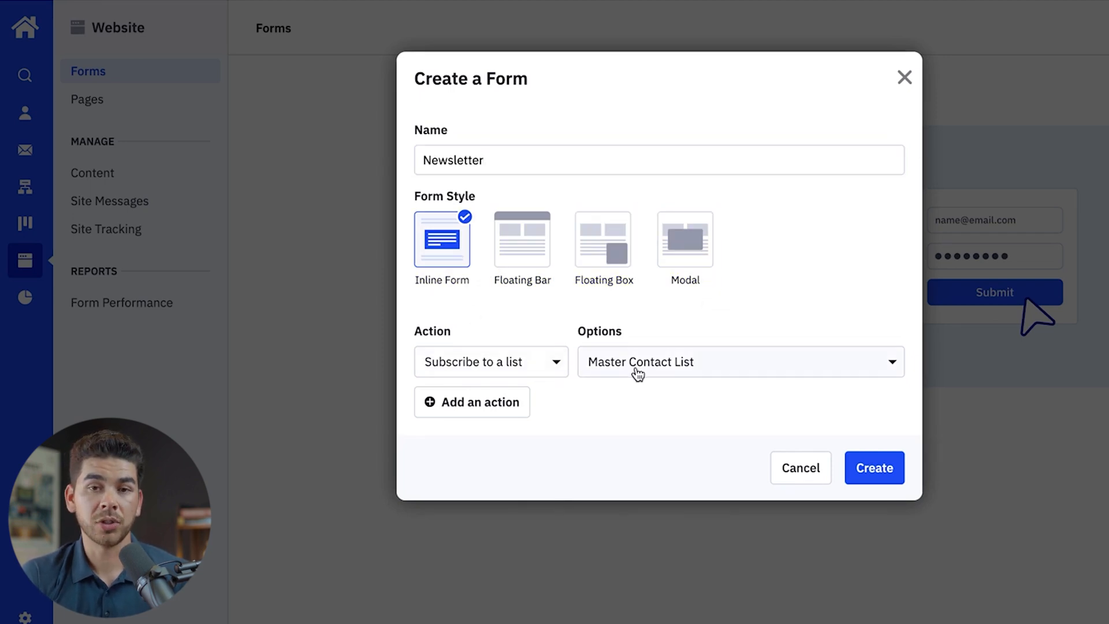
pyautogui.click(874, 469)
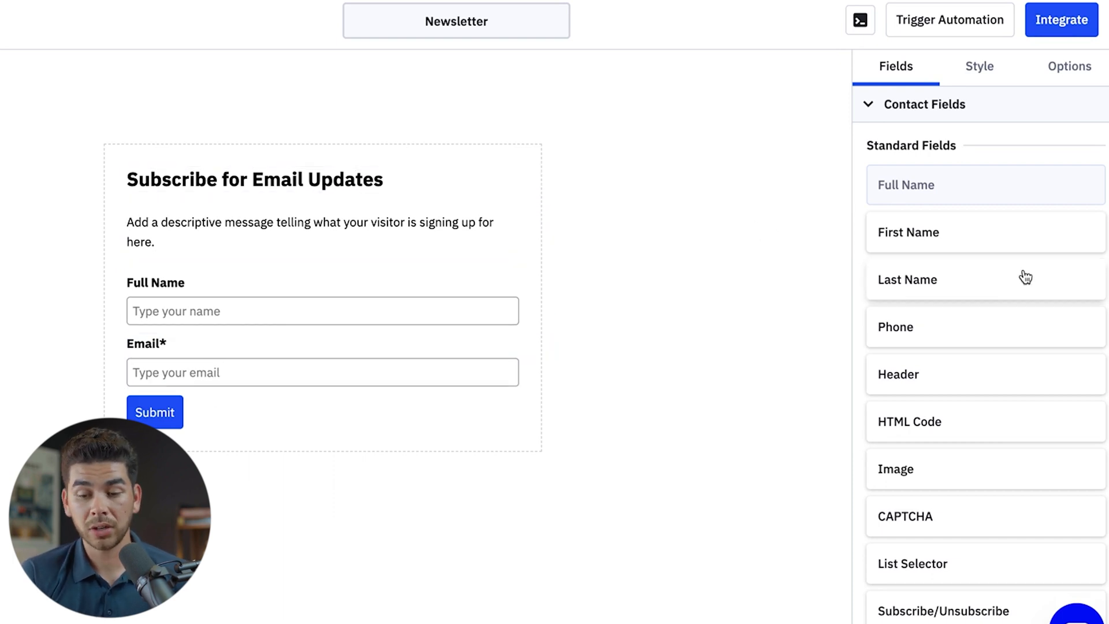
# Review the Newsletter form's available fields, style settings and options, including the choices for what happens on submit
pyautogui.scroll(-1, 970, 335)
pyautogui.scroll(-3, 968, 331)
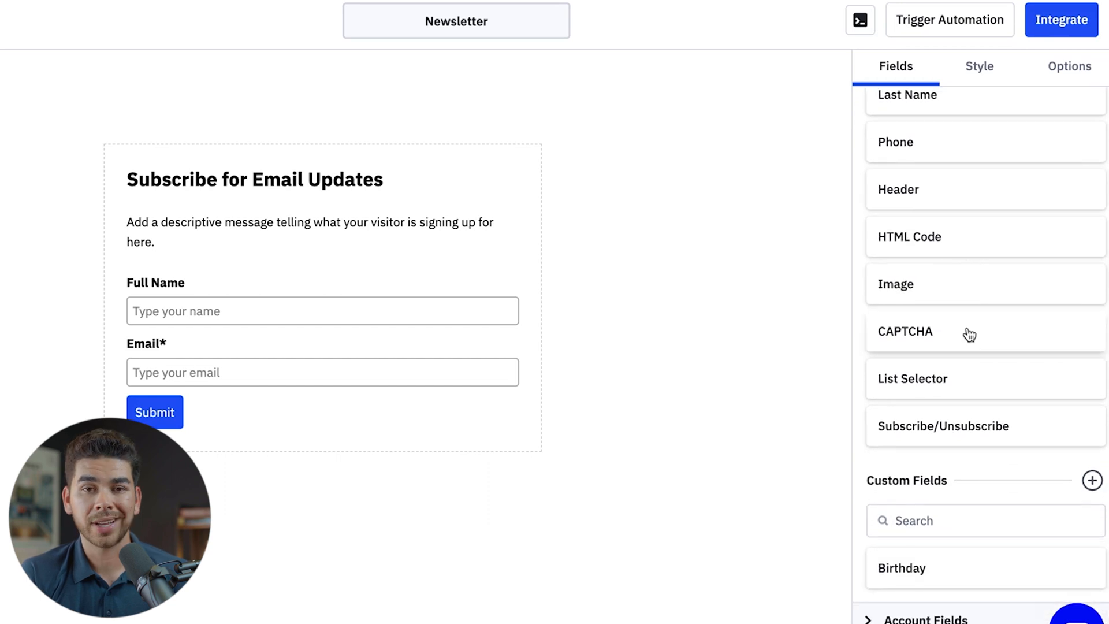
pyautogui.scroll(2, 990, 223)
pyautogui.scroll(2, 992, 219)
pyautogui.click(987, 74)
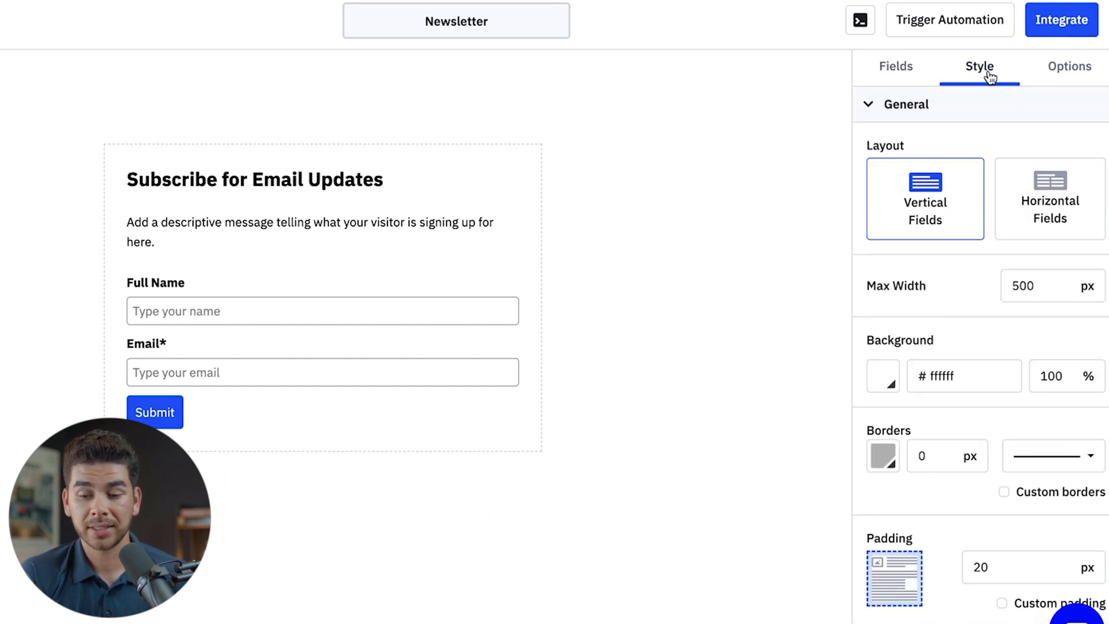
pyautogui.click(1079, 69)
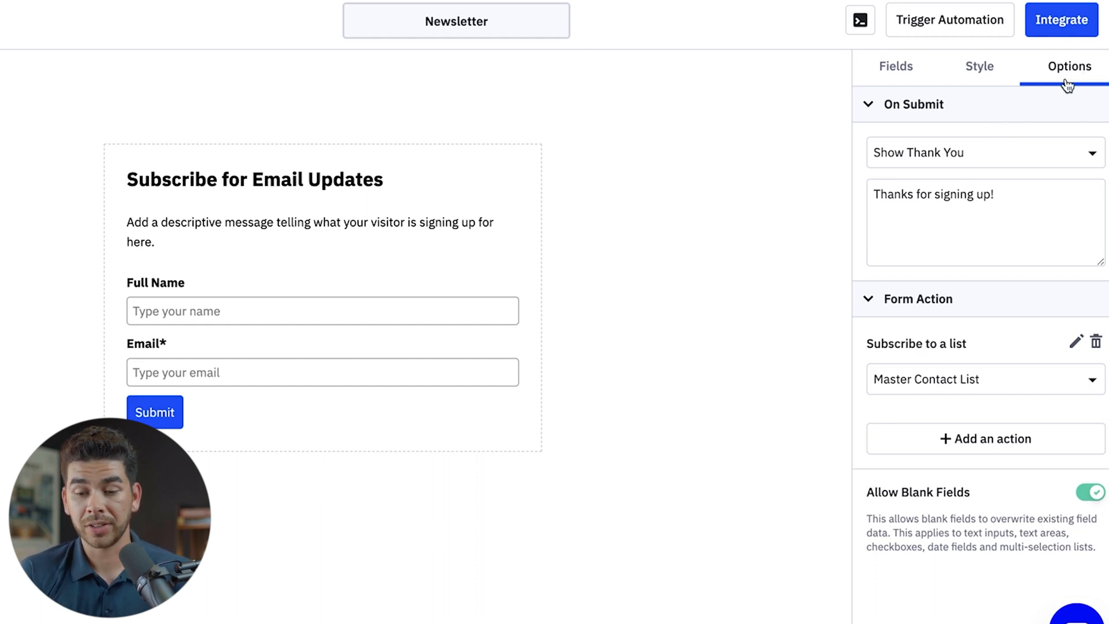
pyautogui.click(980, 156)
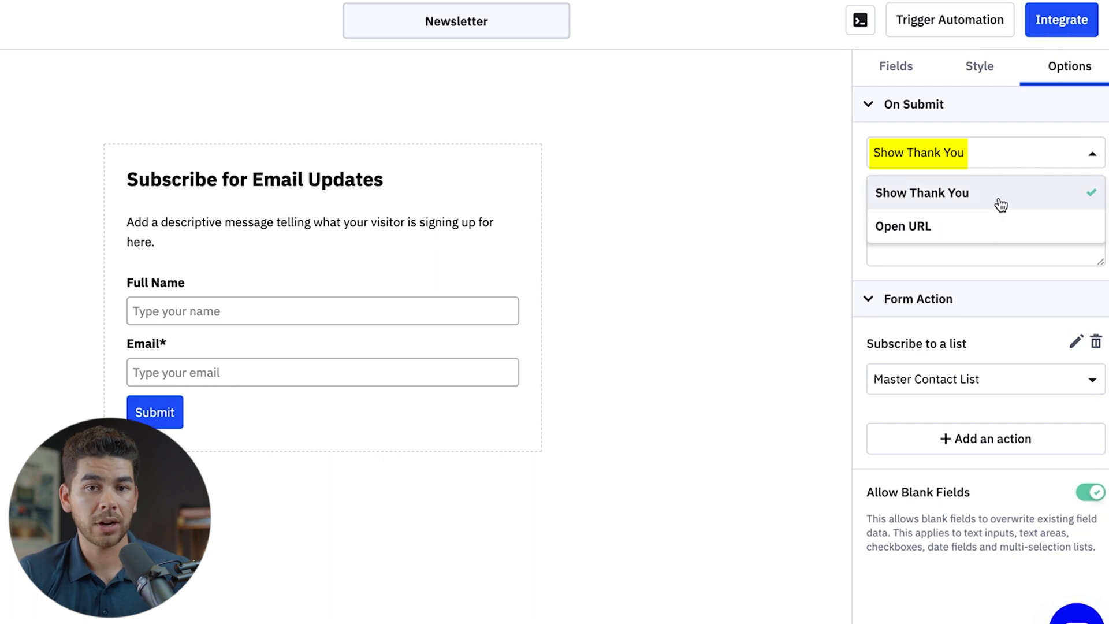
pyautogui.click(794, 172)
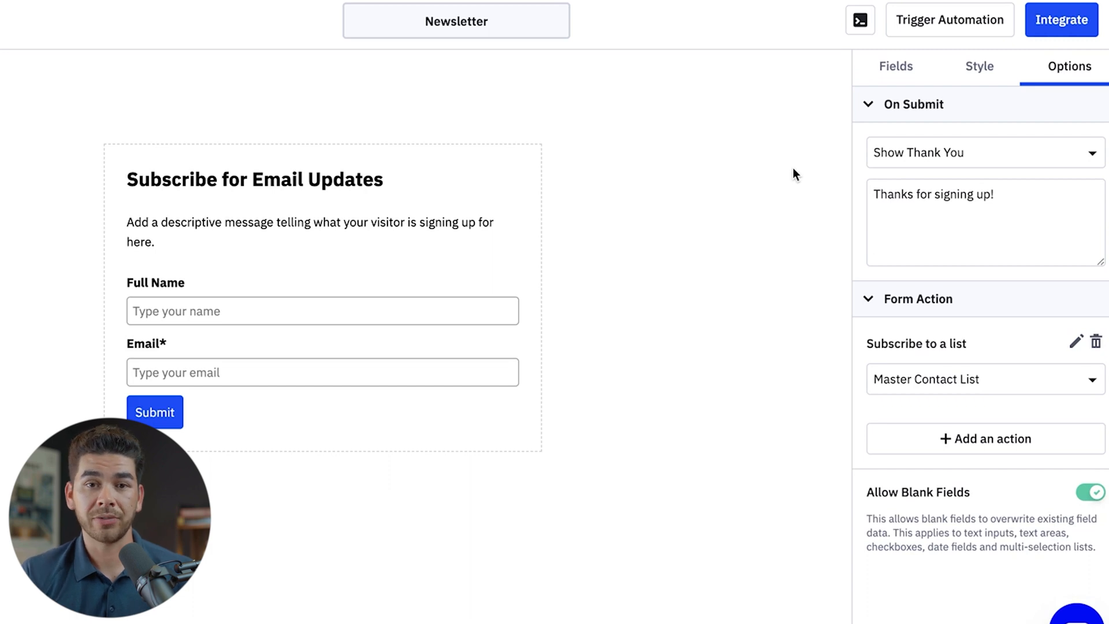
# Make the Full Name field required on the Newsletter form
pyautogui.click(301, 283)
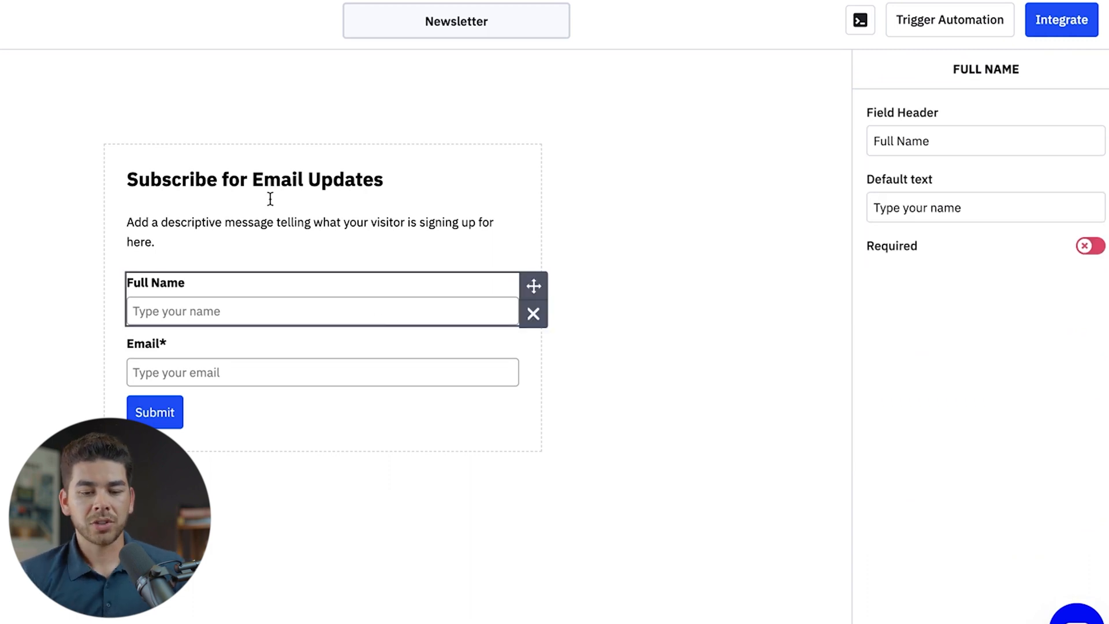
pyautogui.click(1088, 248)
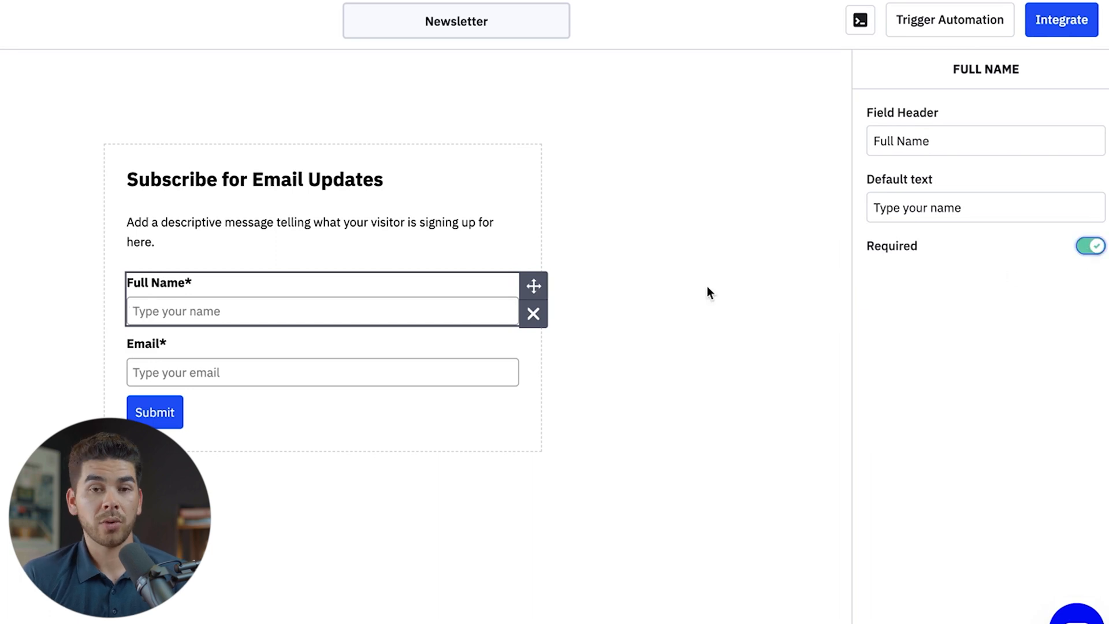
pyautogui.click(1094, 248)
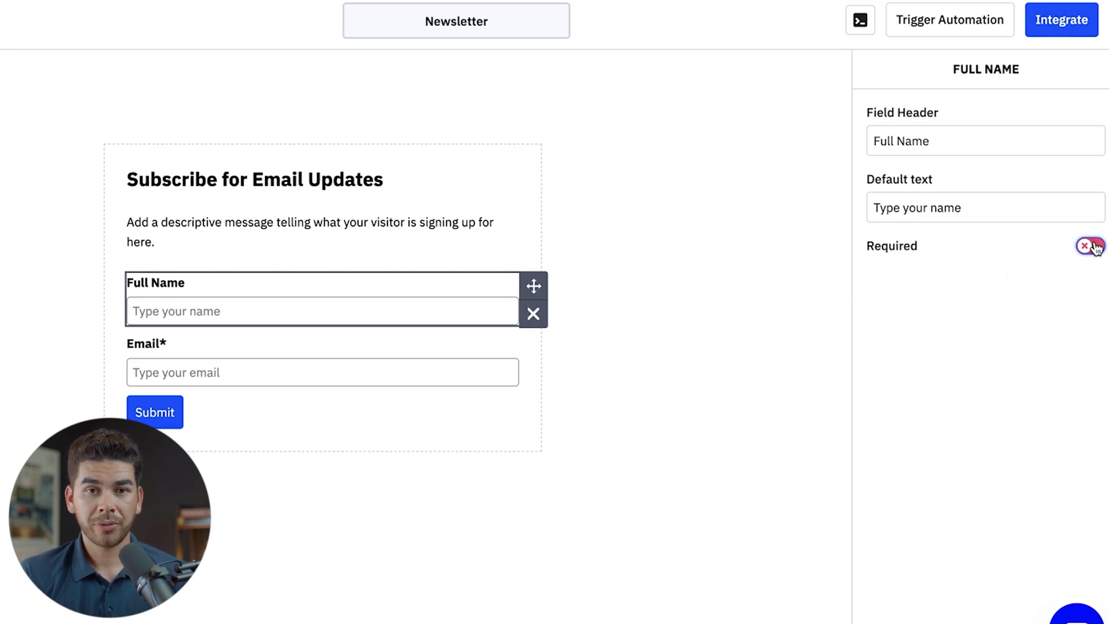
pyautogui.click(1093, 247)
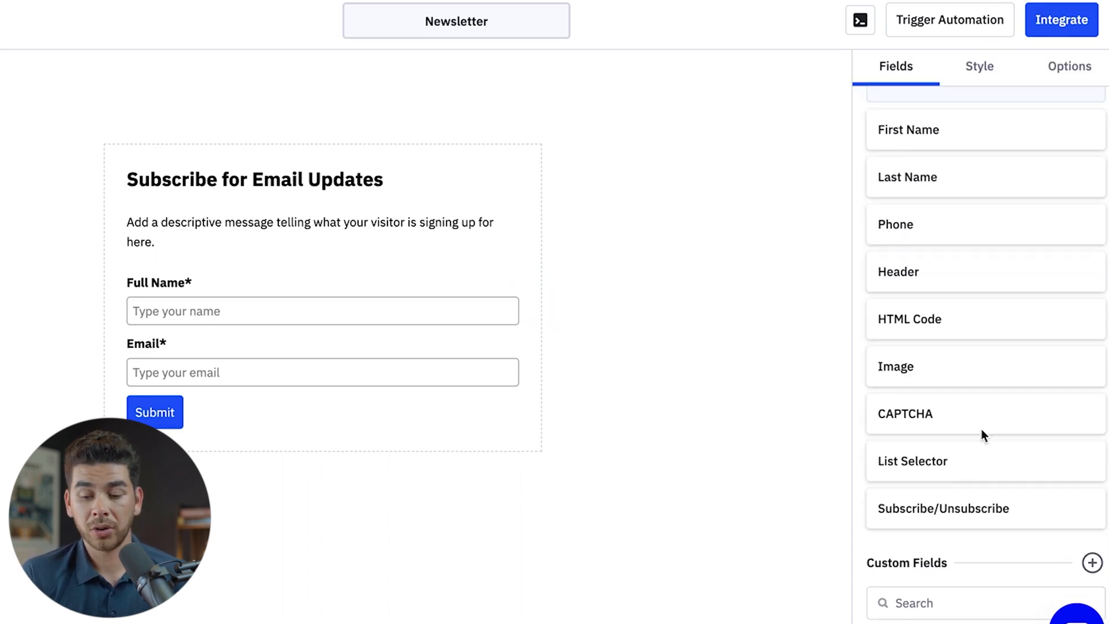
# Look through the form's standard and custom fields, and open the account's Developer settings
pyautogui.scroll(-1, 983, 432)
pyautogui.scroll(-1, 988, 420)
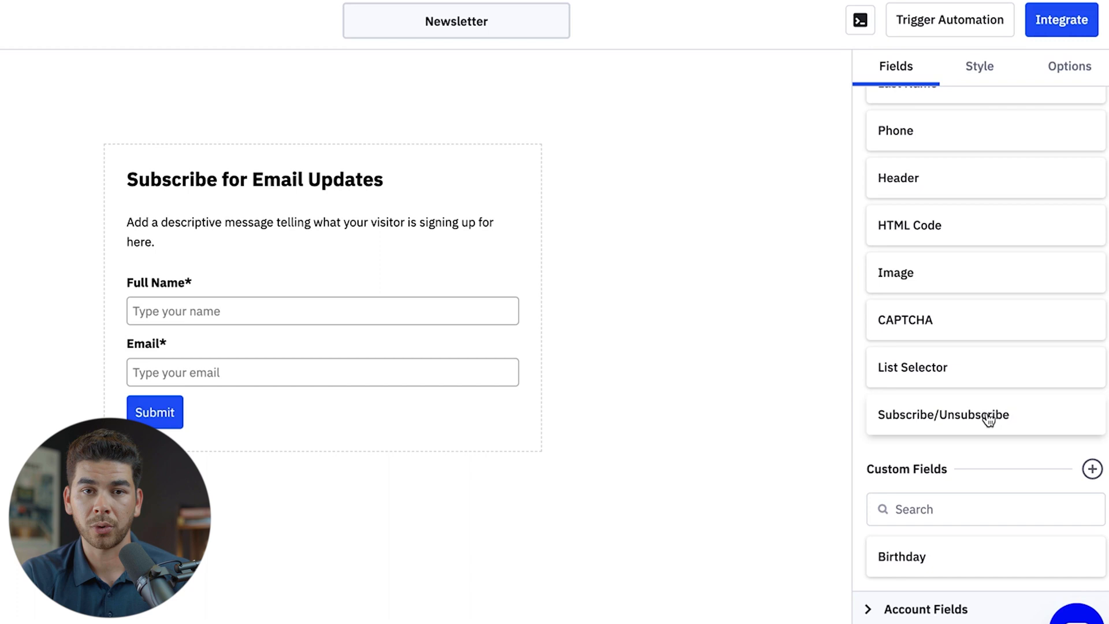
pyautogui.scroll(4, 989, 420)
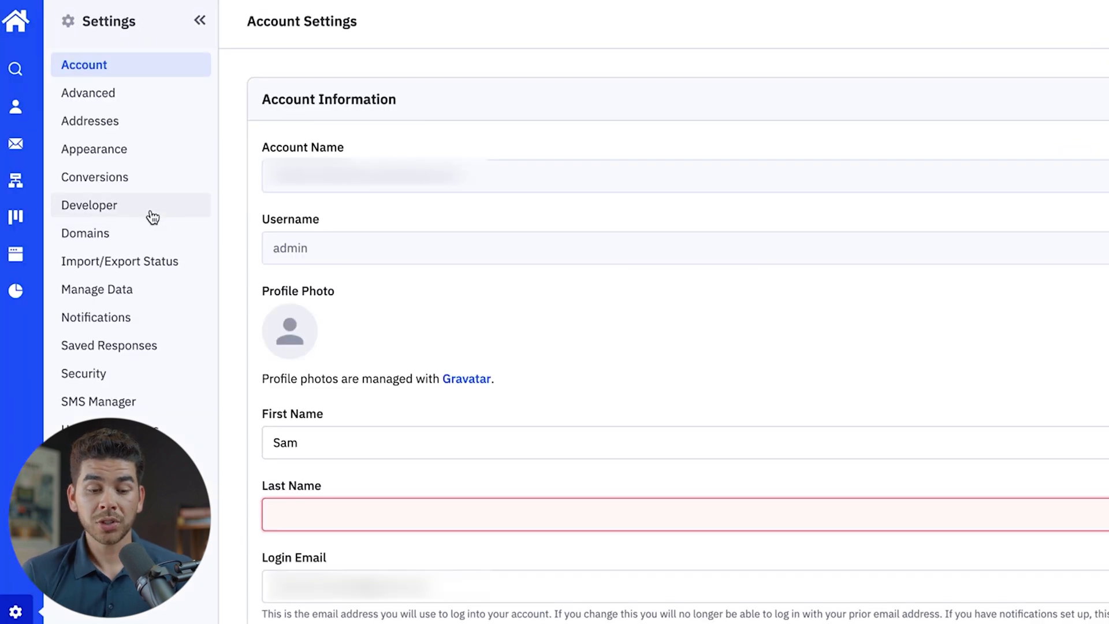
pyautogui.click(153, 217)
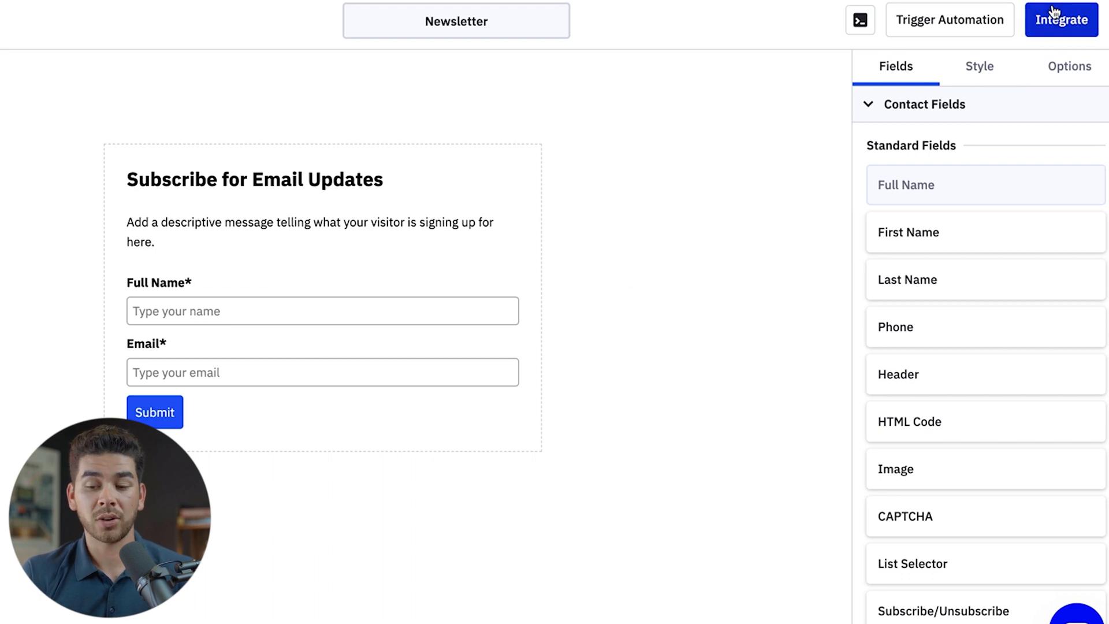
# Open the Newsletter form's integration options, and save and exit the form
pyautogui.click(1040, 18)
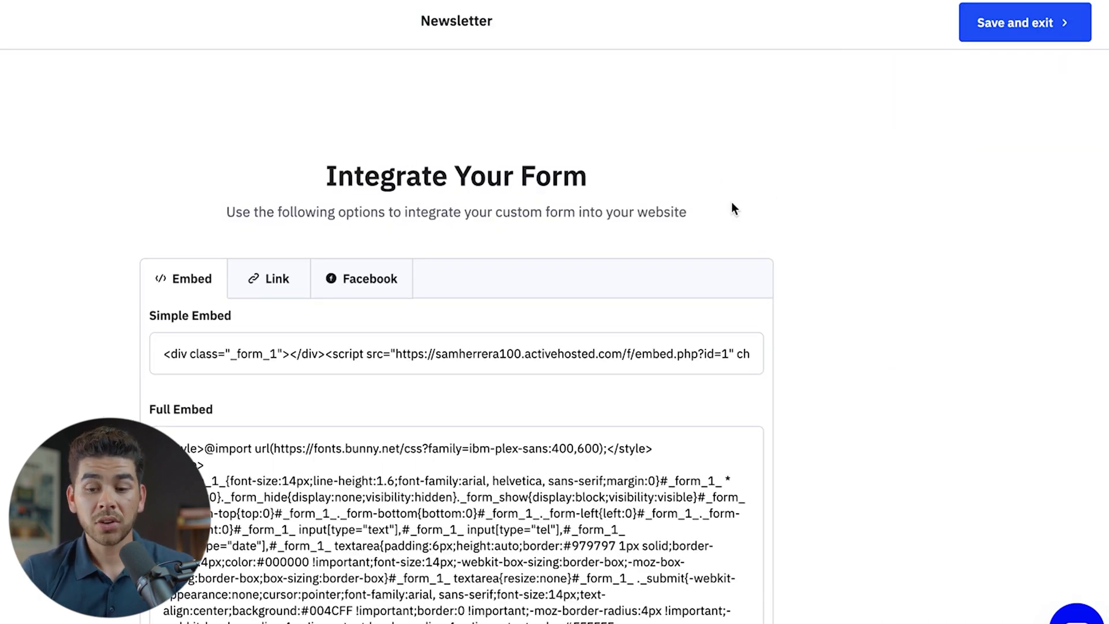
pyautogui.click(981, 39)
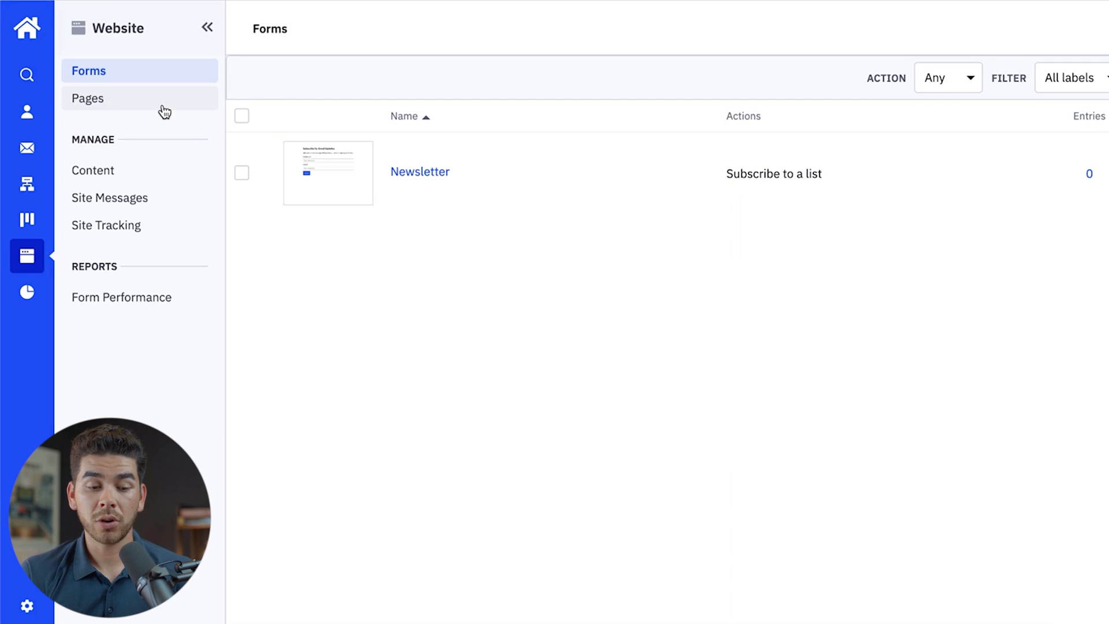
# Create a website page from the Demo Request 1 template and name it Newsletter
pyautogui.click(163, 109)
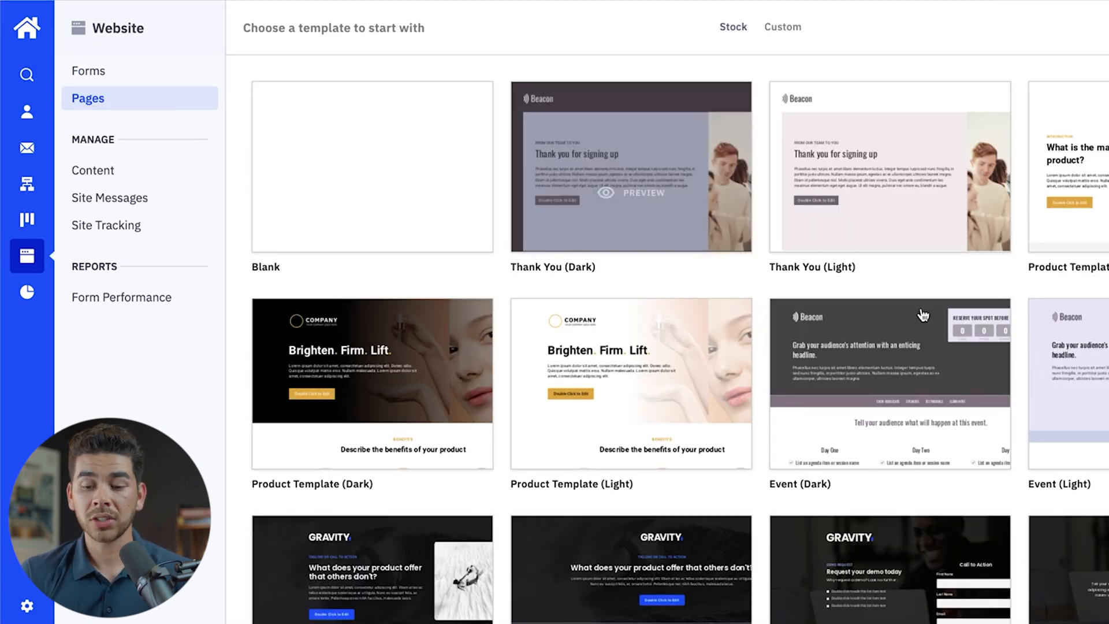
pyautogui.scroll(-5, 890, 368)
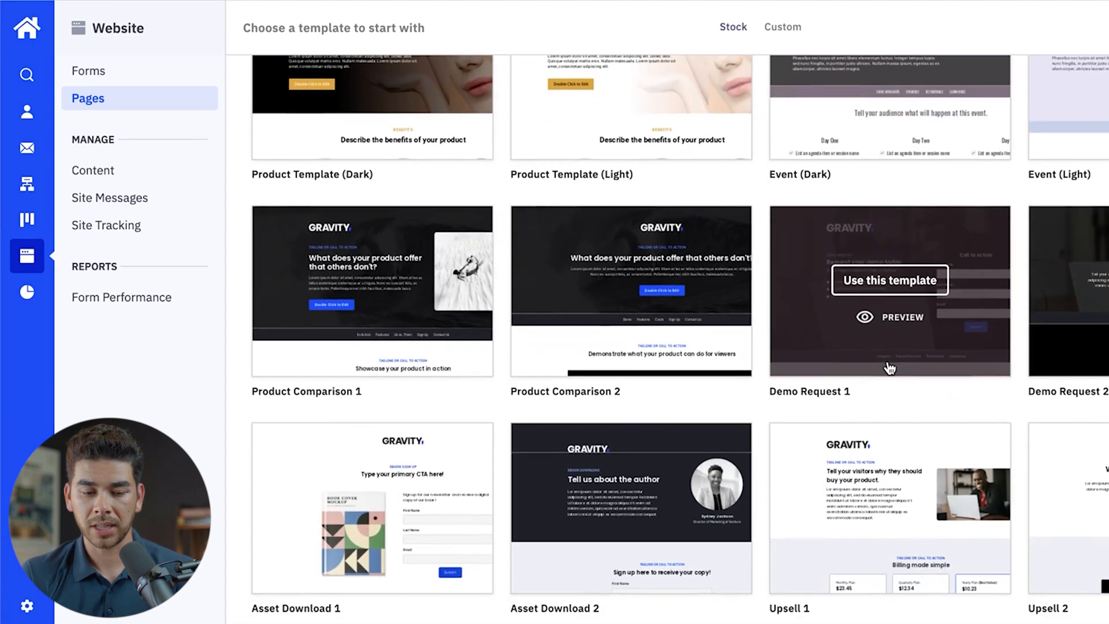
pyautogui.scroll(3, 890, 368)
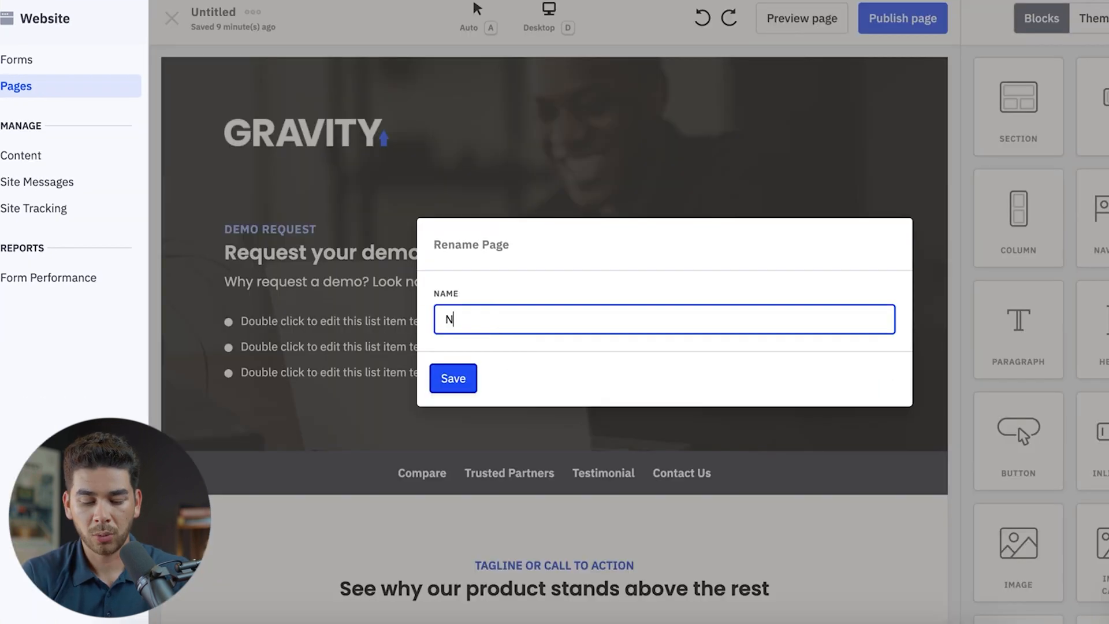
pyautogui.write('ewsletter')
pyautogui.press('Return')
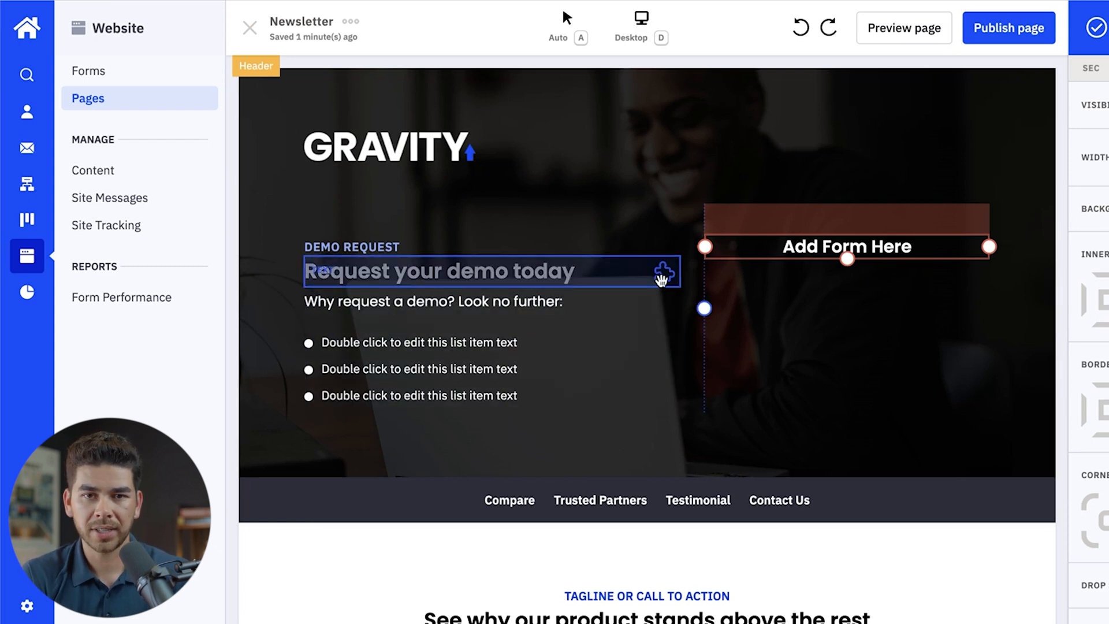
# Insert the existing Newsletter form as an inline form at the Add Form Here placeholder in the page header
pyautogui.moveTo(661, 279); pyautogui.dragTo(424, 181)
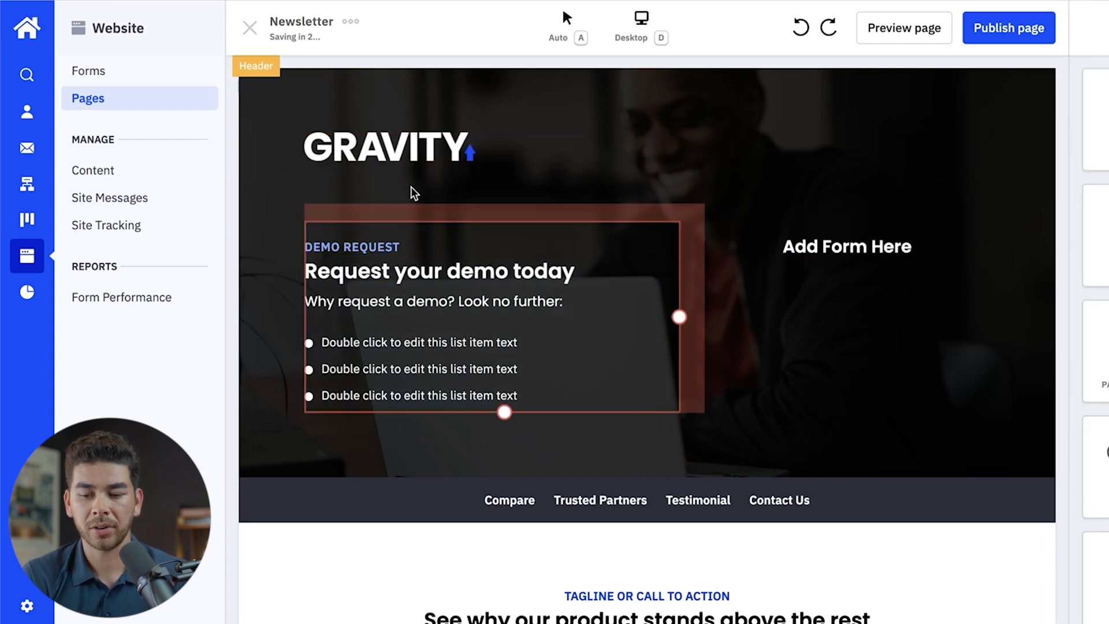
pyautogui.click(894, 253)
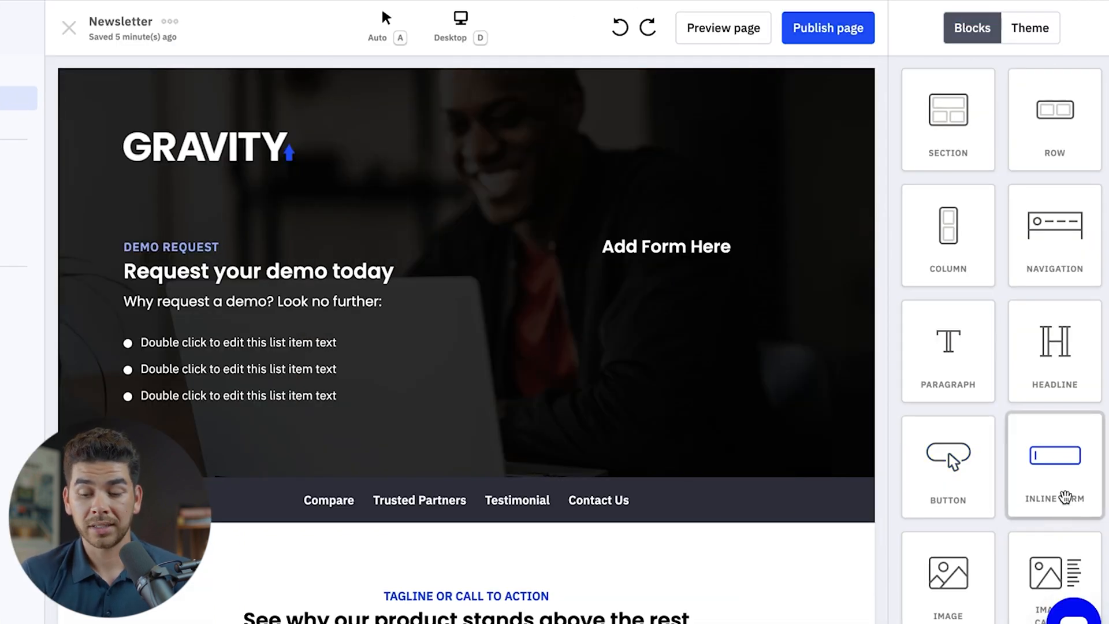
pyautogui.moveTo(1063, 496); pyautogui.dragTo(641, 242)
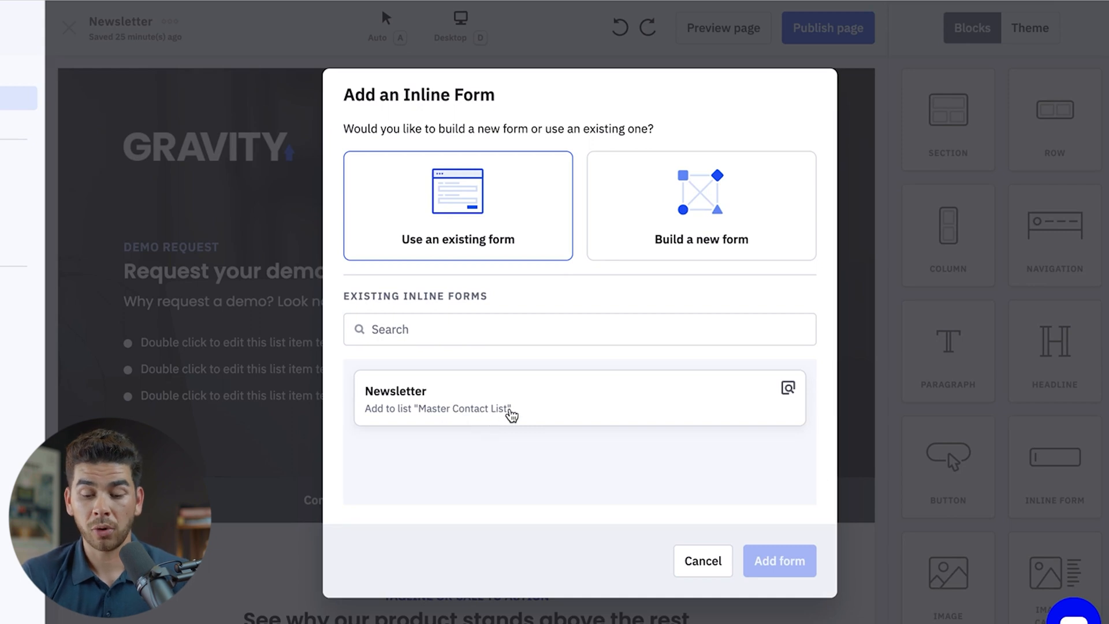
pyautogui.click(512, 413)
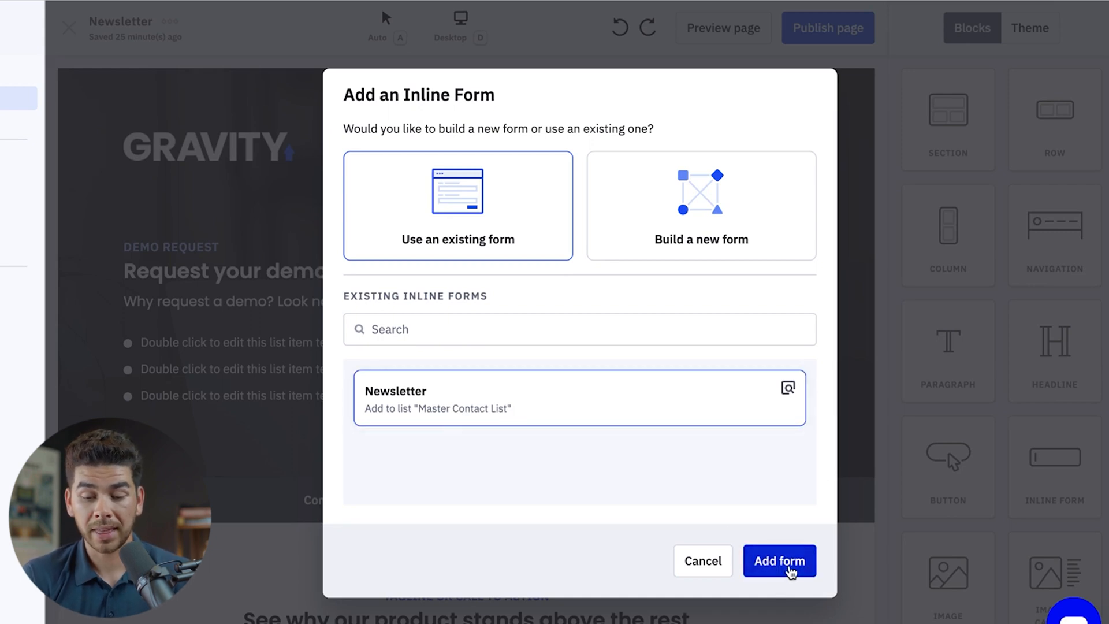
pyautogui.click(790, 571)
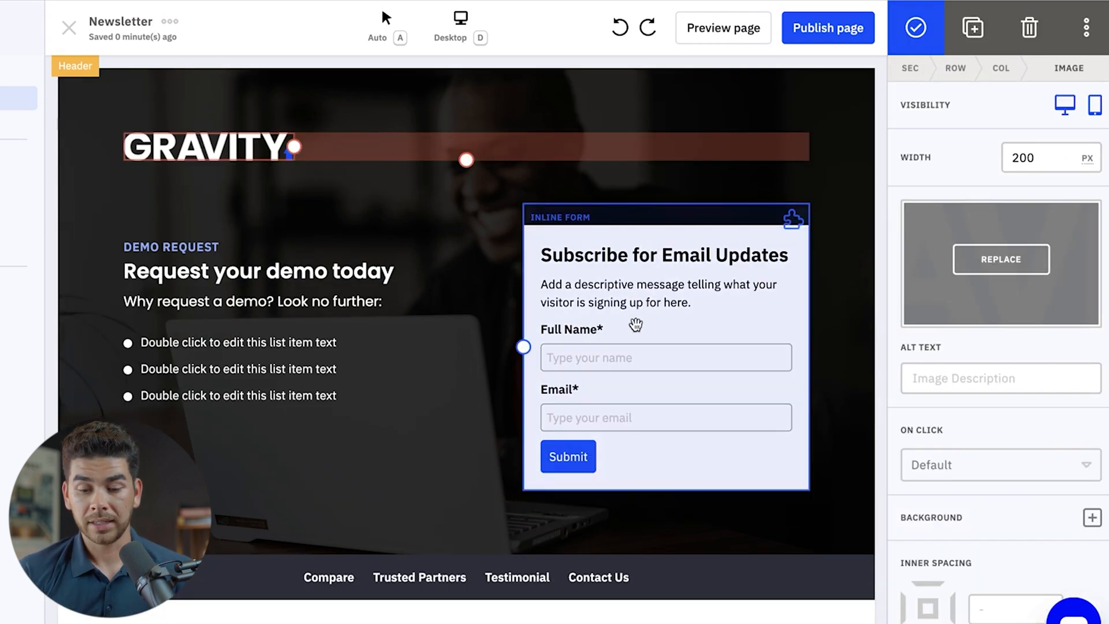
pyautogui.click(743, 100)
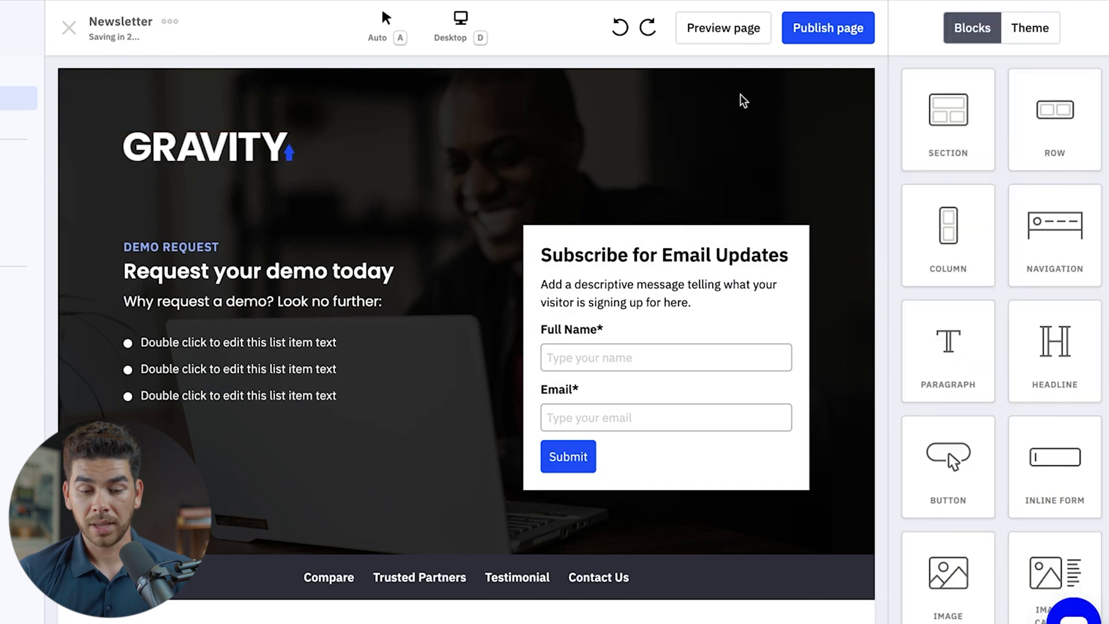
# Add an inline form to the page header, building a new form named Newsletter 2 that subscribes visitors to the Master Contact List
pyautogui.moveTo(1033, 456); pyautogui.dragTo(666, 220)
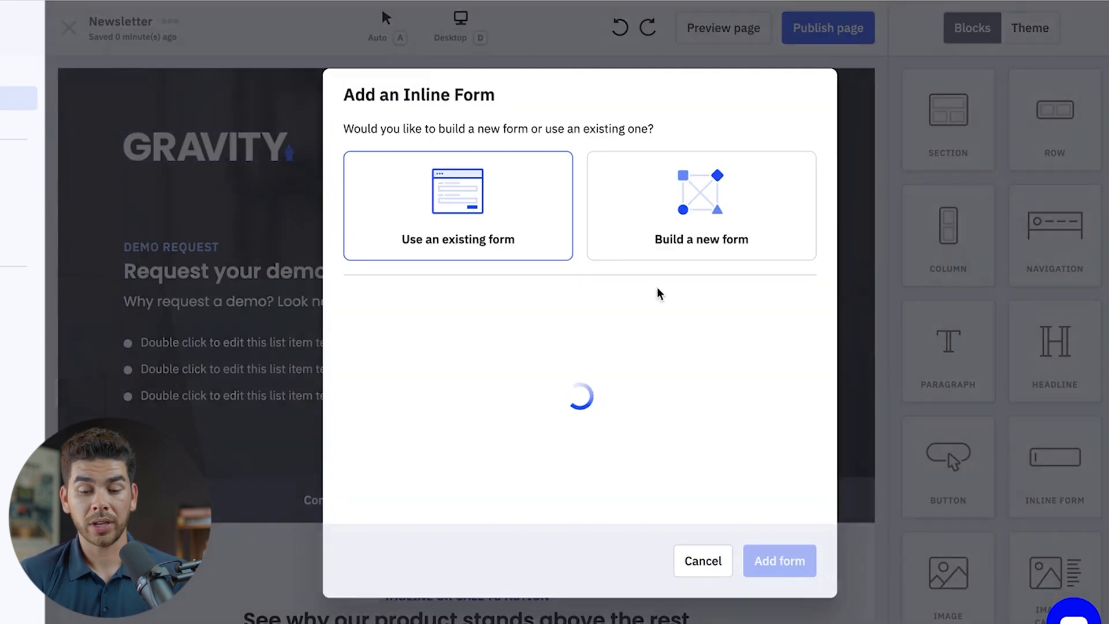
pyautogui.click(679, 242)
pyautogui.click(425, 326)
pyautogui.write('Newsletter 2')
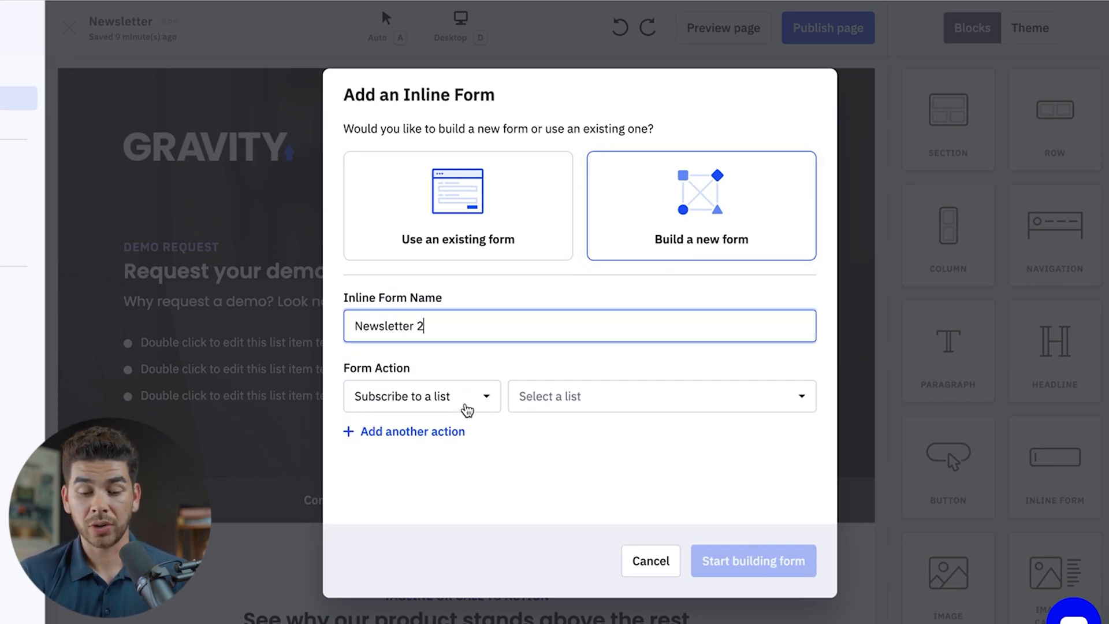
pyautogui.click(544, 410)
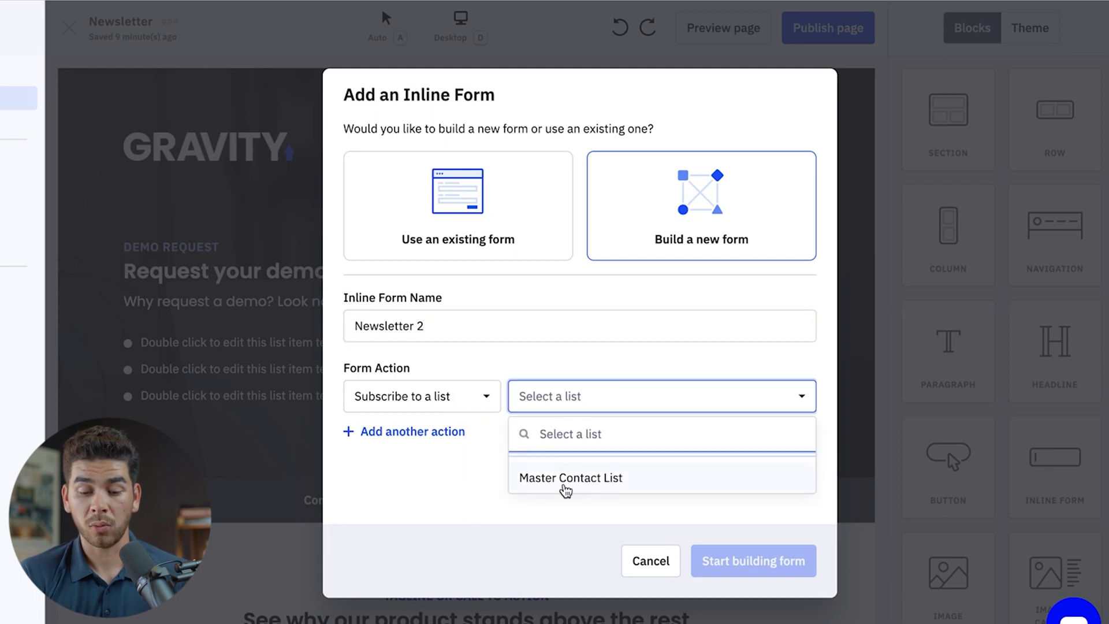
pyautogui.click(565, 489)
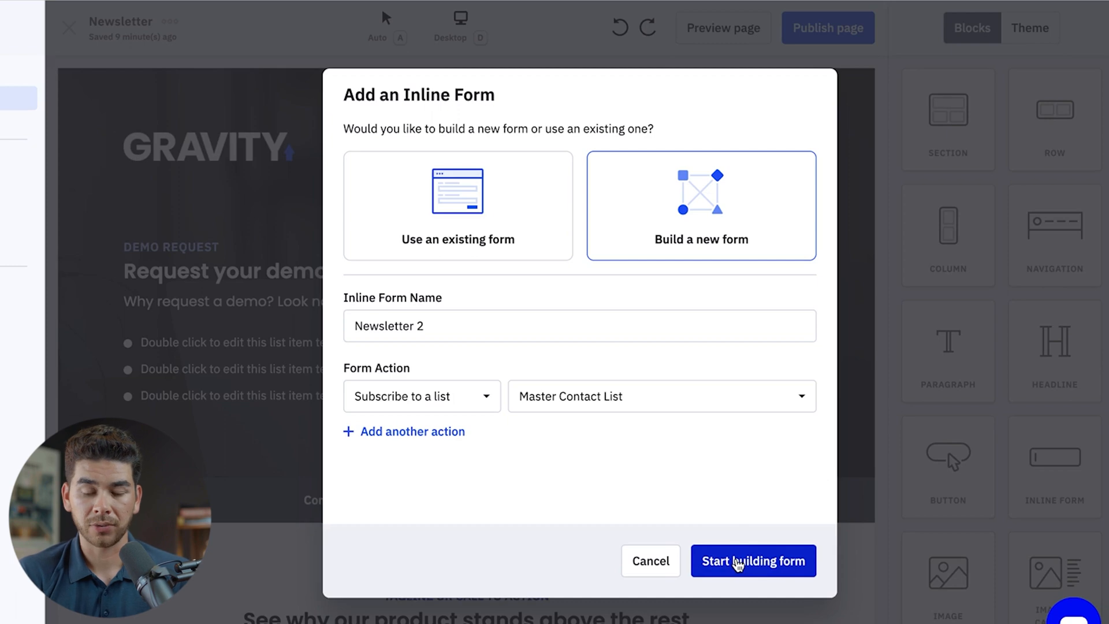
pyautogui.click(737, 564)
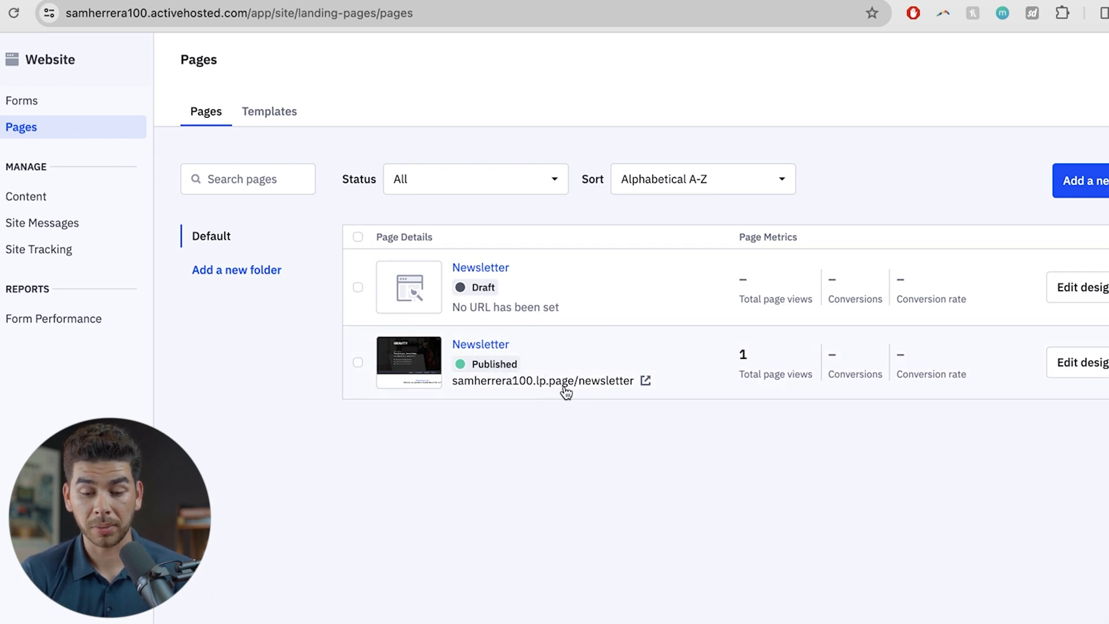
# View the published Newsletter landing page, and open the Newsletter form for editing
pyautogui.click(645, 382)
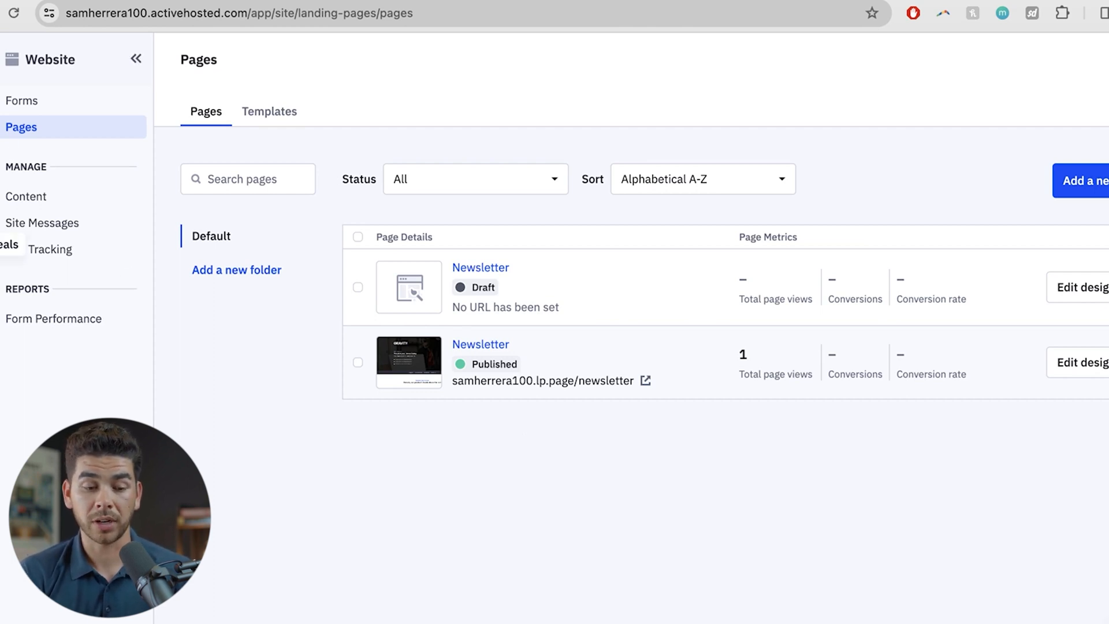
pyautogui.click(22, 100)
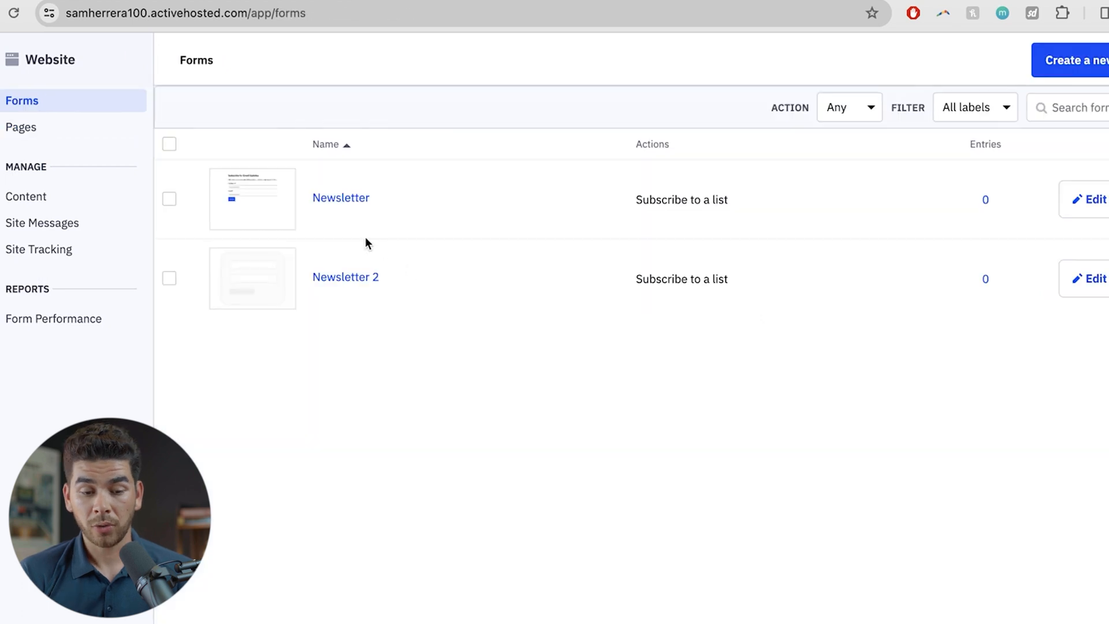
pyautogui.click(358, 202)
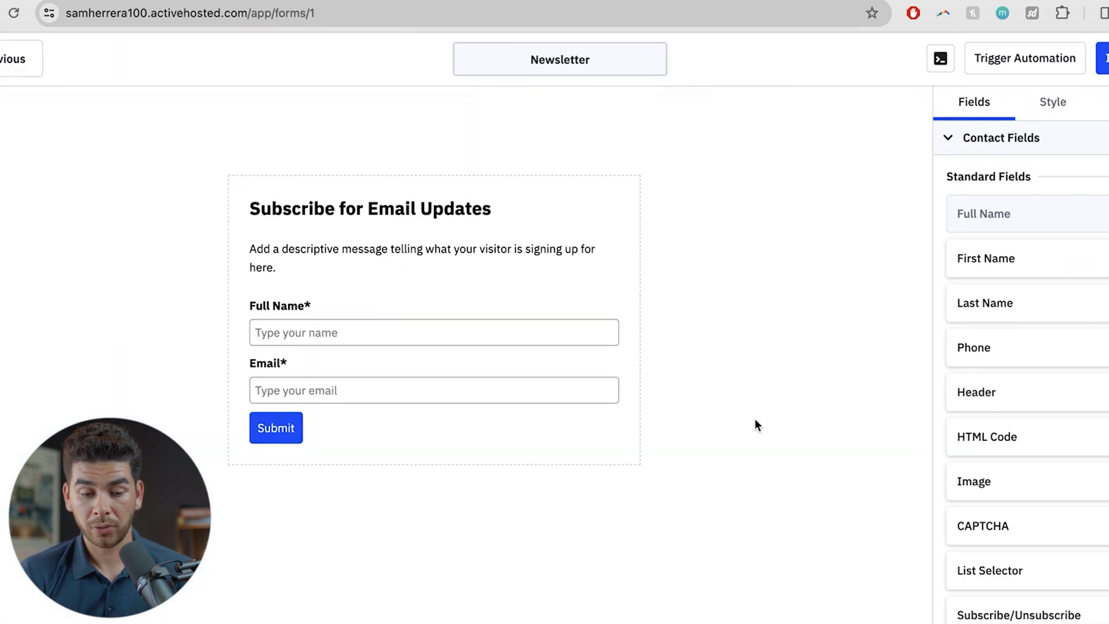
# Set the Newsletter form to open the URL samwalksdogs.com on submit, and save and exit the form
pyautogui.click(1049, 115)
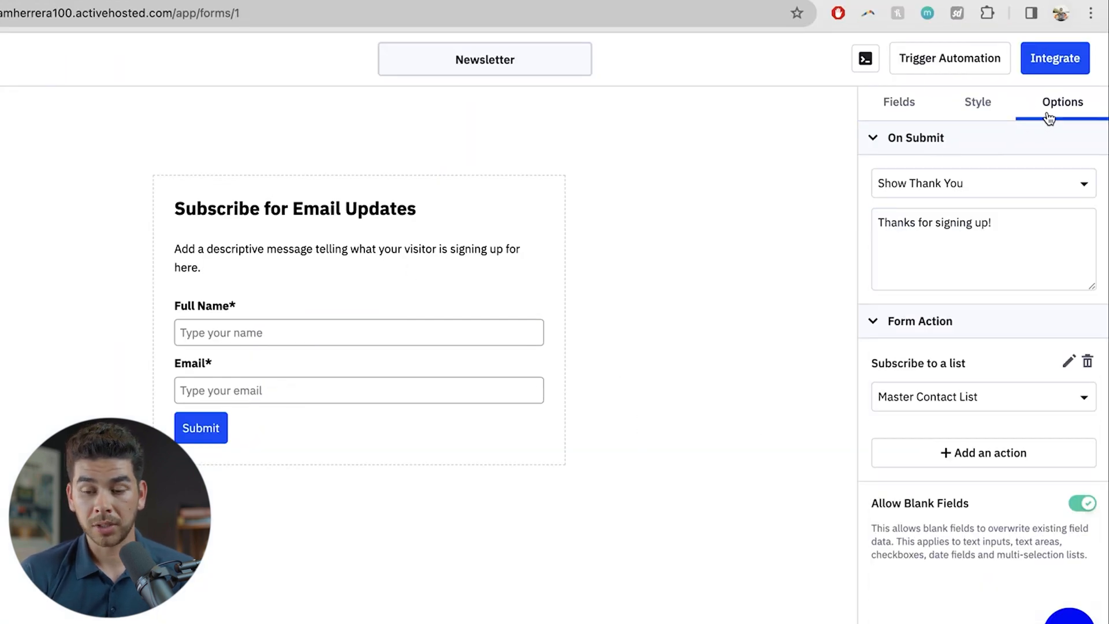
pyautogui.click(965, 182)
pyautogui.click(916, 250)
pyautogui.write('samwalksdogs.com')
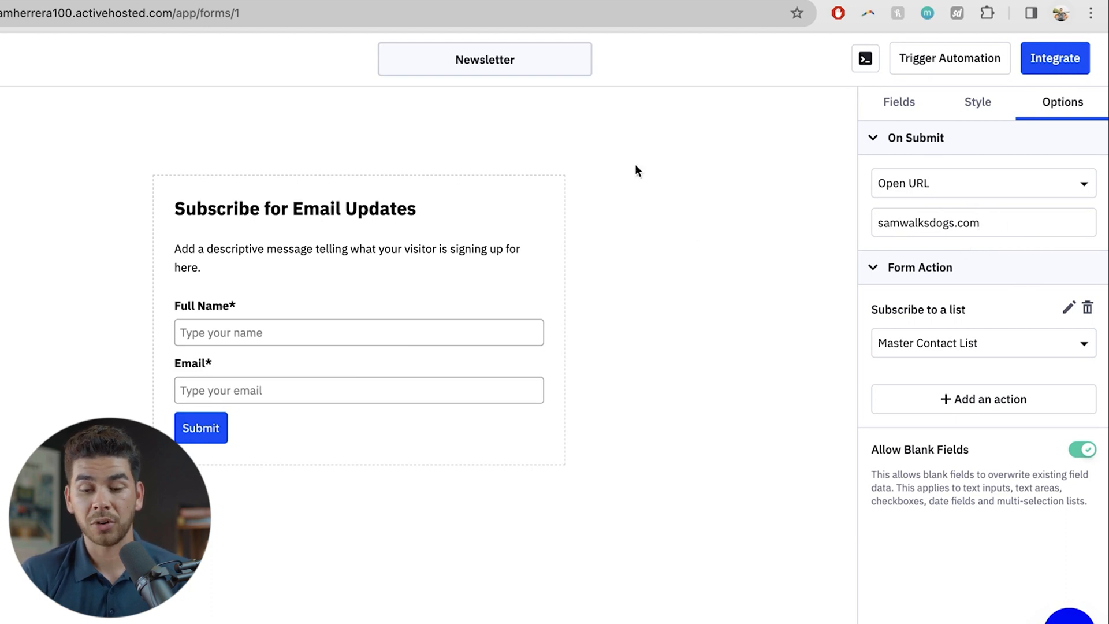
pyautogui.click(1066, 56)
pyautogui.click(1015, 64)
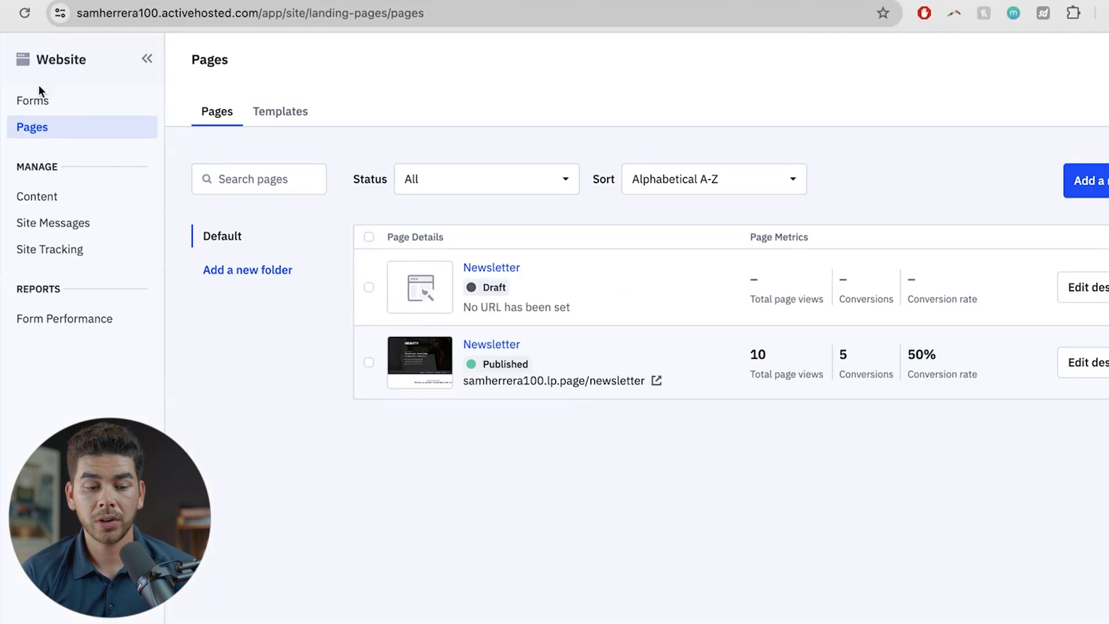
# Open the published Newsletter landing page and submit its signup form with the visitor's full name and email
pyautogui.click(59, 128)
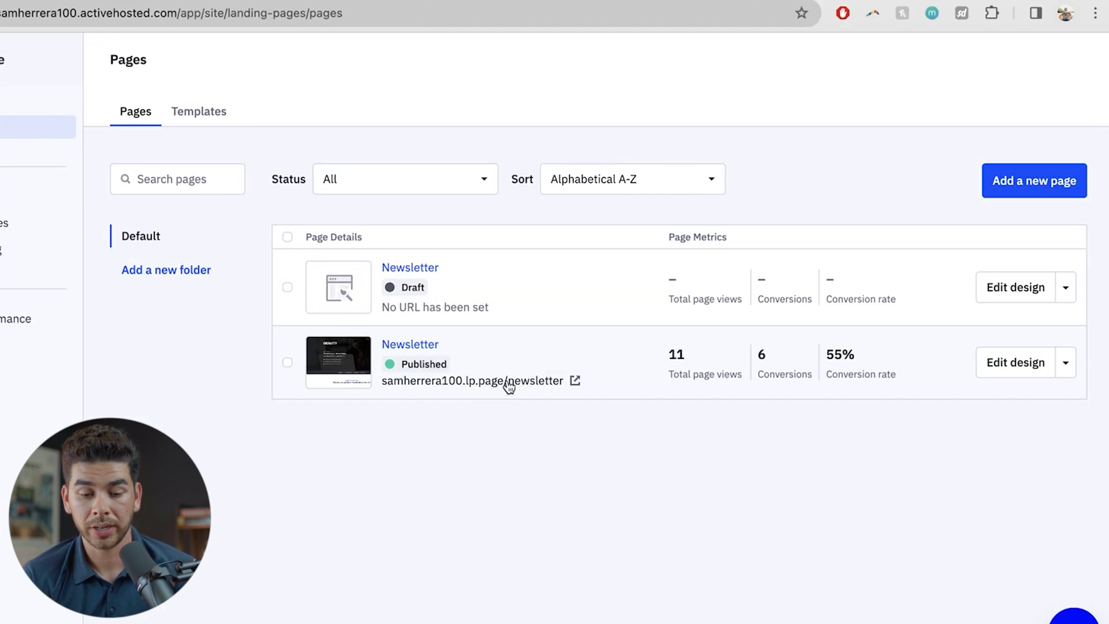
pyautogui.click(557, 381)
pyautogui.click(672, 362)
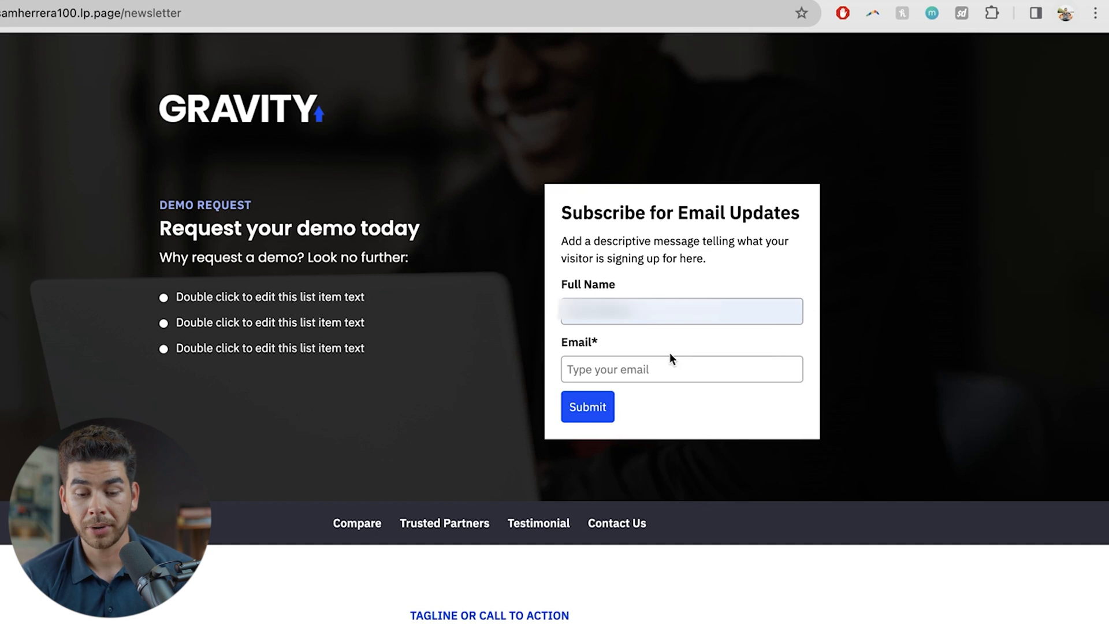
pyautogui.click(693, 404)
pyautogui.click(589, 408)
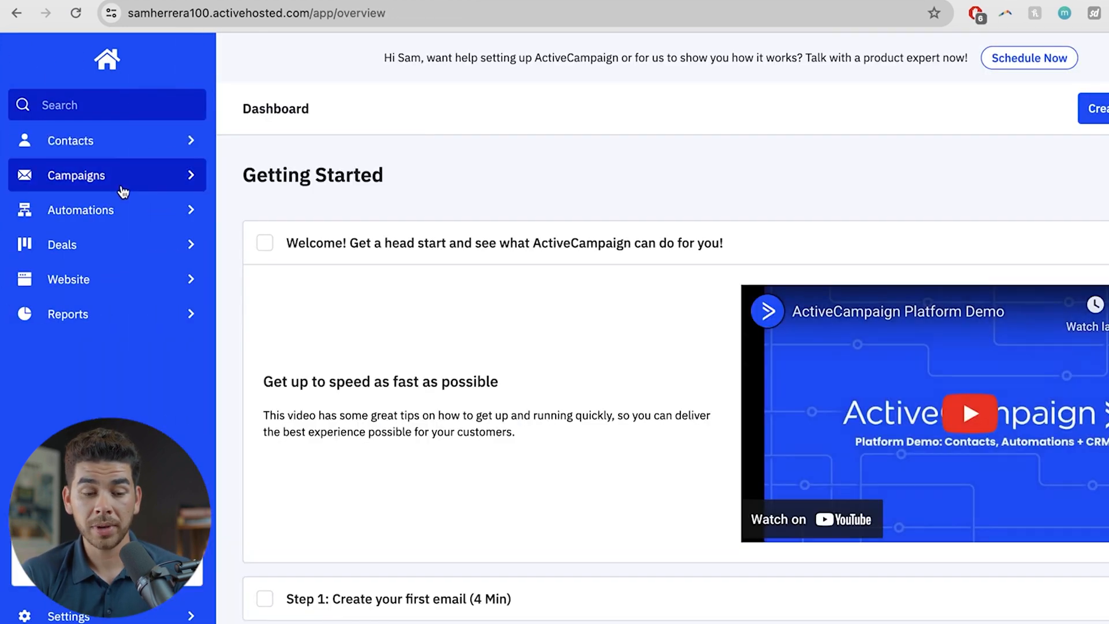
# Create the first email campaign as a Standard type named Newsletter, after reviewing the available campaign types
pyautogui.click(123, 191)
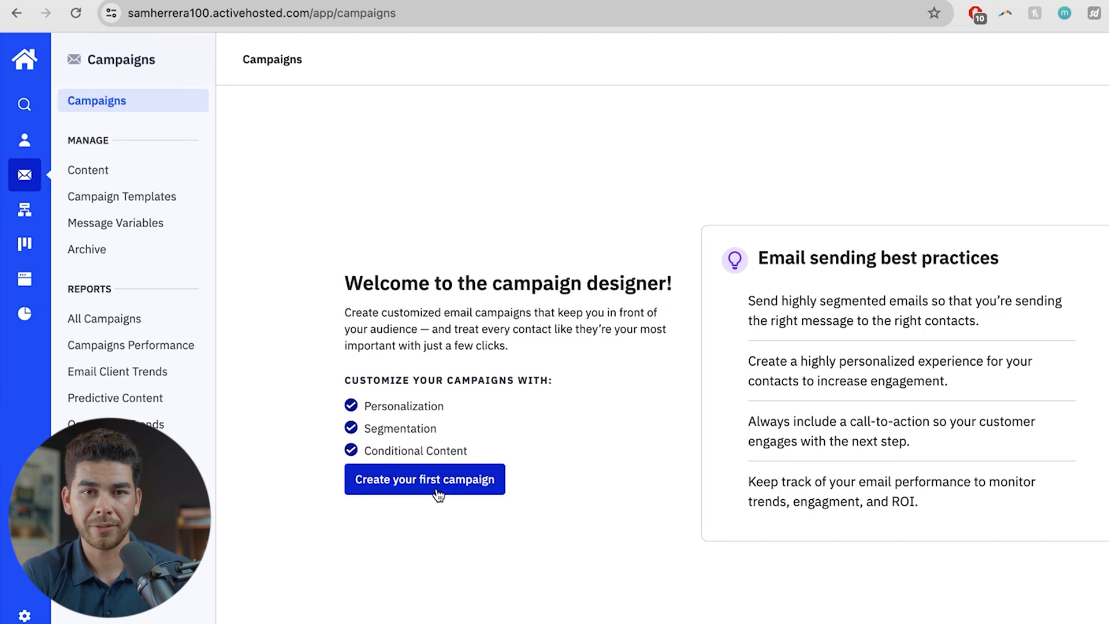
pyautogui.click(438, 495)
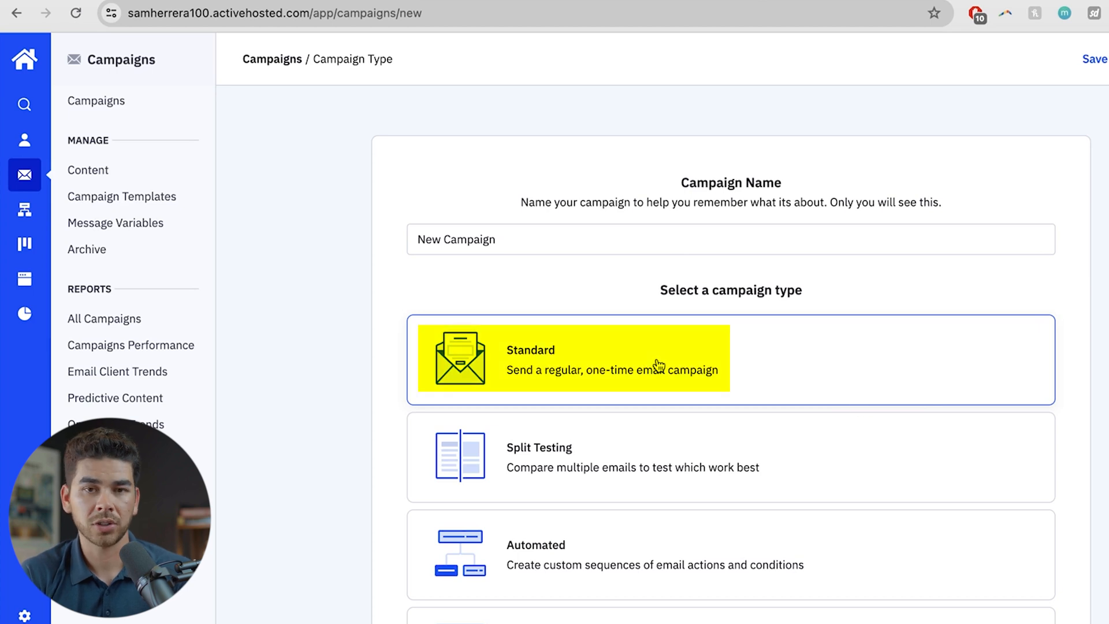
pyautogui.scroll(-3, 658, 366)
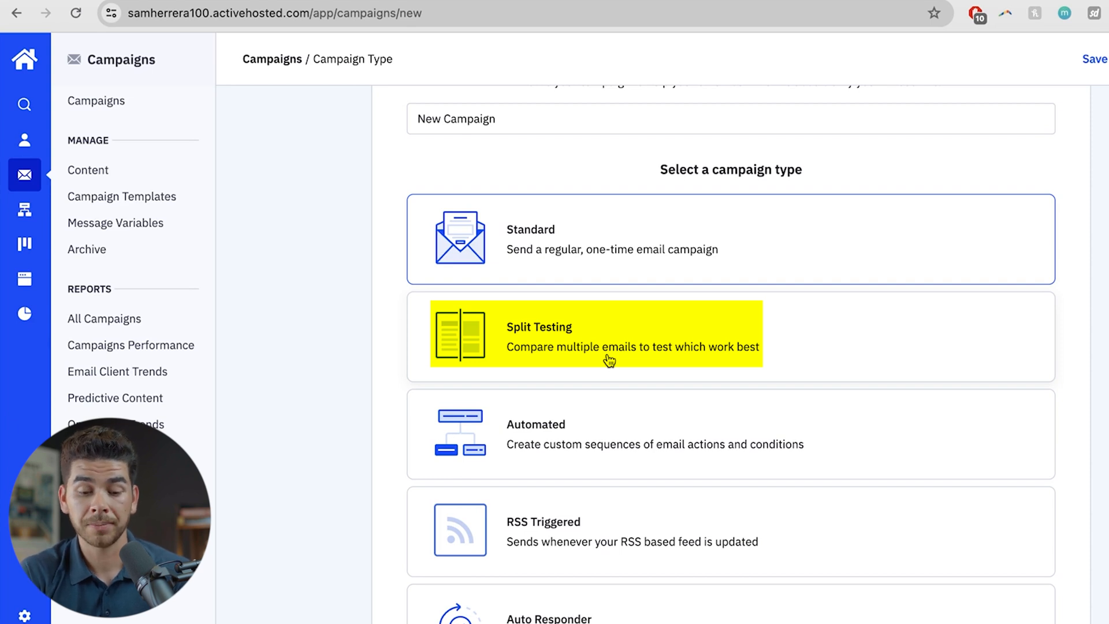
pyautogui.scroll(-2, 609, 361)
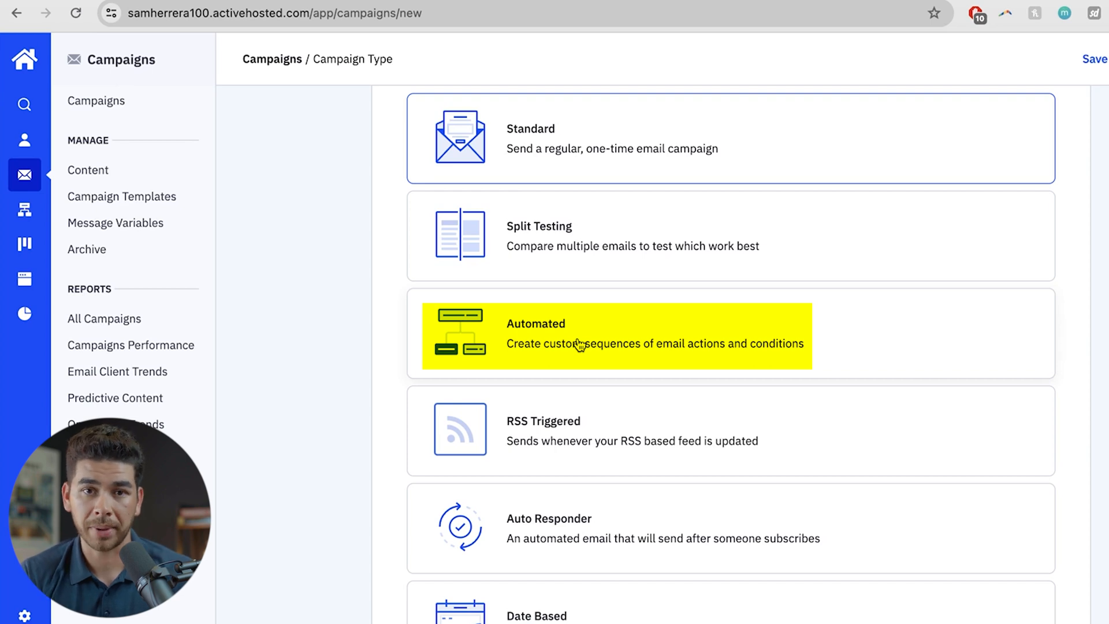
pyautogui.scroll(-1, 580, 345)
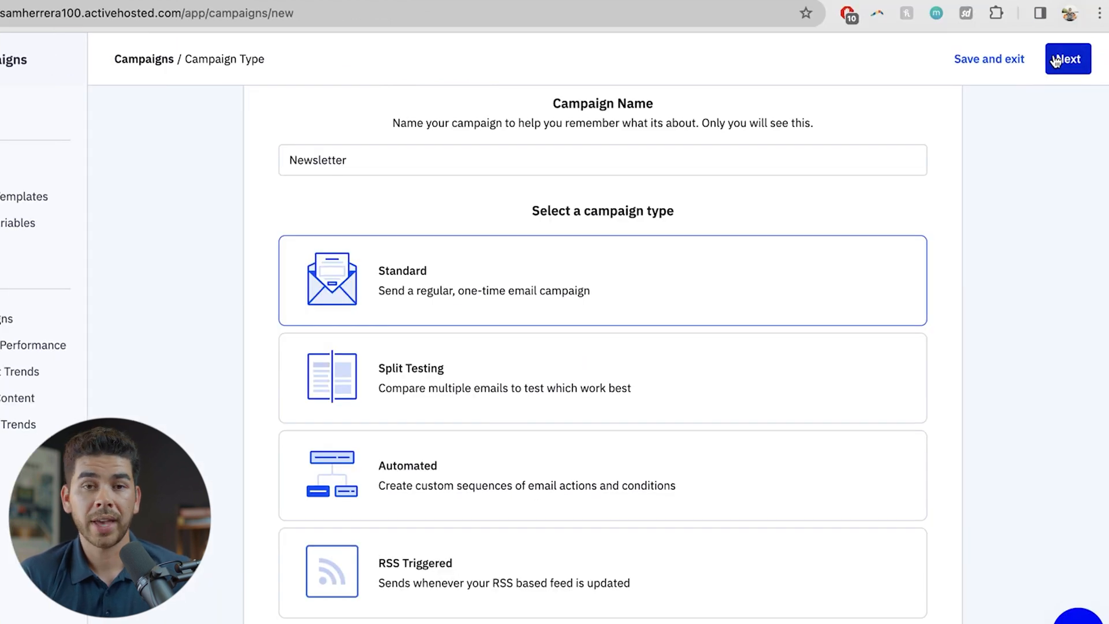
pyautogui.click(1055, 60)
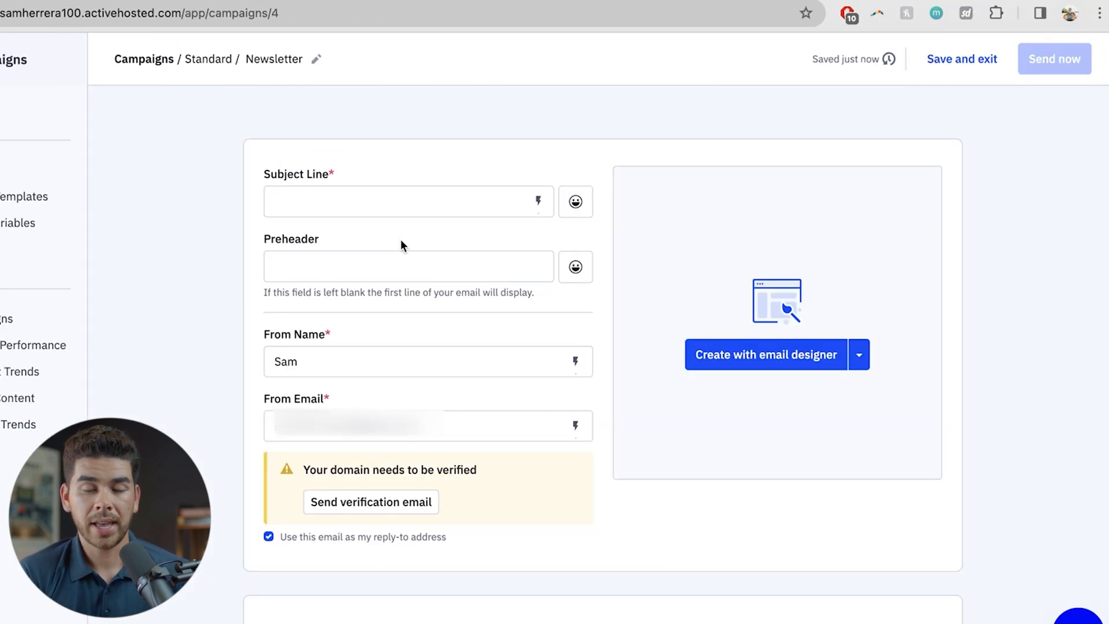
# Set the campaign's subject line to "Best AI Web Builder in 2024" and its preheader to "The best AI Website Builder is..."
pyautogui.click(391, 204)
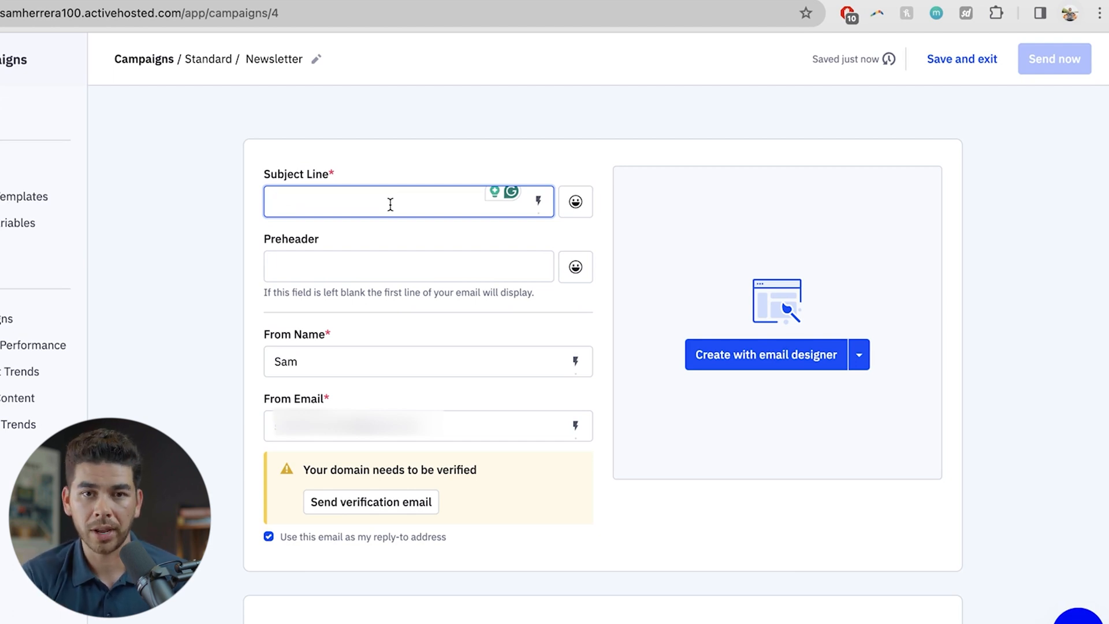
pyautogui.write('Best A')
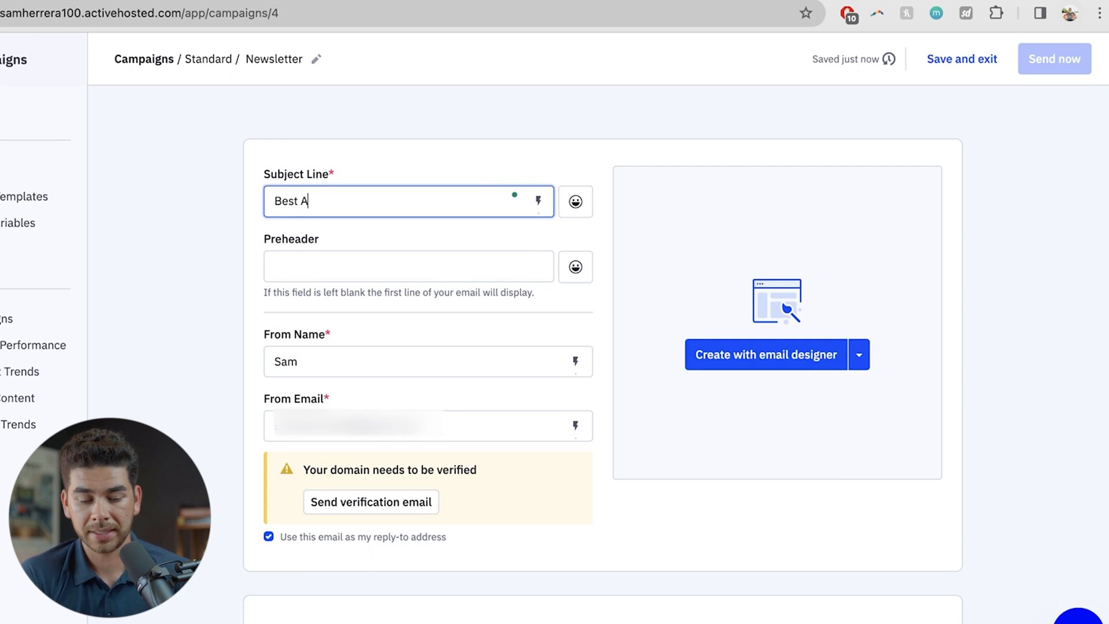
pyautogui.write('I Web B')
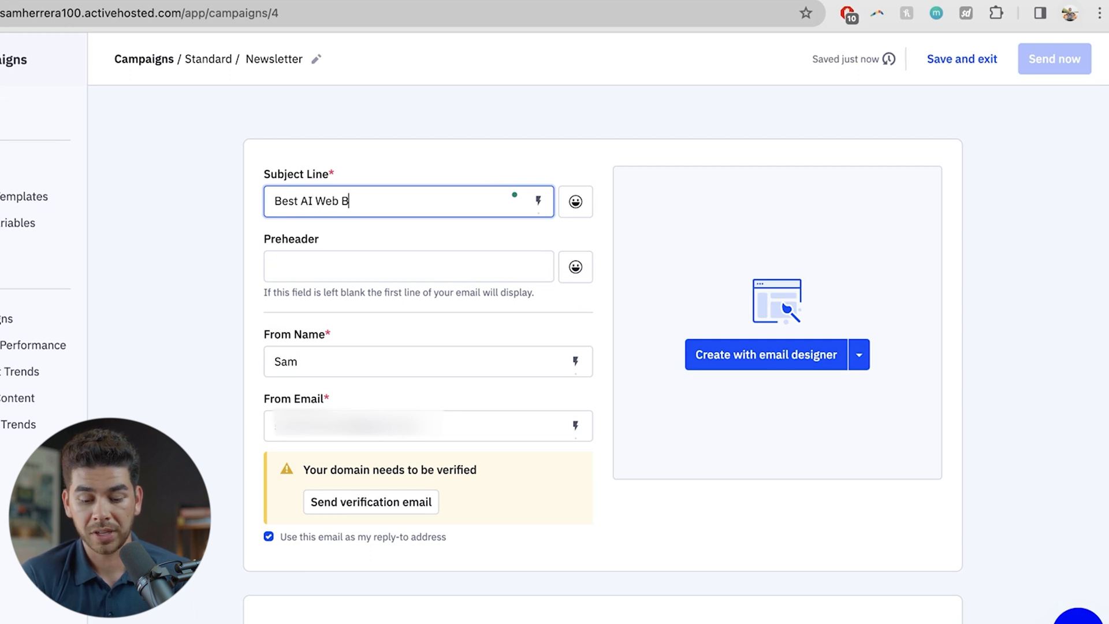
pyautogui.write('uilder in 2024')
pyautogui.press('Tab')
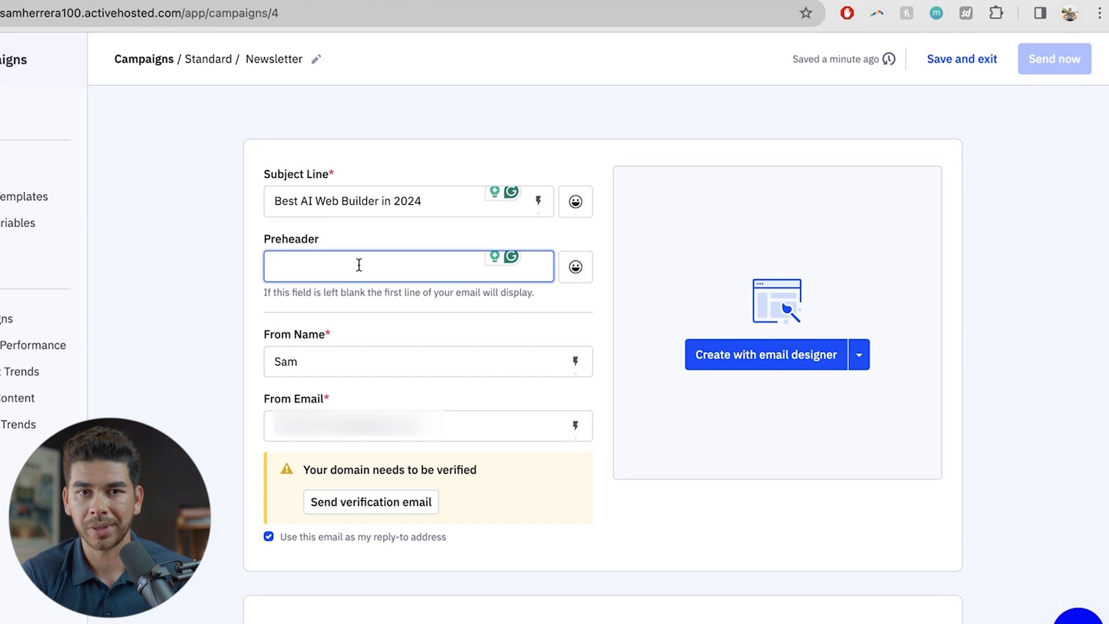
pyautogui.write('The best AI Website Builder is')
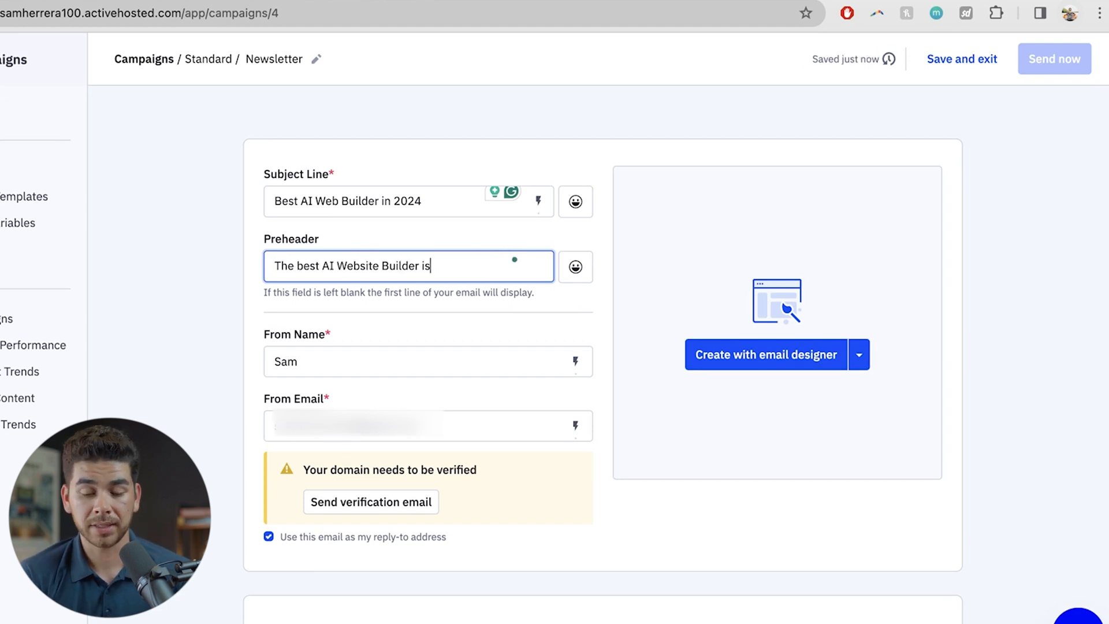
pyautogui.write('...')
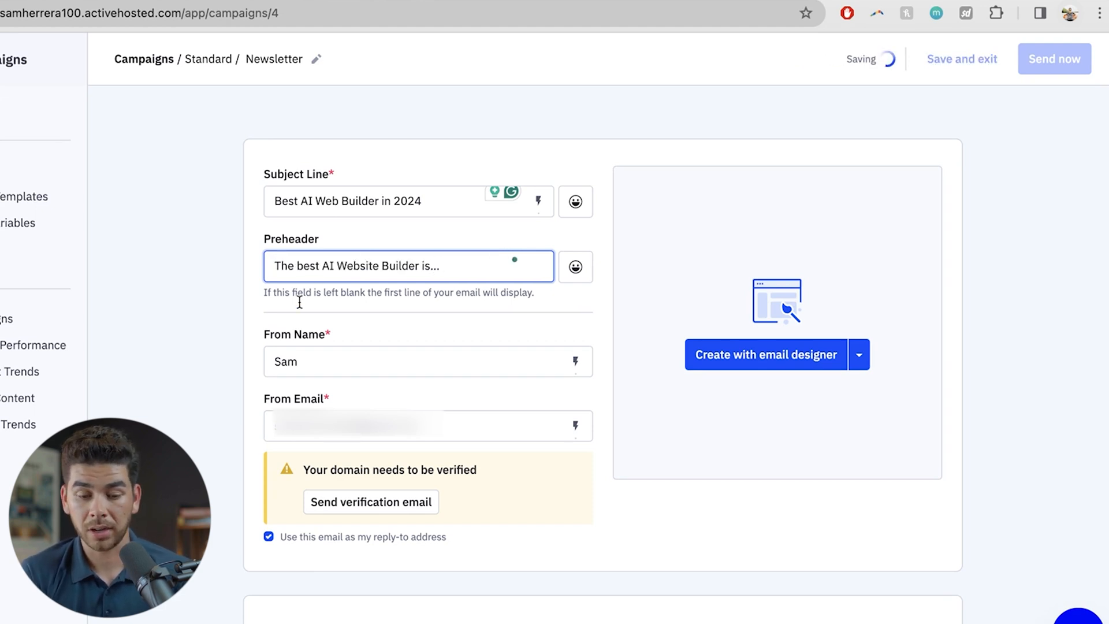
# Set the campaign's From Name to Startupwise and send the verification email for the sender domain
pyautogui.scroll(-2, 363, 234)
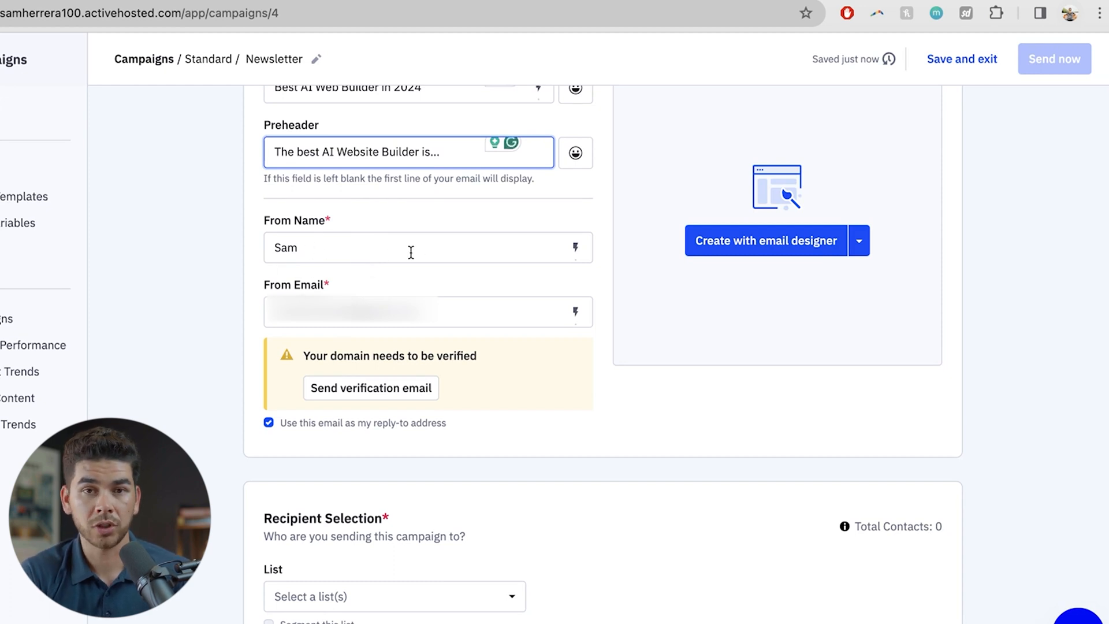
pyautogui.click(386, 250)
pyautogui.doubleClick(386, 250)
pyautogui.write('Startupwise')
pyautogui.scroll(-1, 371, 300)
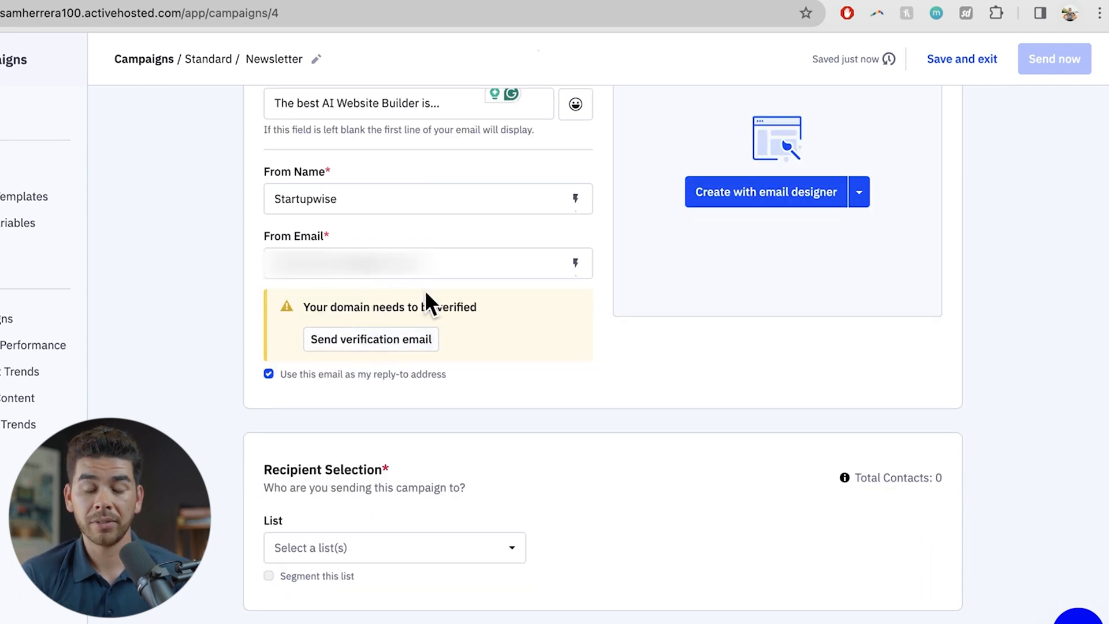
pyautogui.click(383, 346)
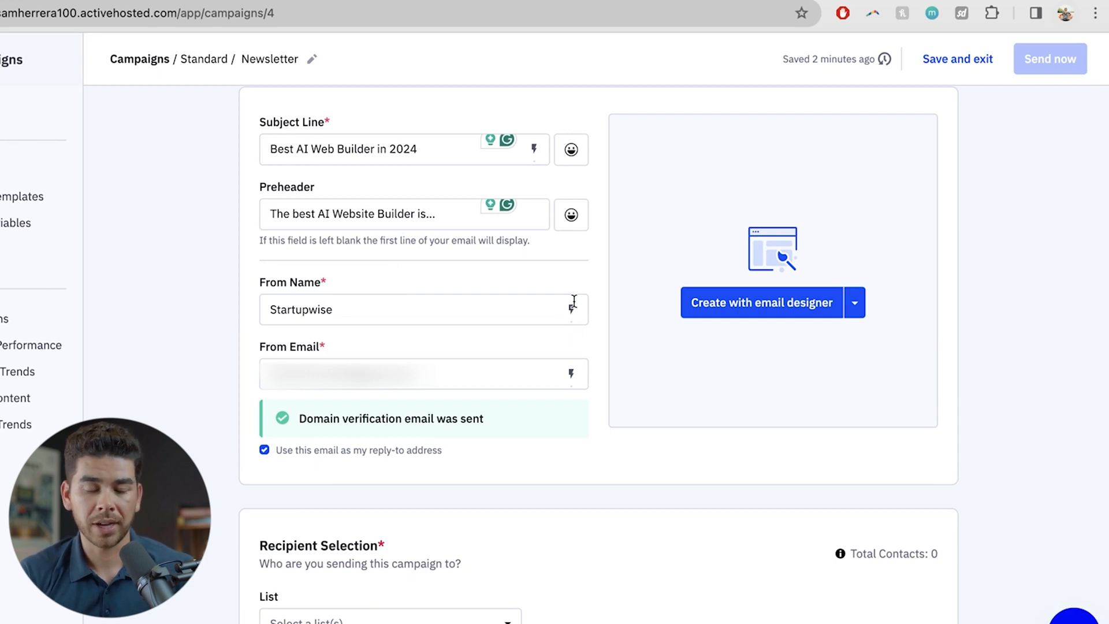
# Choose the Master Contact List as the campaign's recipient list
pyautogui.scroll(-5, 436, 347)
pyautogui.click(437, 348)
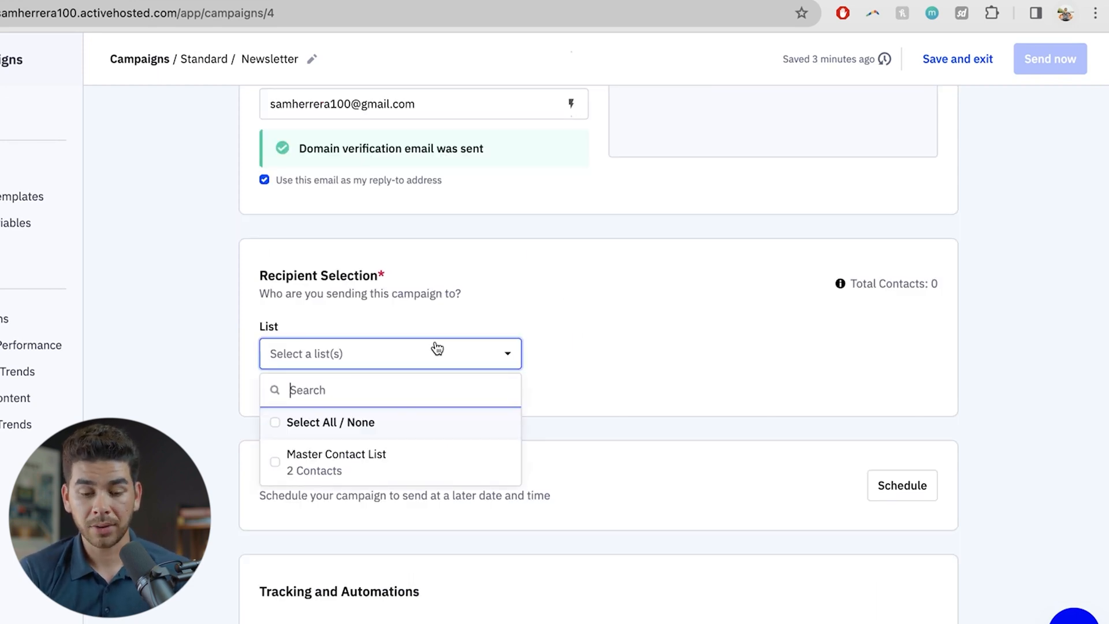
pyautogui.click(407, 458)
# Open the campaign's optional delivery schedule, review the remaining settings, and save and exit the campaign
pyautogui.scroll(-3, 593, 383)
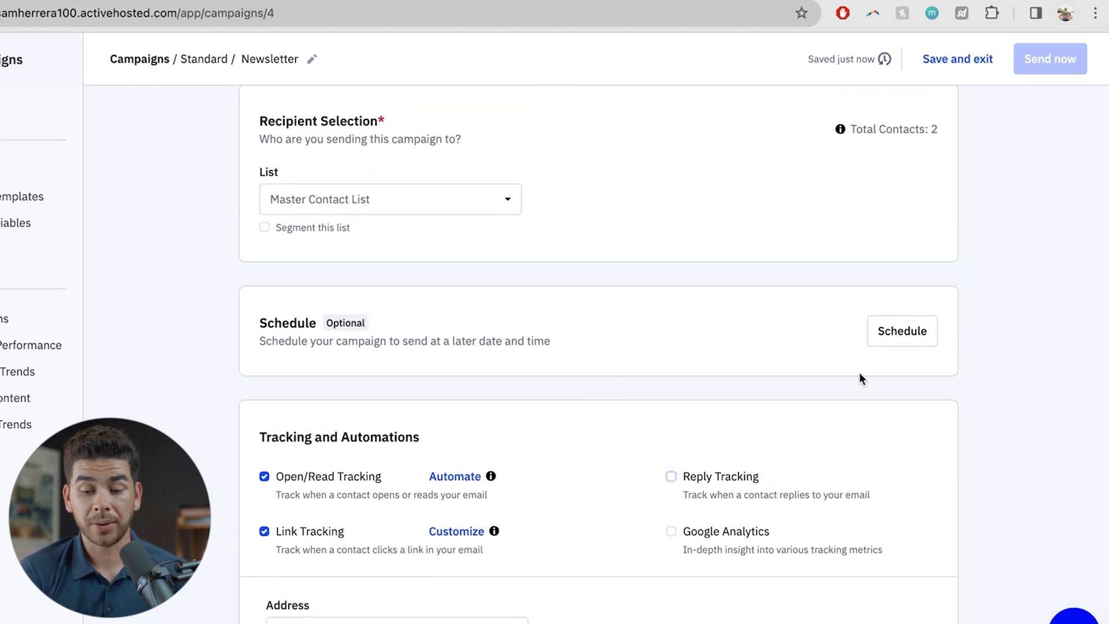
pyautogui.click(892, 340)
pyautogui.scroll(-1, 658, 395)
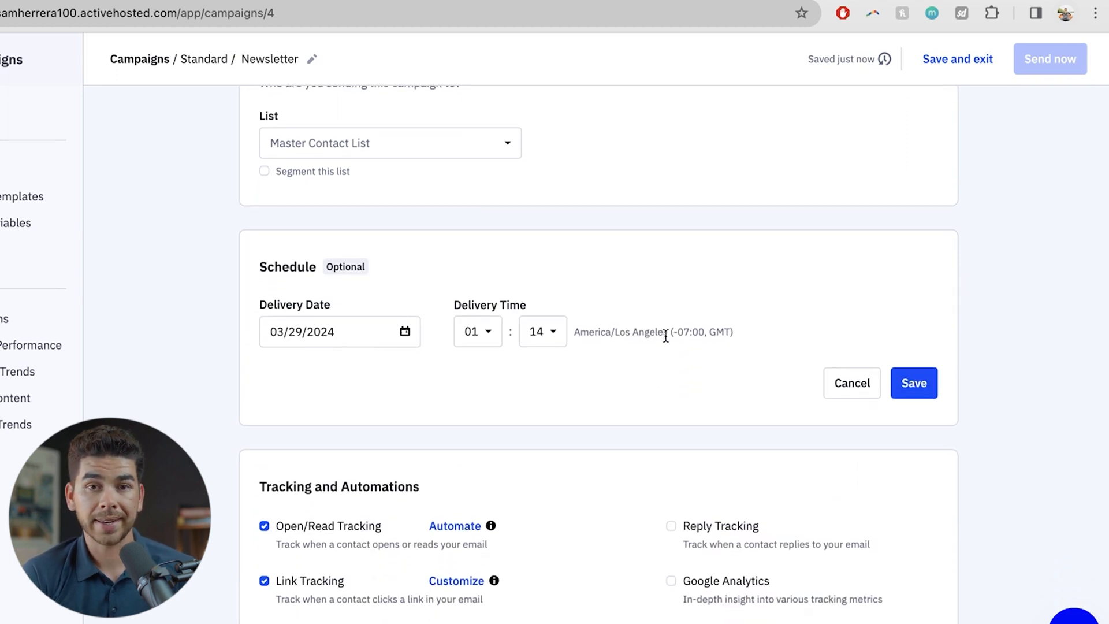
pyautogui.scroll(-3, 455, 314)
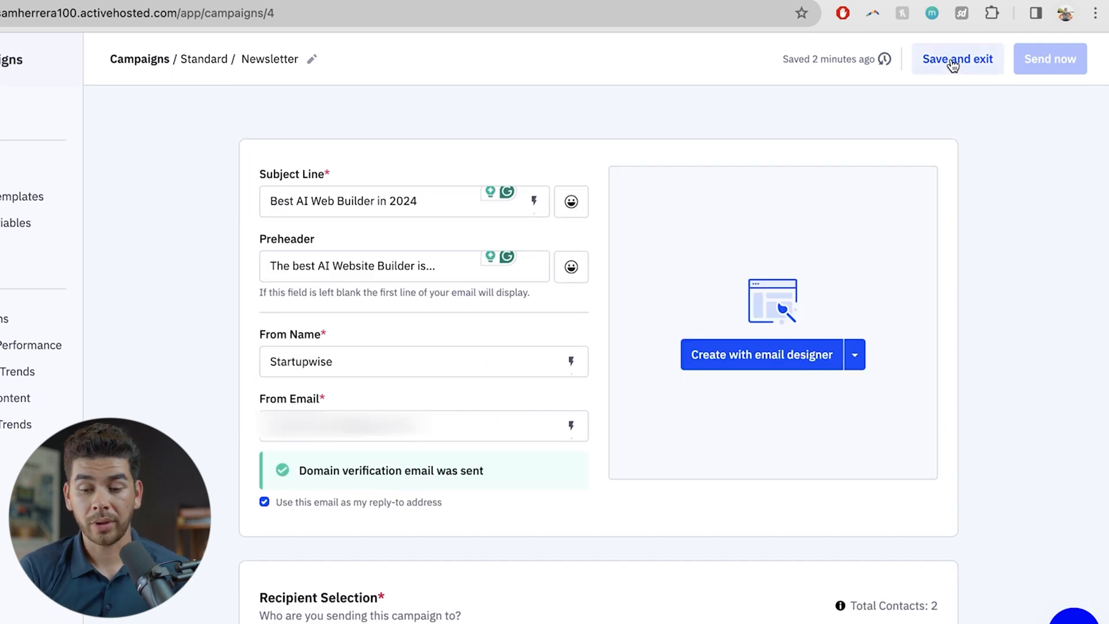
pyautogui.click(951, 63)
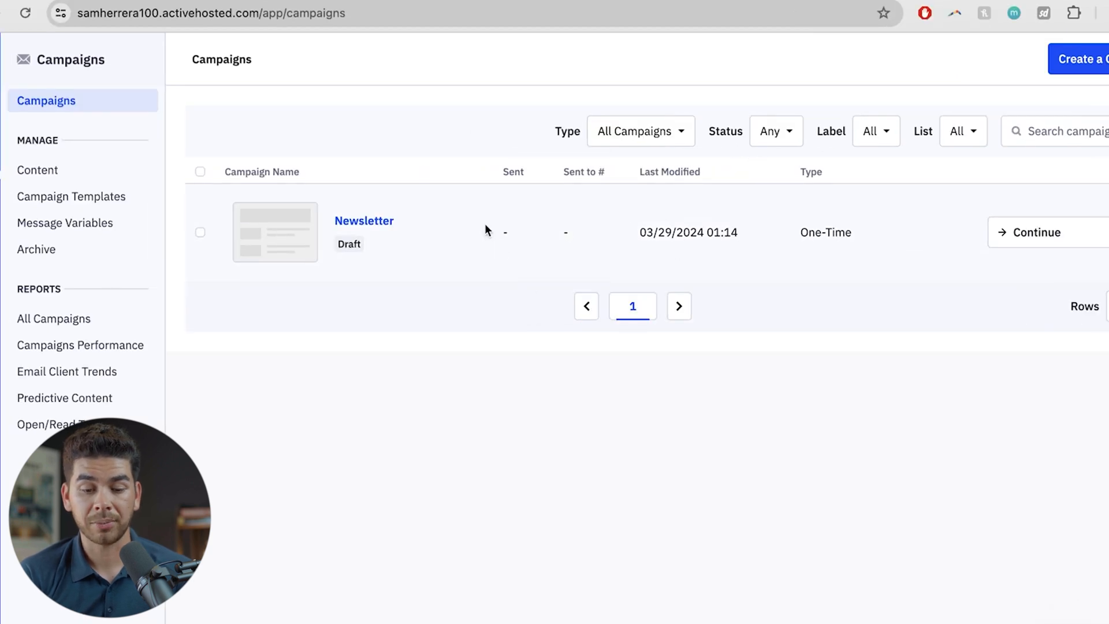
# Create a campaign template with the Email Designer, based on the Weekly Newsletter basic template
pyautogui.click(92, 202)
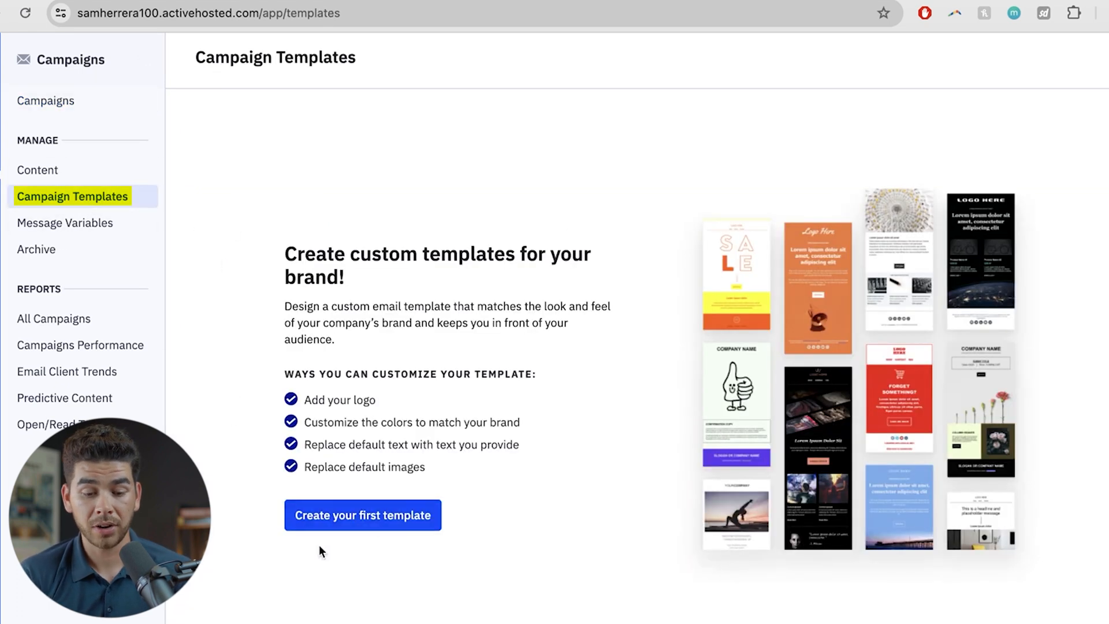
pyautogui.click(376, 521)
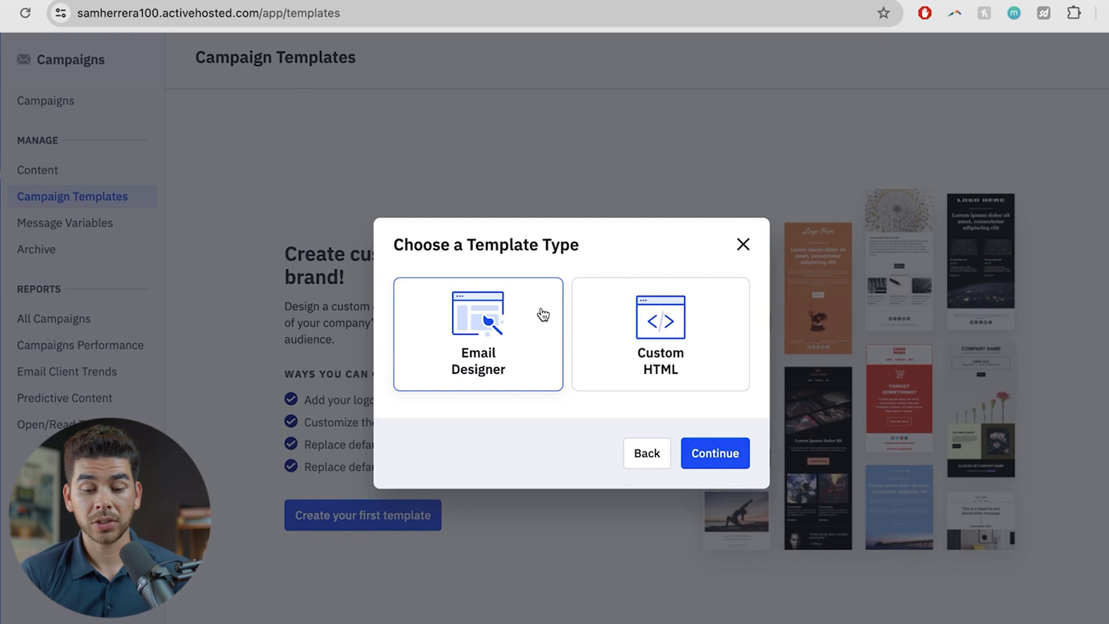
pyautogui.click(716, 462)
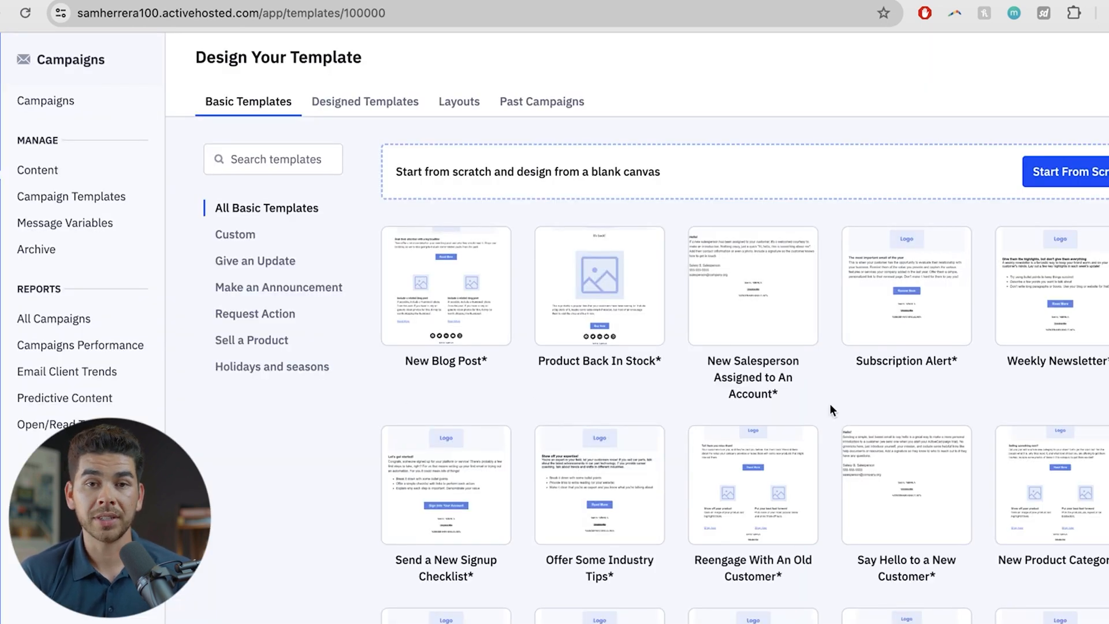
pyautogui.scroll(-2, 936, 465)
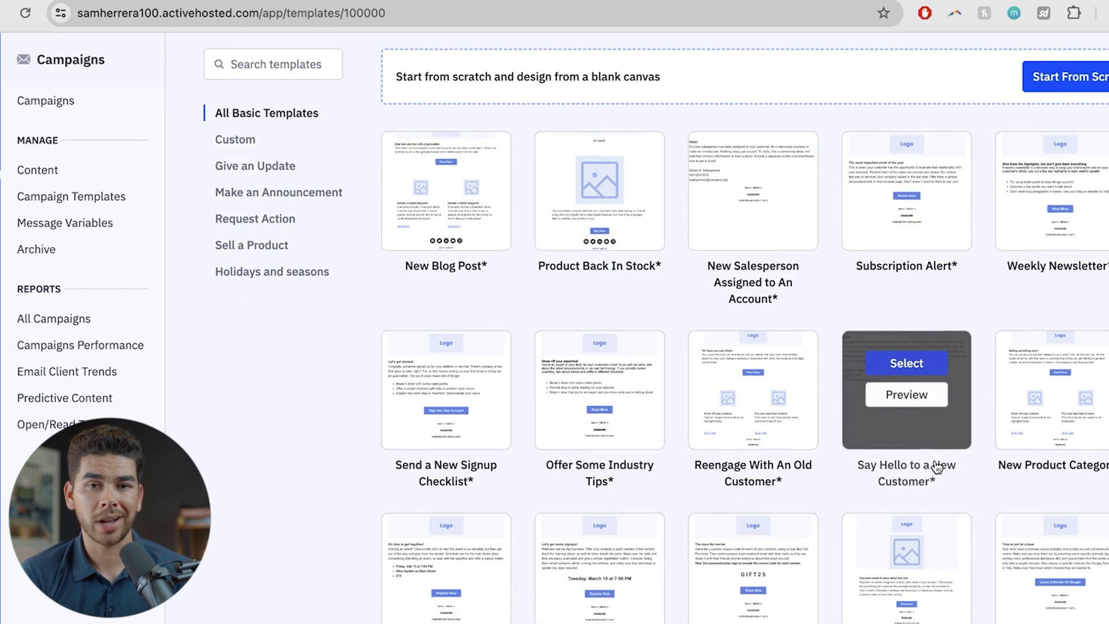
pyautogui.scroll(-7, 937, 466)
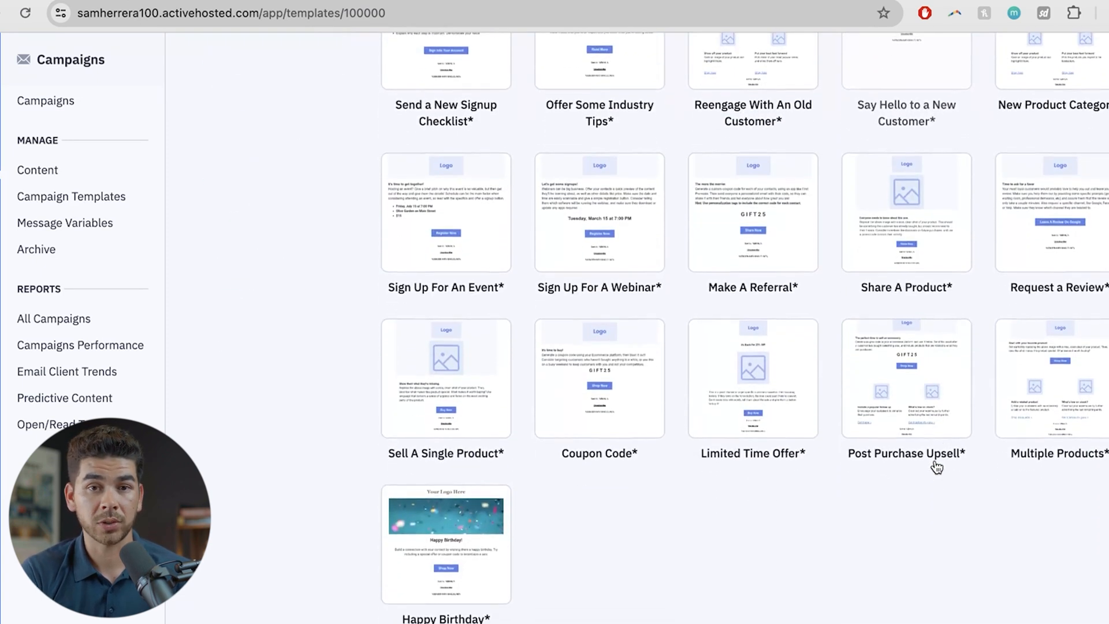
pyautogui.scroll(9, 937, 467)
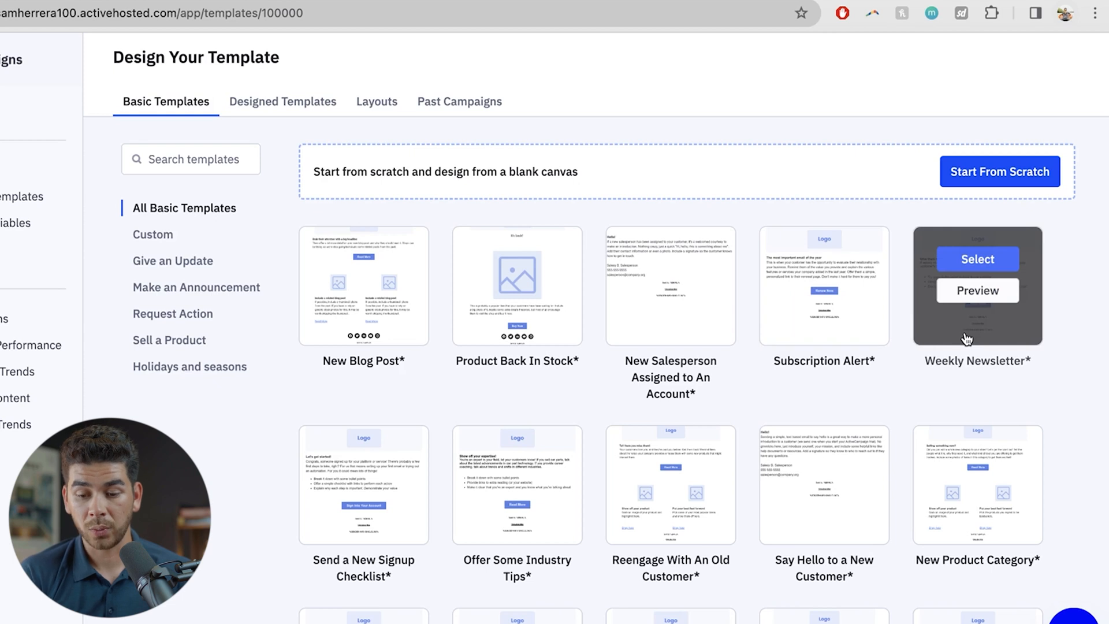
pyautogui.click(994, 261)
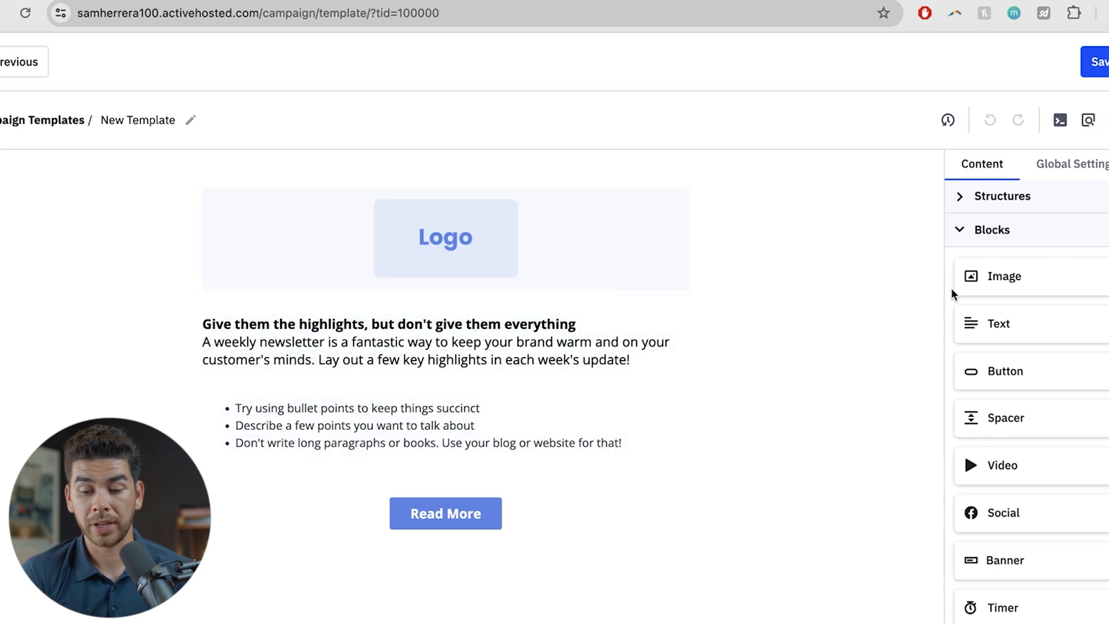
# Change the template's headline to "Best dog", then save the Template Settings and exit to the campaign templates
pyautogui.scroll(-2, 815, 352)
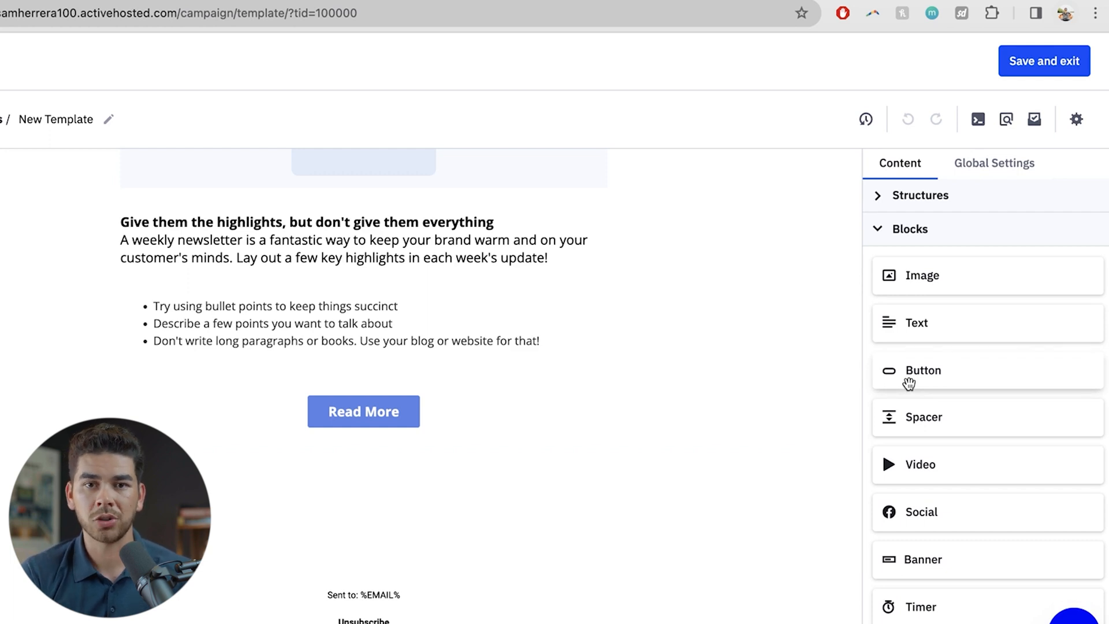
pyautogui.click(1048, 61)
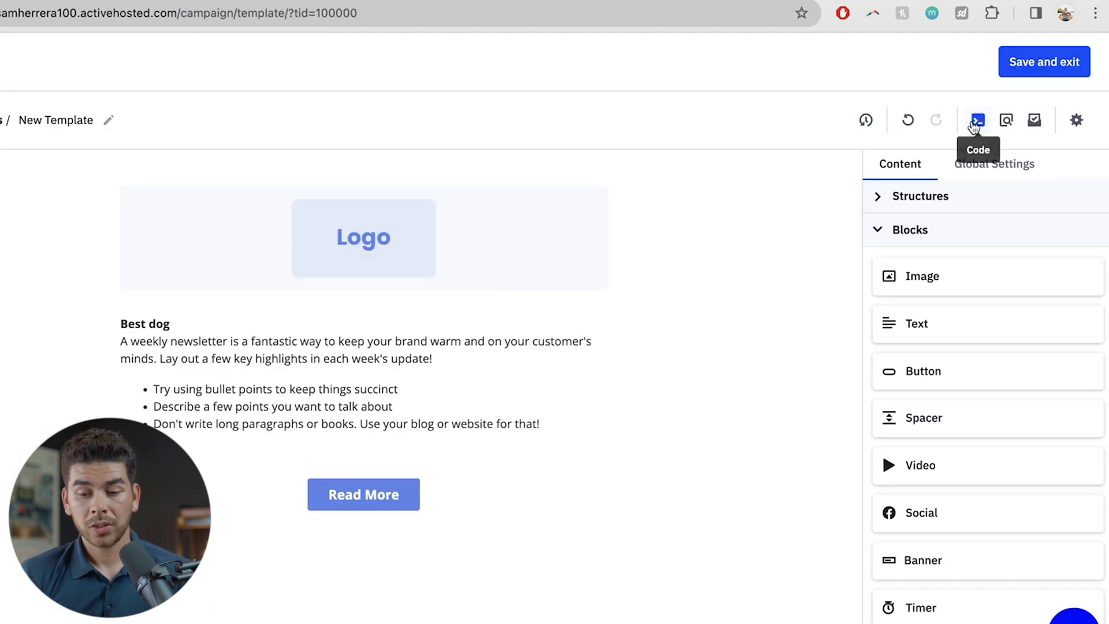
pyautogui.click(1076, 119)
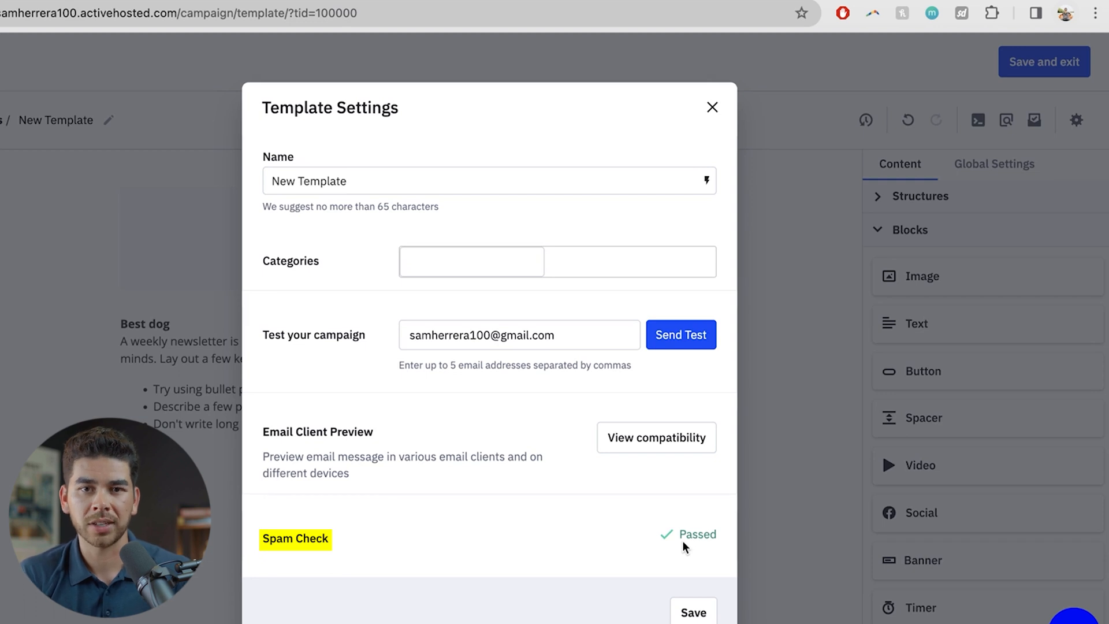
pyautogui.click(677, 605)
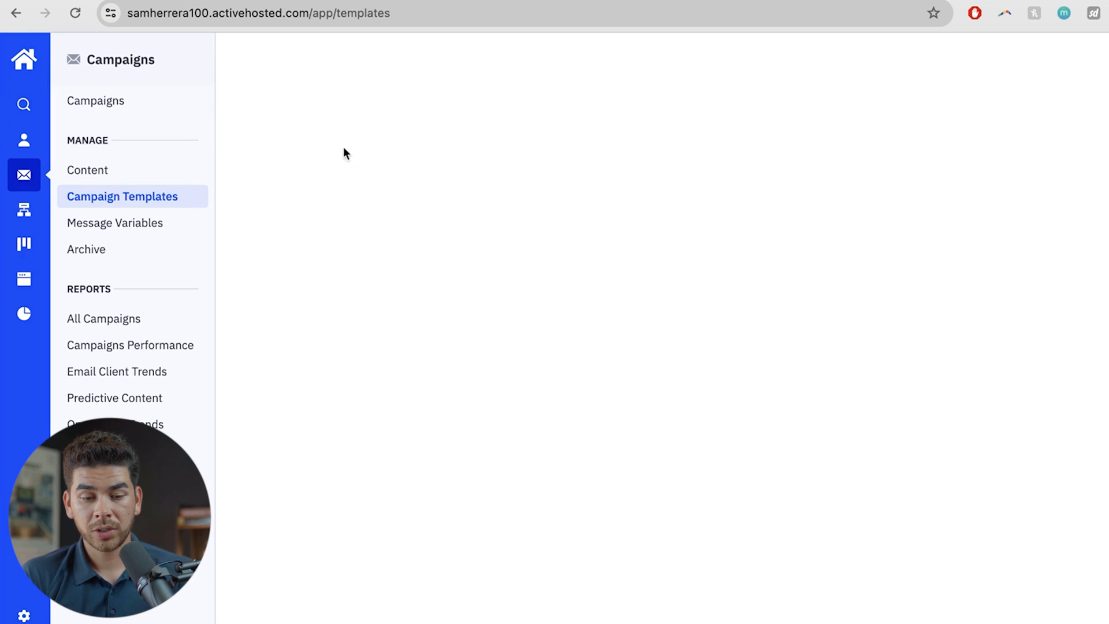
pyautogui.moveTo(460, 233)
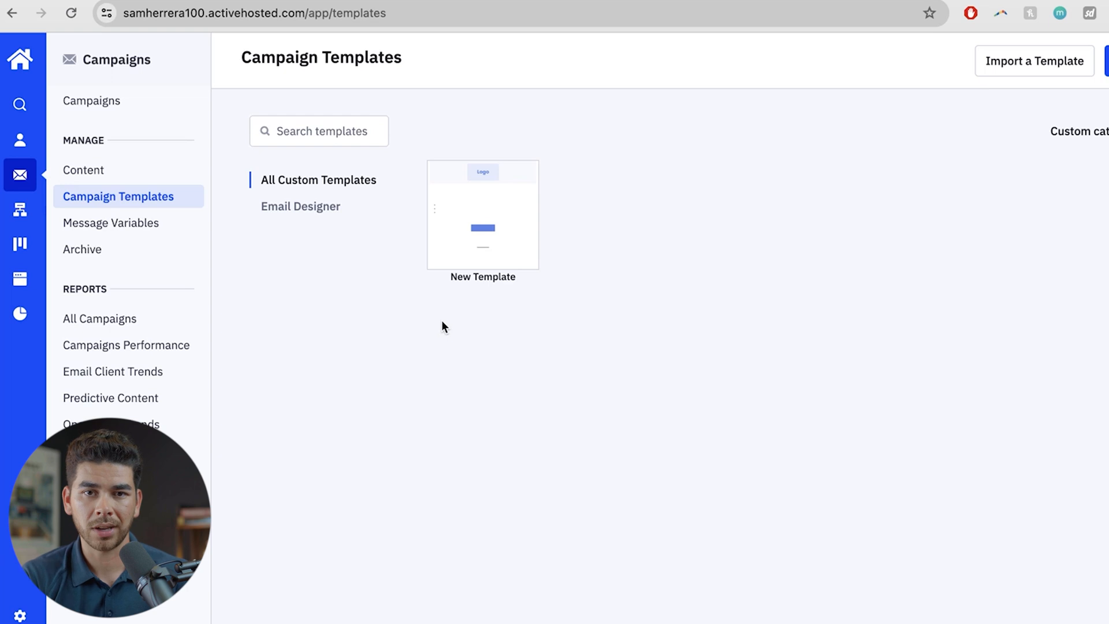
# Open the interactive automation example and examine its flow from the form trigger through the Yes branch of the Welcome Email condition
pyautogui.click(20, 214)
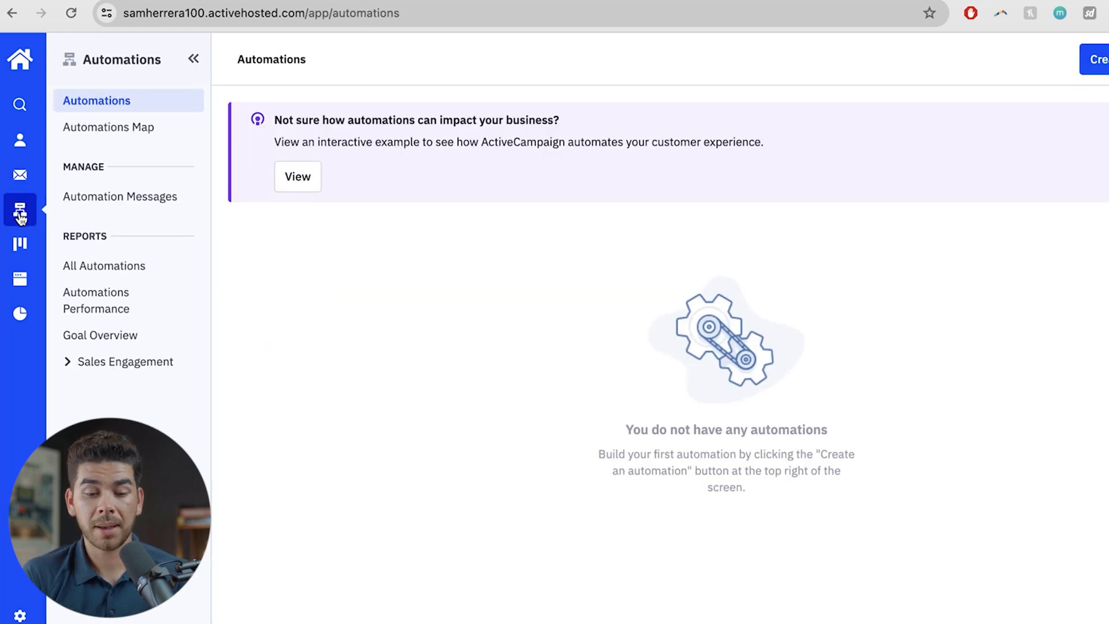
pyautogui.click(298, 177)
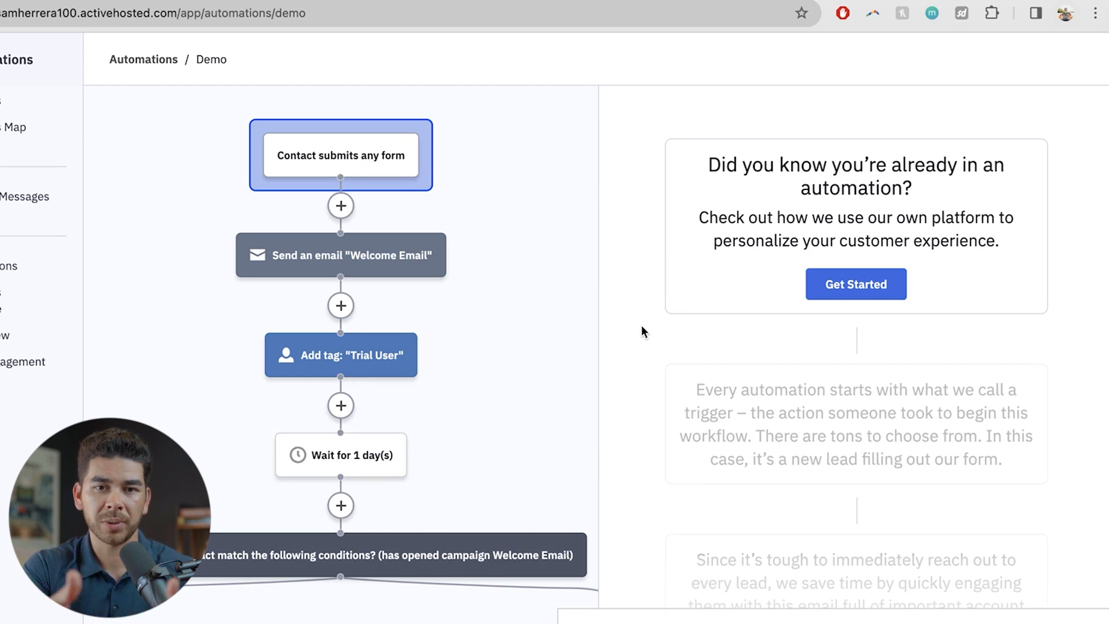
pyautogui.scroll(-2, 642, 326)
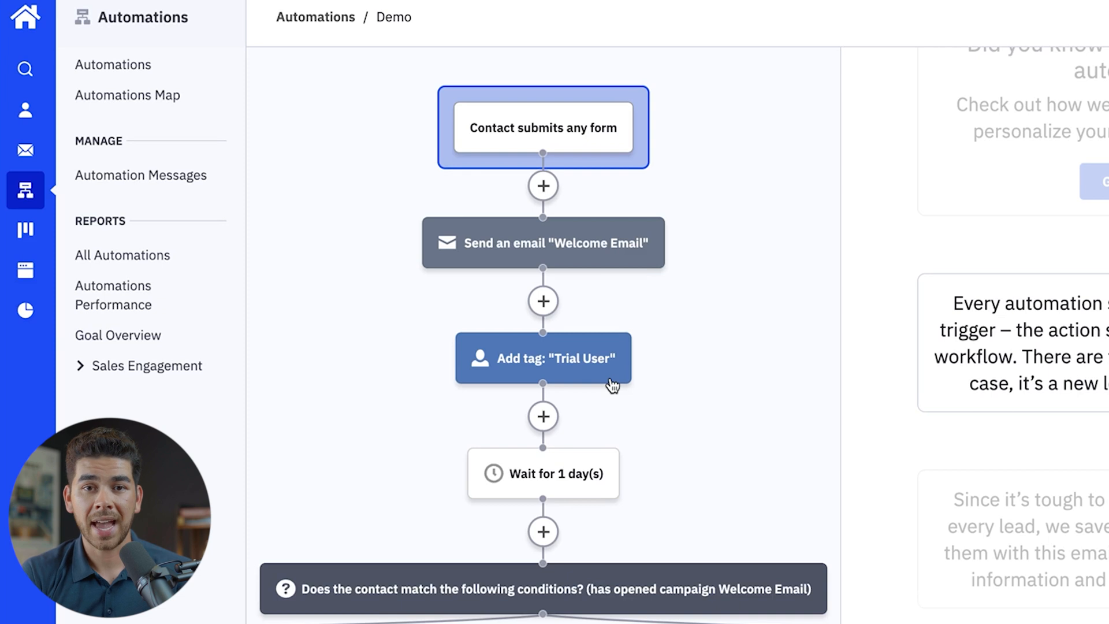
pyautogui.scroll(-1, 455, 509)
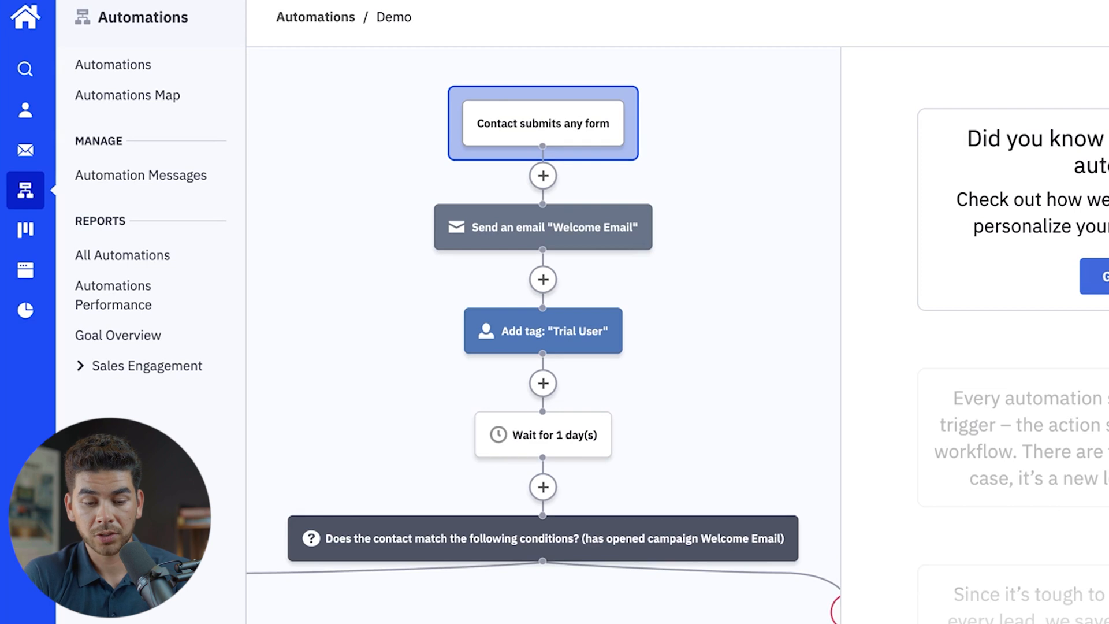
pyautogui.scroll(-1, 543, 335)
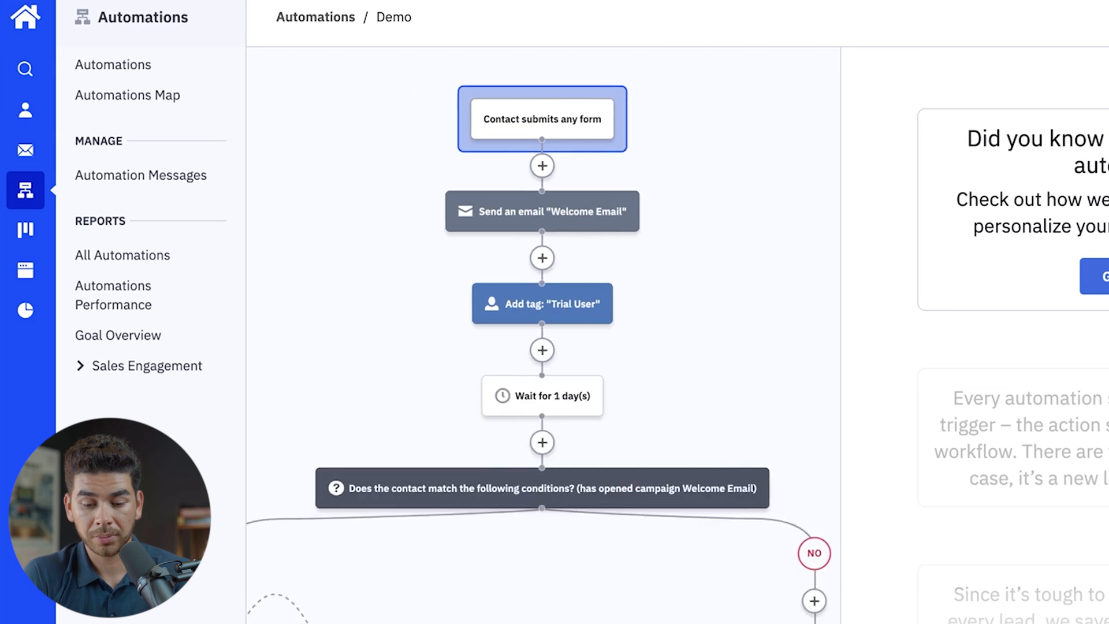
pyautogui.scroll(-1, 543, 334)
pyautogui.hscroll(-1, 543, 335)
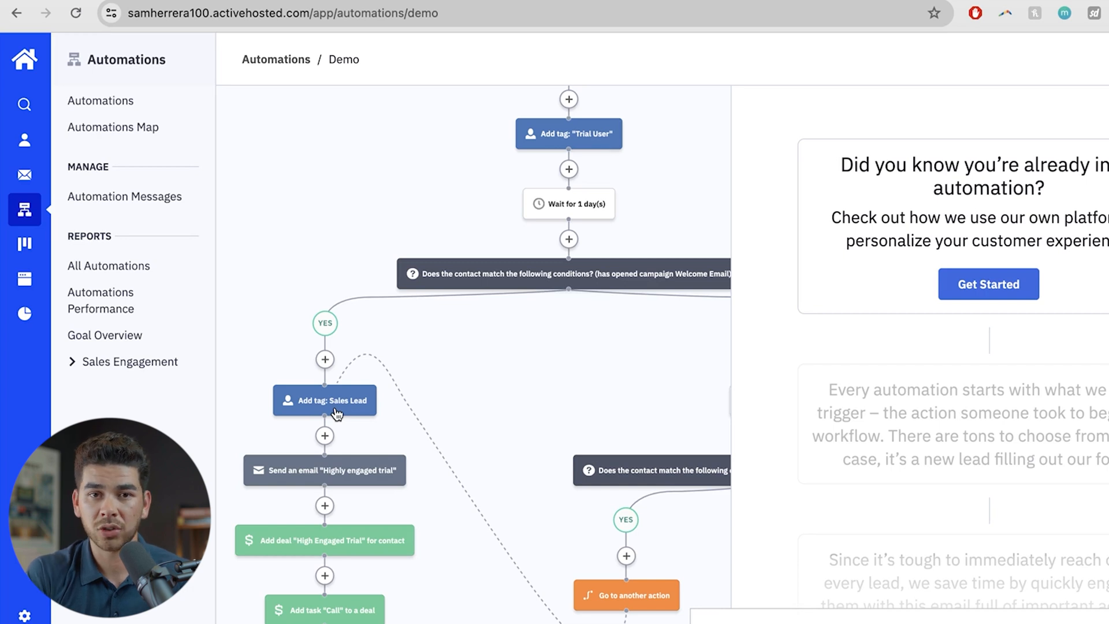
pyautogui.scroll(-2, 336, 413)
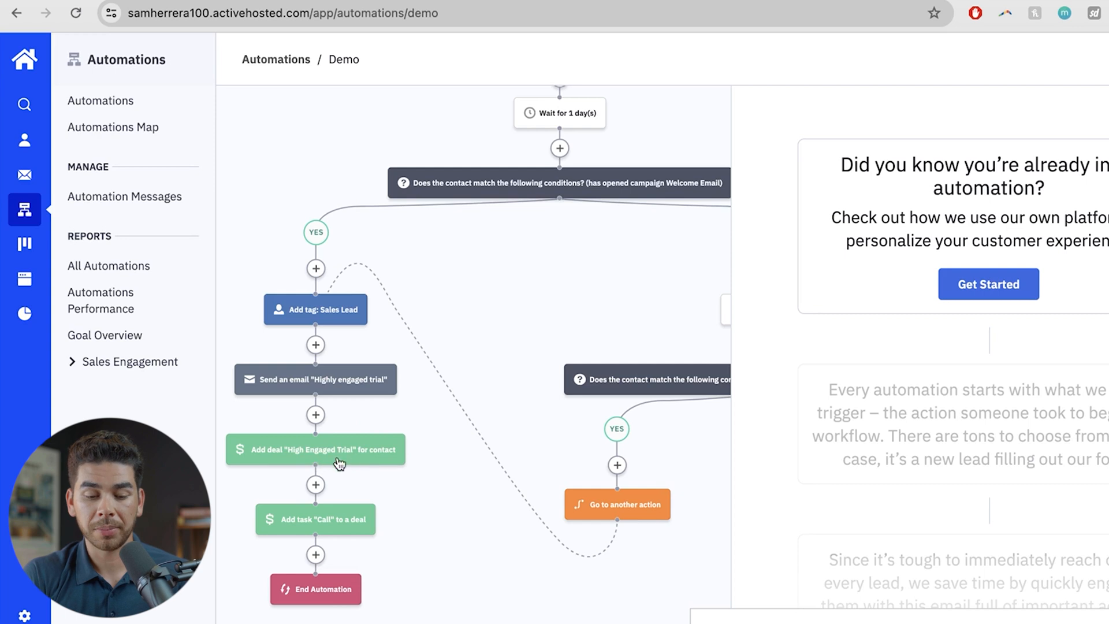
pyautogui.scroll(-1, 335, 469)
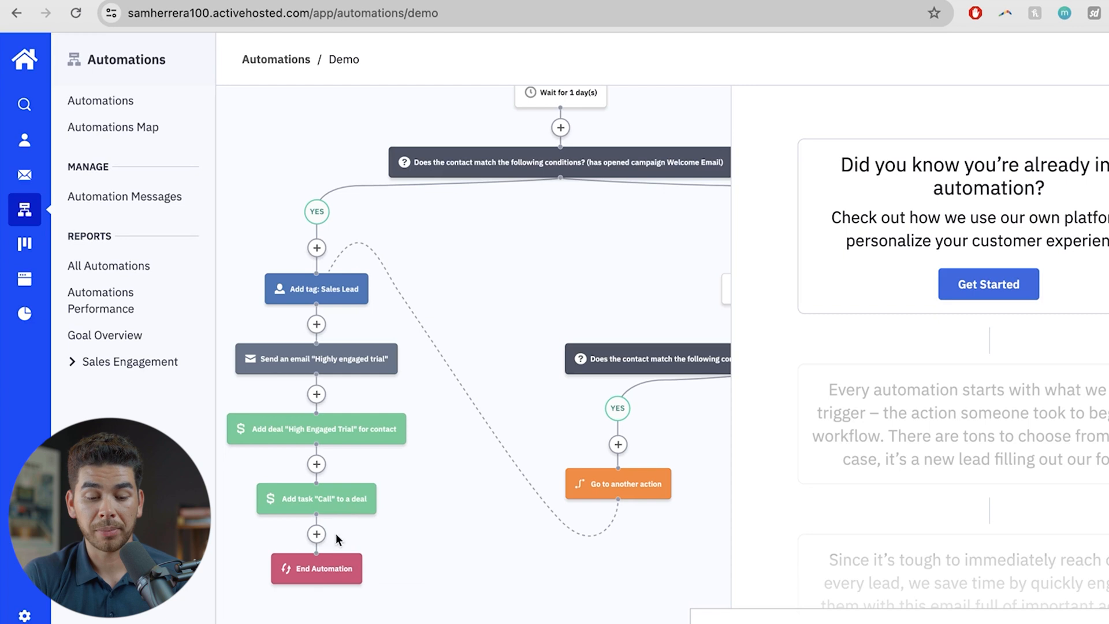
# Examine the example automation's No branch, including the pricing-page condition, its Go to another action path and the Marketing Lead path
pyautogui.hscroll(4, 448, 454)
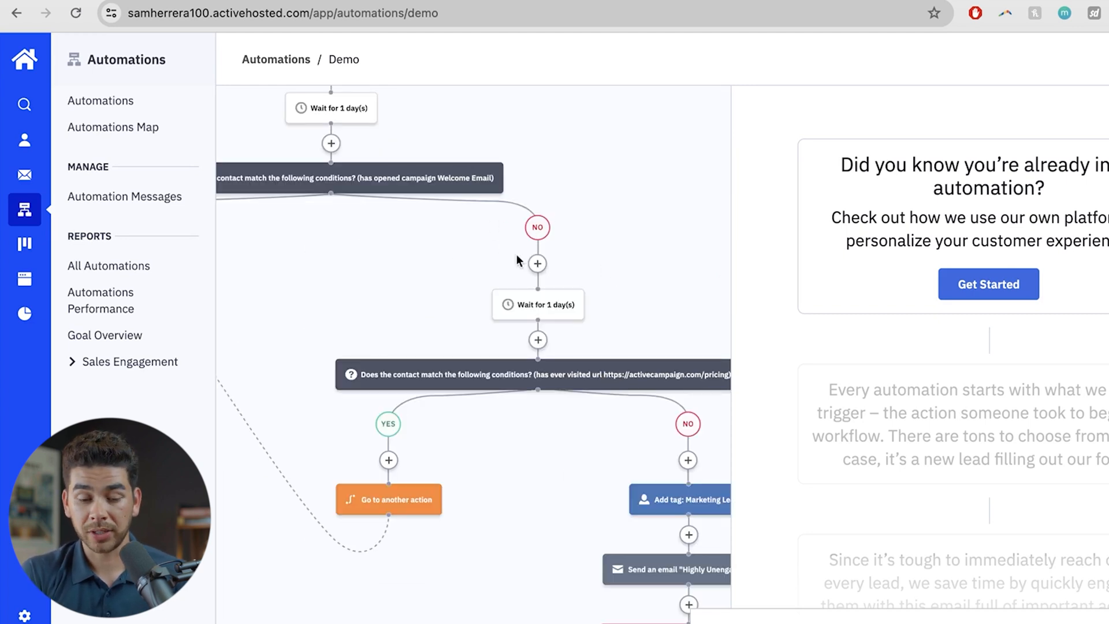
pyautogui.hscroll(2, 530, 318)
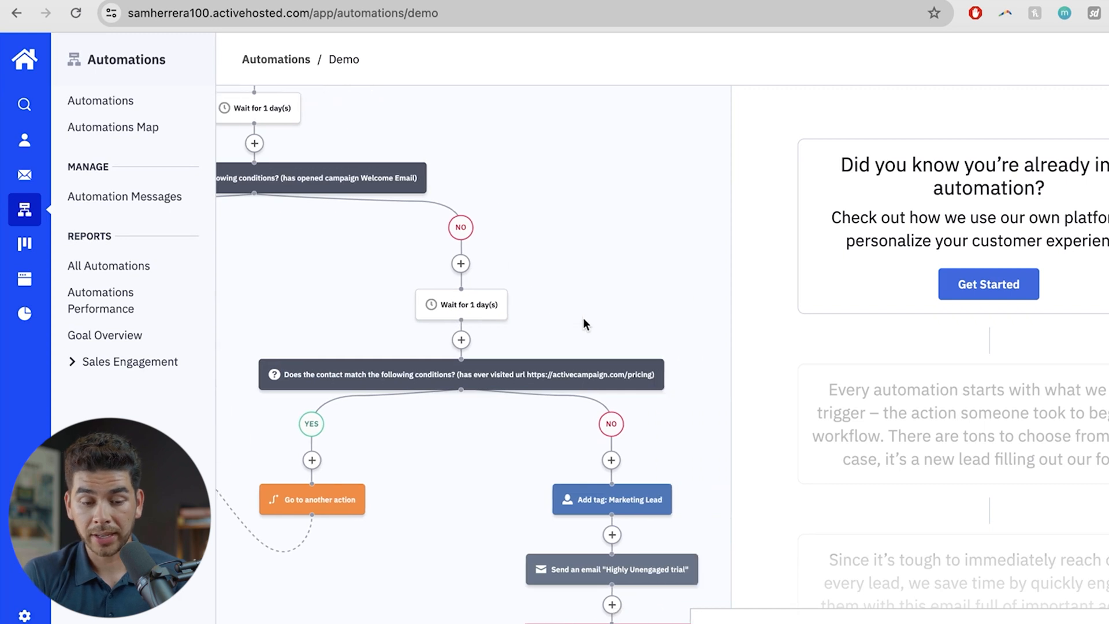
pyautogui.moveTo(500, 393); pyautogui.dragTo(658, 358)
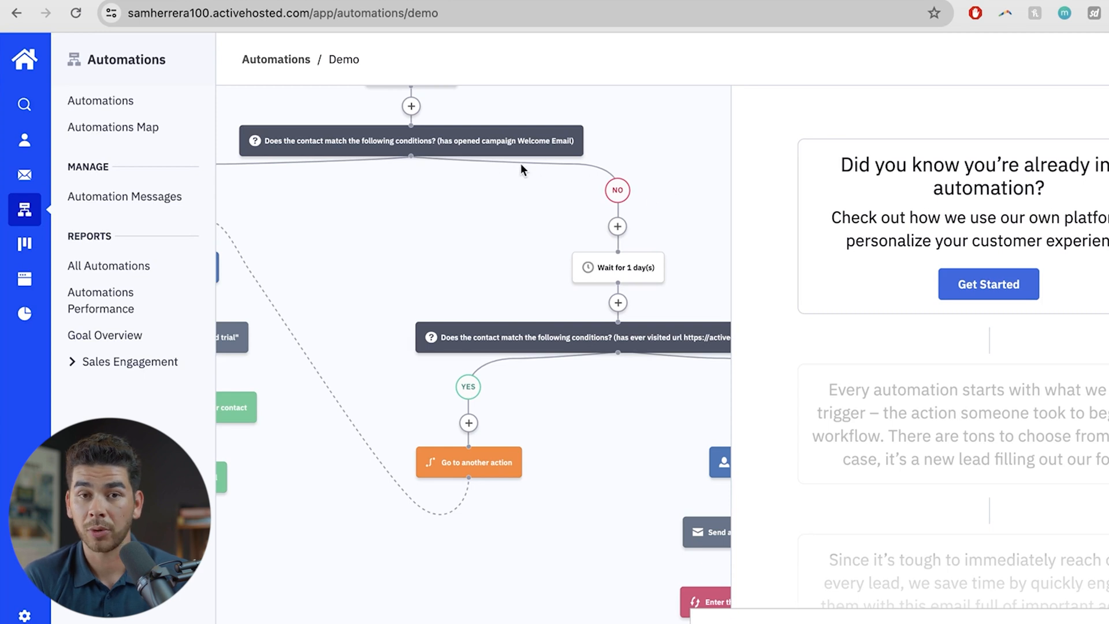
pyautogui.hscroll(5, 605, 207)
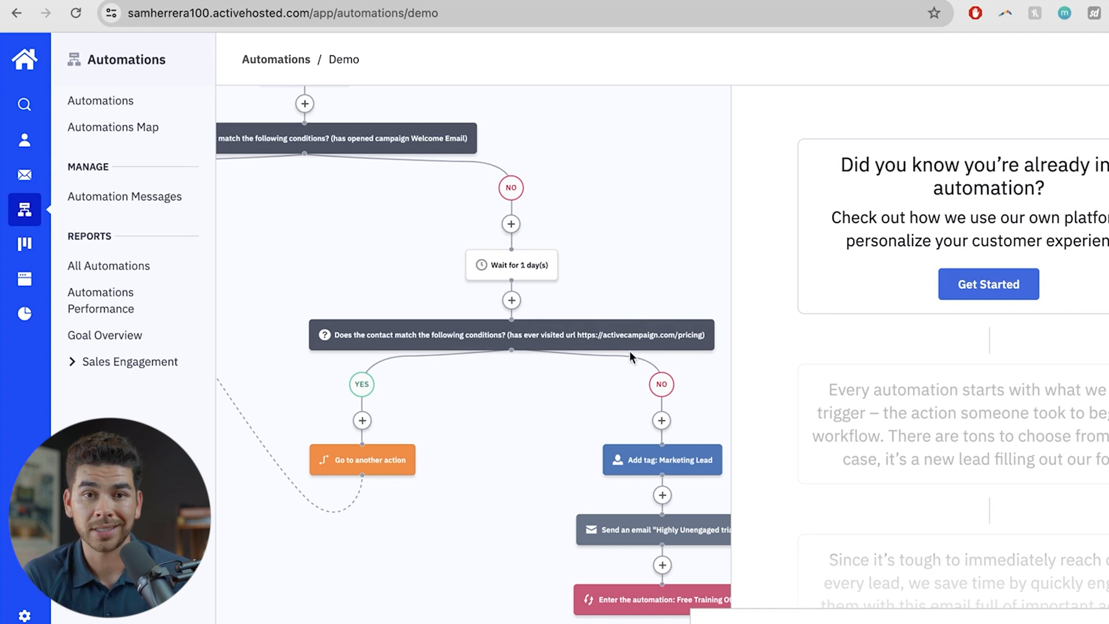
pyautogui.hscroll(2, 629, 351)
pyautogui.scroll(-1, 630, 351)
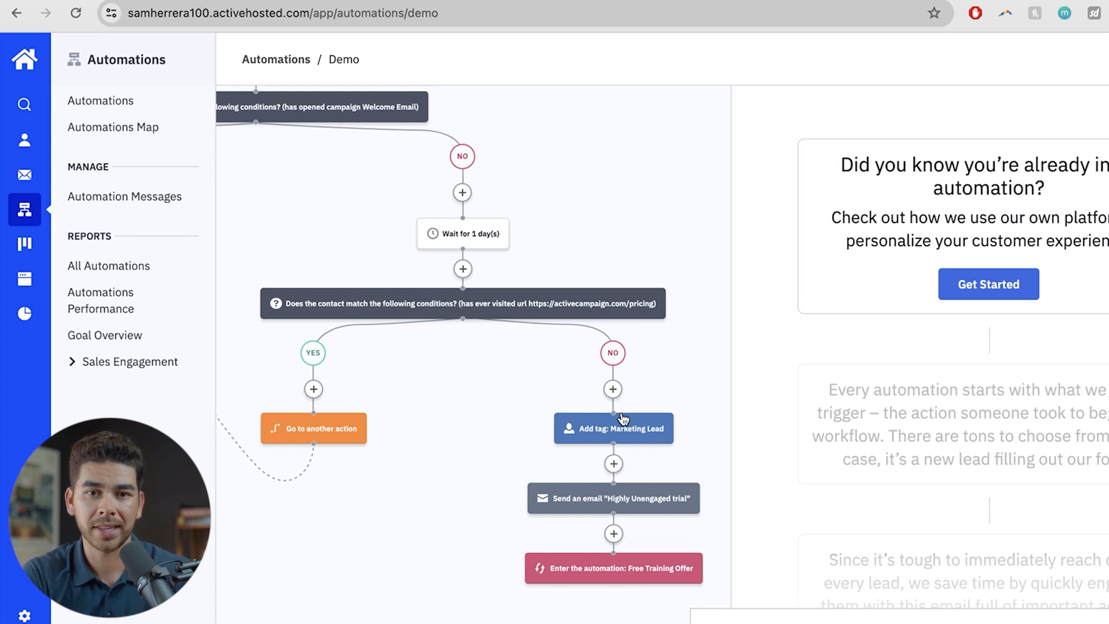
pyautogui.scroll(-1, 613, 500)
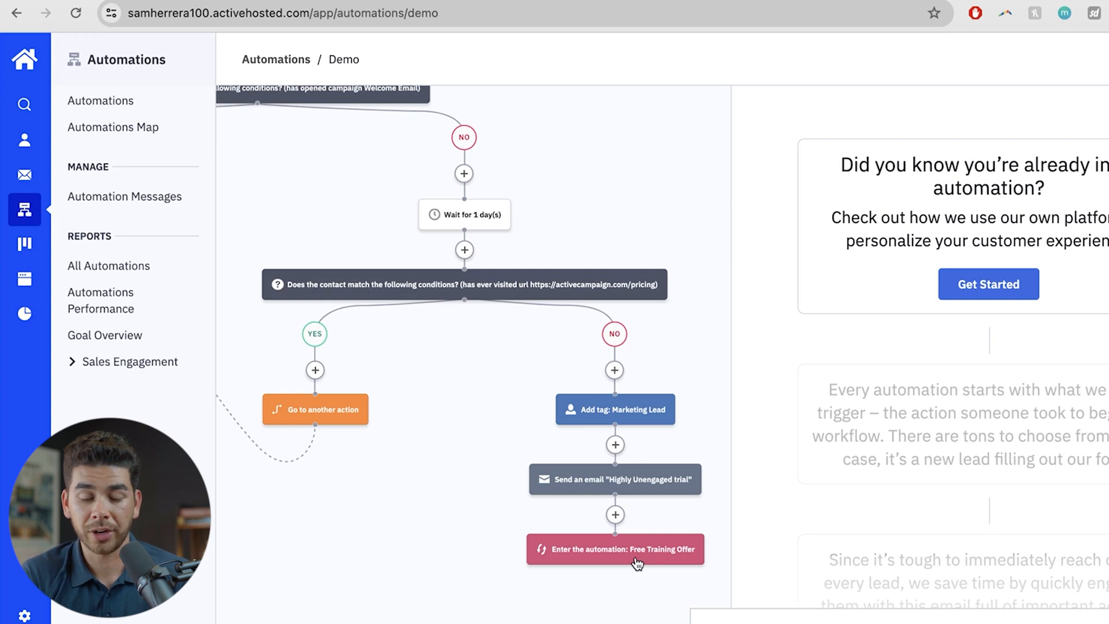
pyautogui.hscroll(-2, 504, 341)
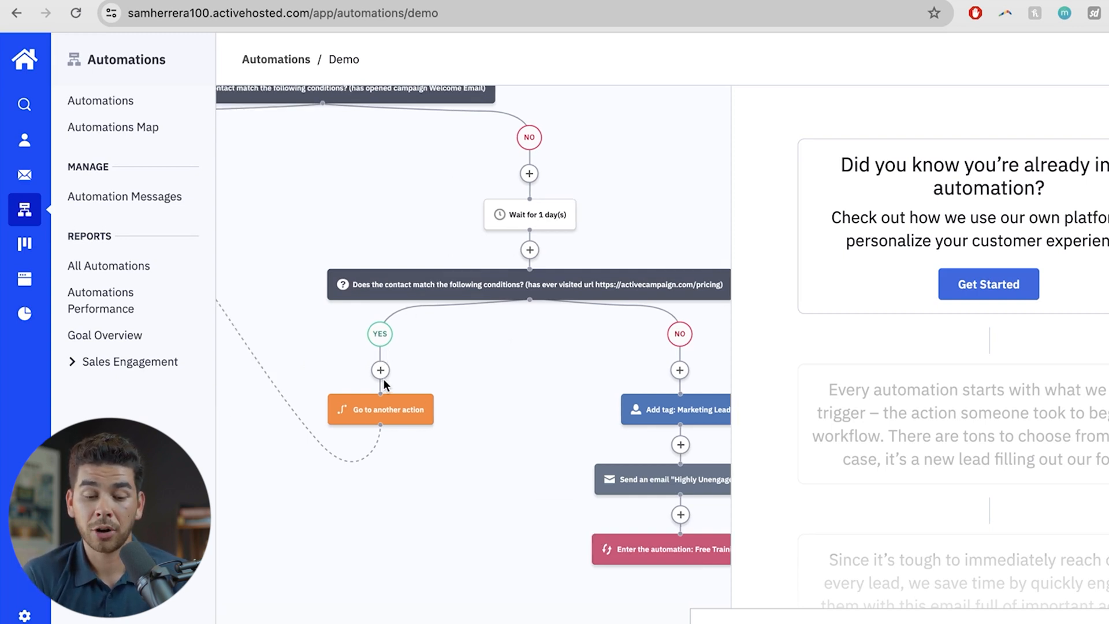
pyautogui.hscroll(-1, 382, 374)
pyautogui.hscroll(-6, 397, 381)
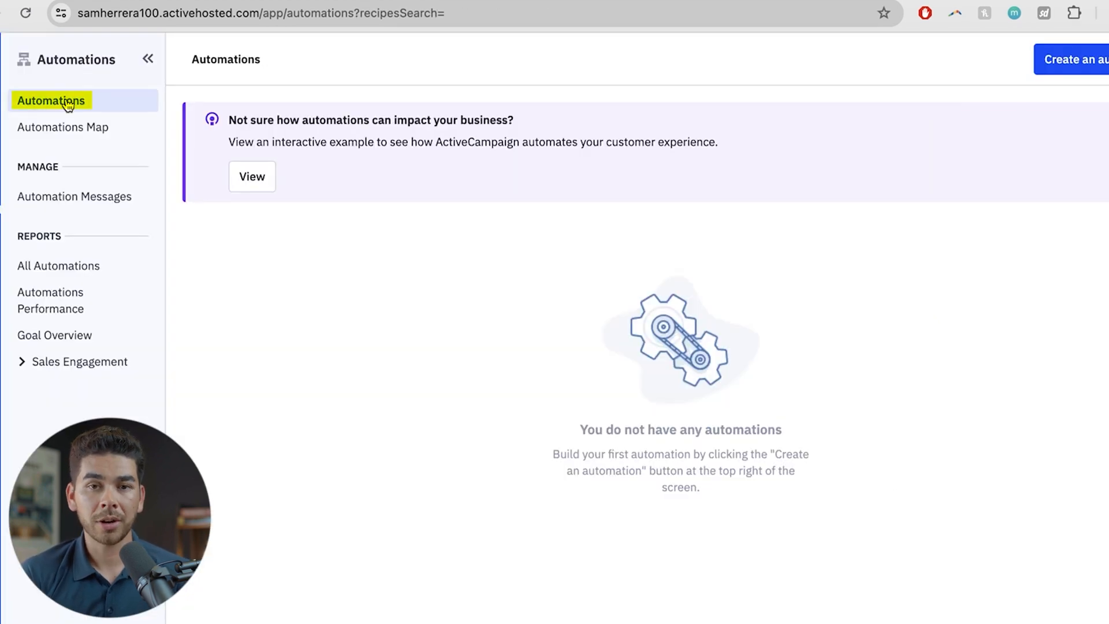
# Create an automation from the "Part 1 - Engagement Tagging" recipe
pyautogui.click(1069, 65)
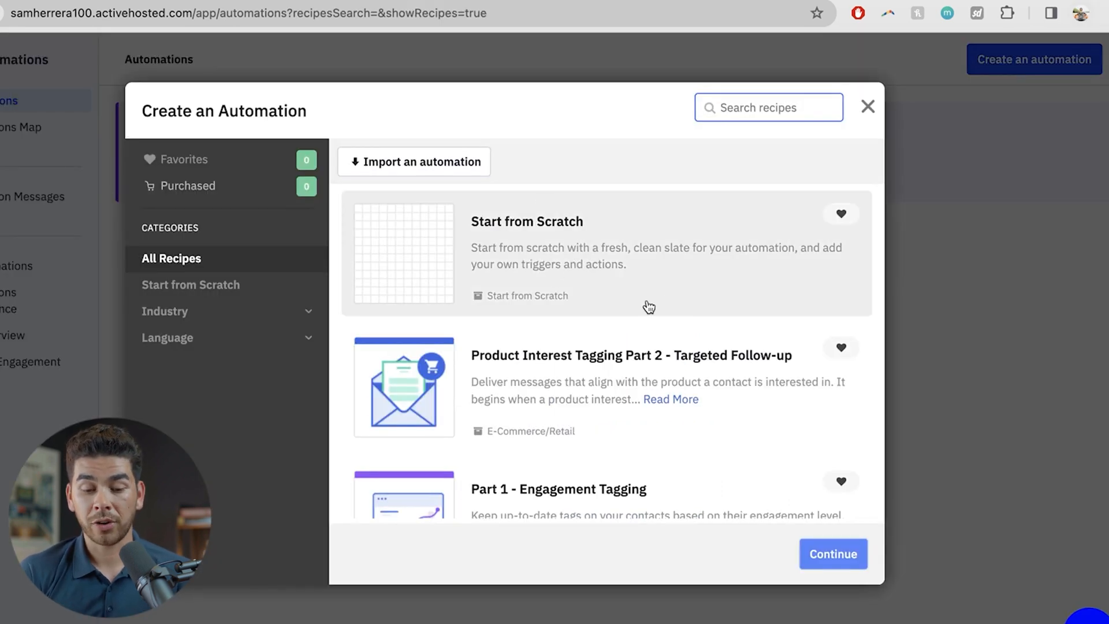
pyautogui.scroll(-2, 647, 305)
pyautogui.scroll(-4, 726, 391)
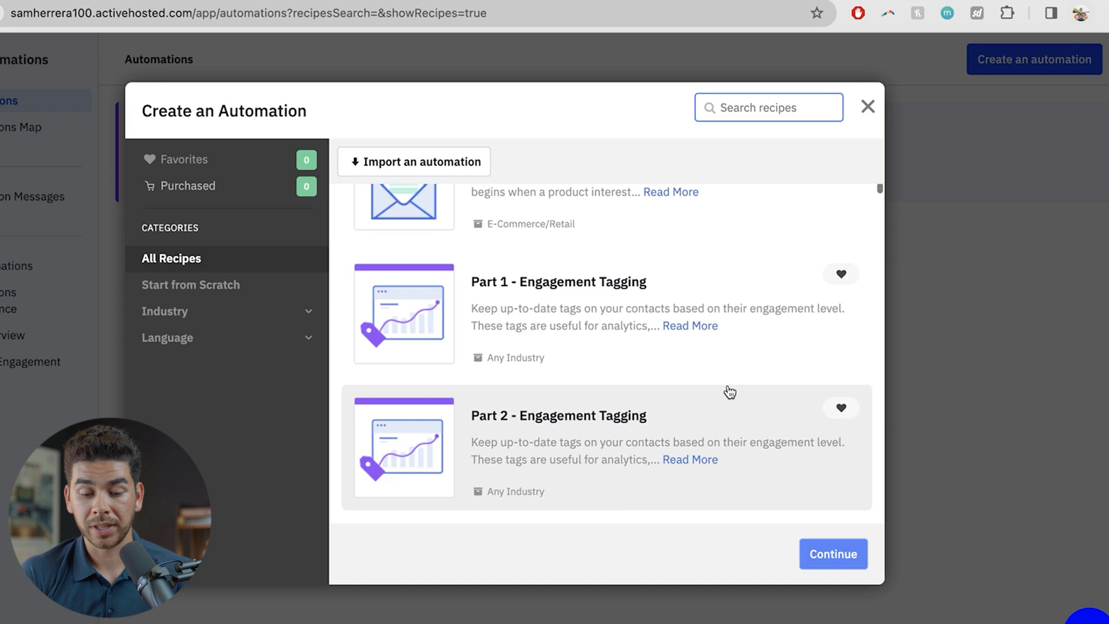
pyautogui.scroll(4, 730, 392)
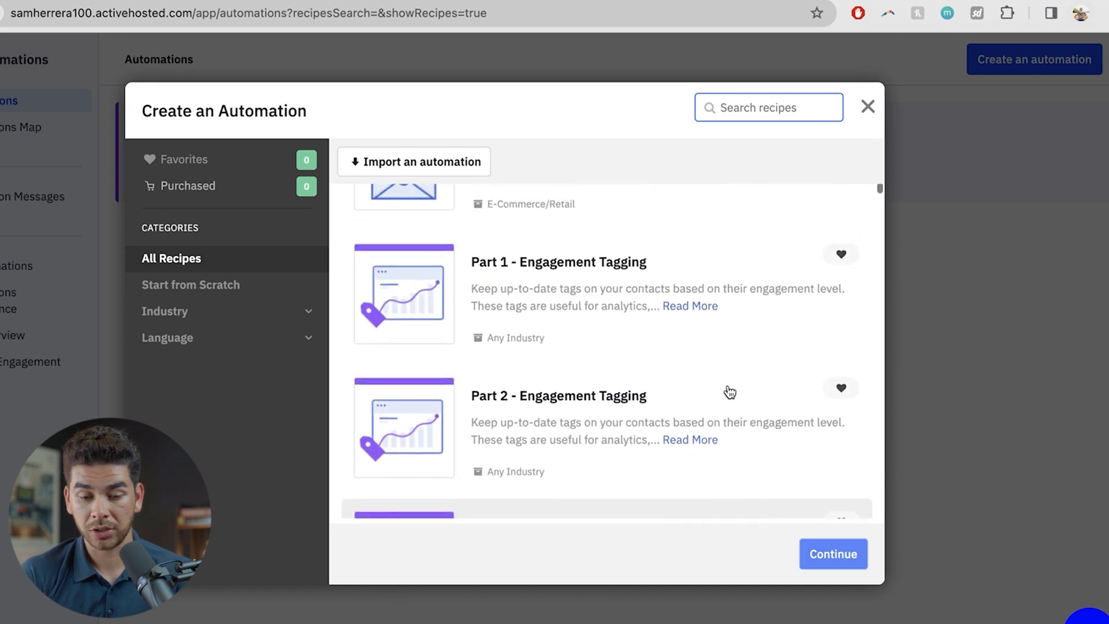
pyautogui.click(714, 357)
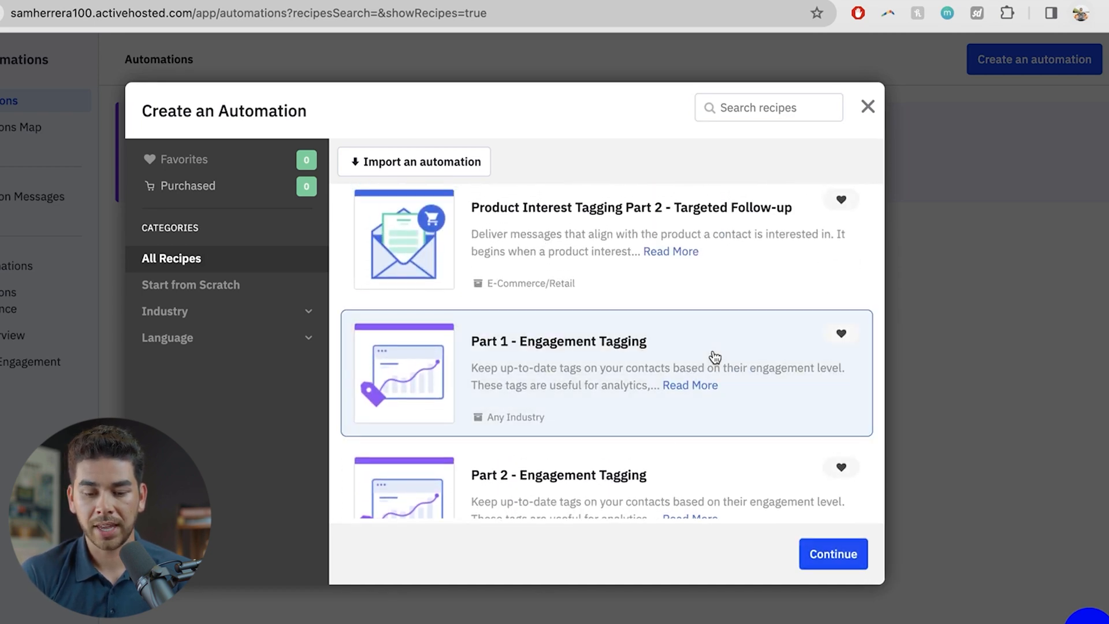
pyautogui.click(825, 552)
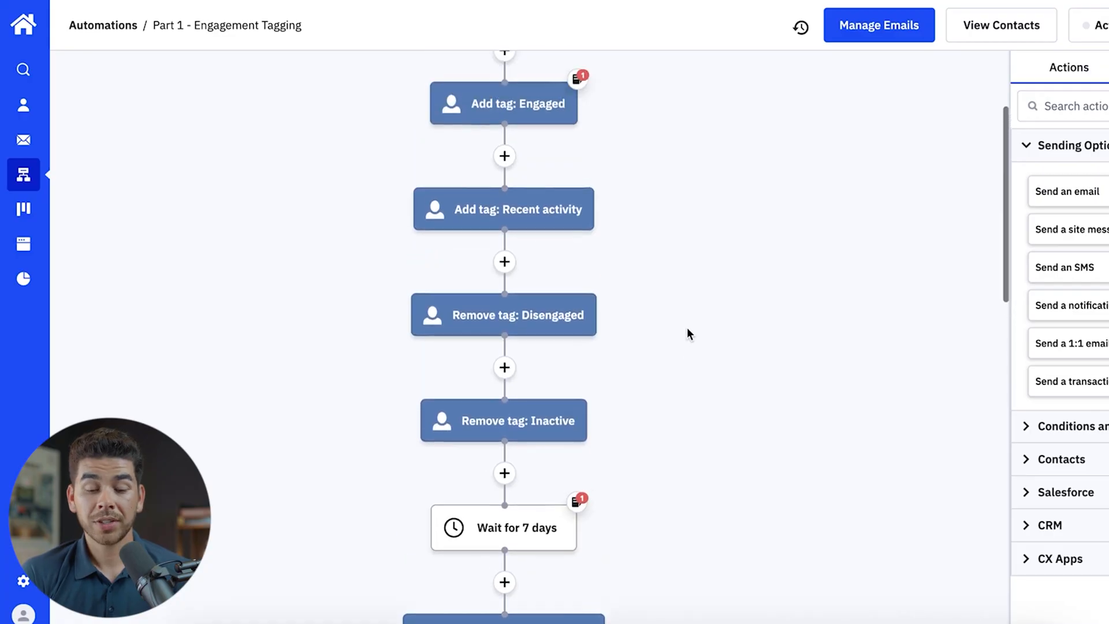
# Add a "Submits a form" start trigger for the Newsletter form, set to run once
pyautogui.scroll(1, 687, 328)
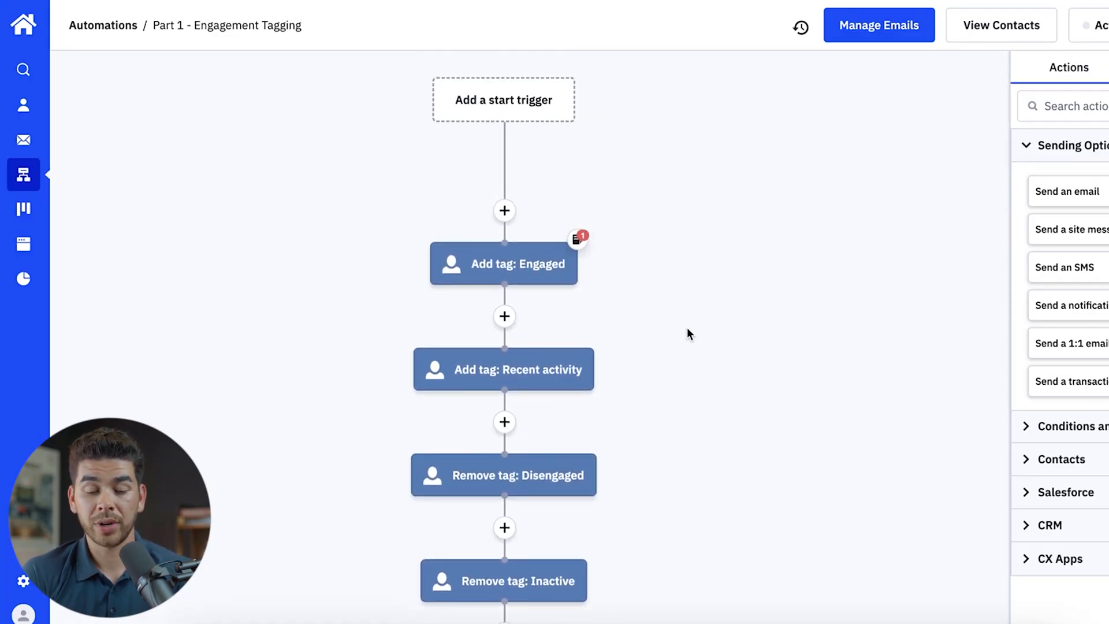
pyautogui.scroll(-1, 687, 328)
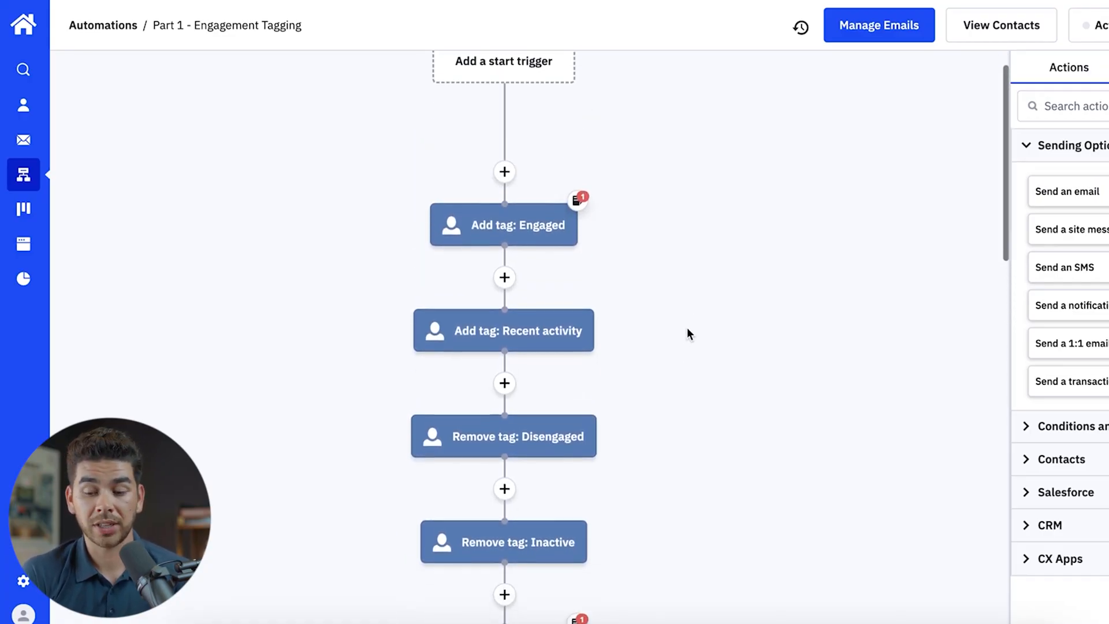
pyautogui.scroll(1, 687, 334)
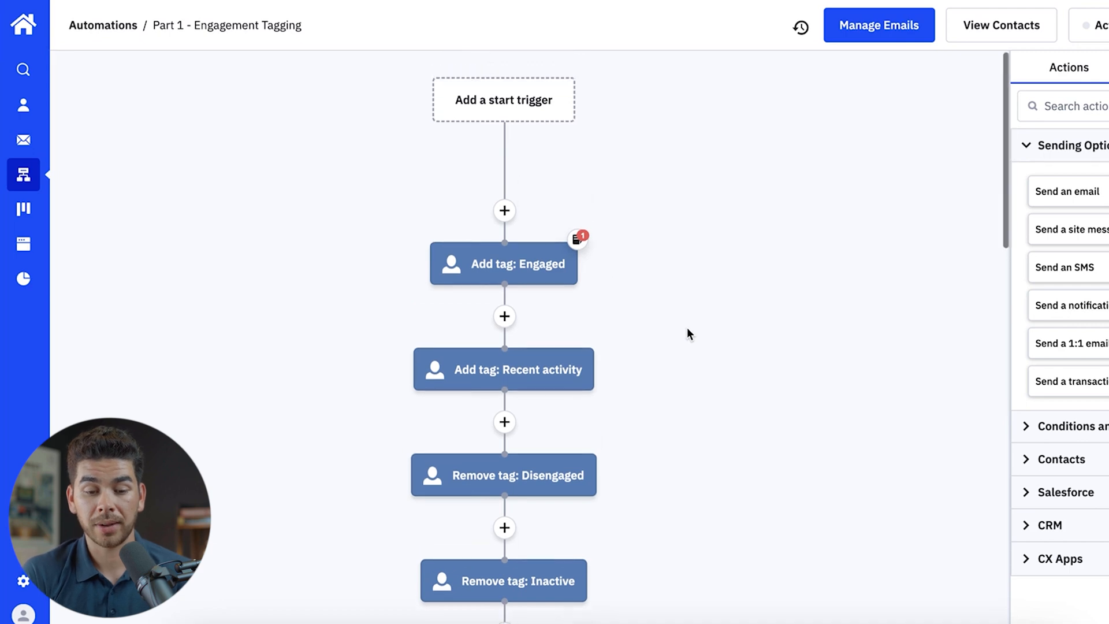
pyautogui.click(513, 103)
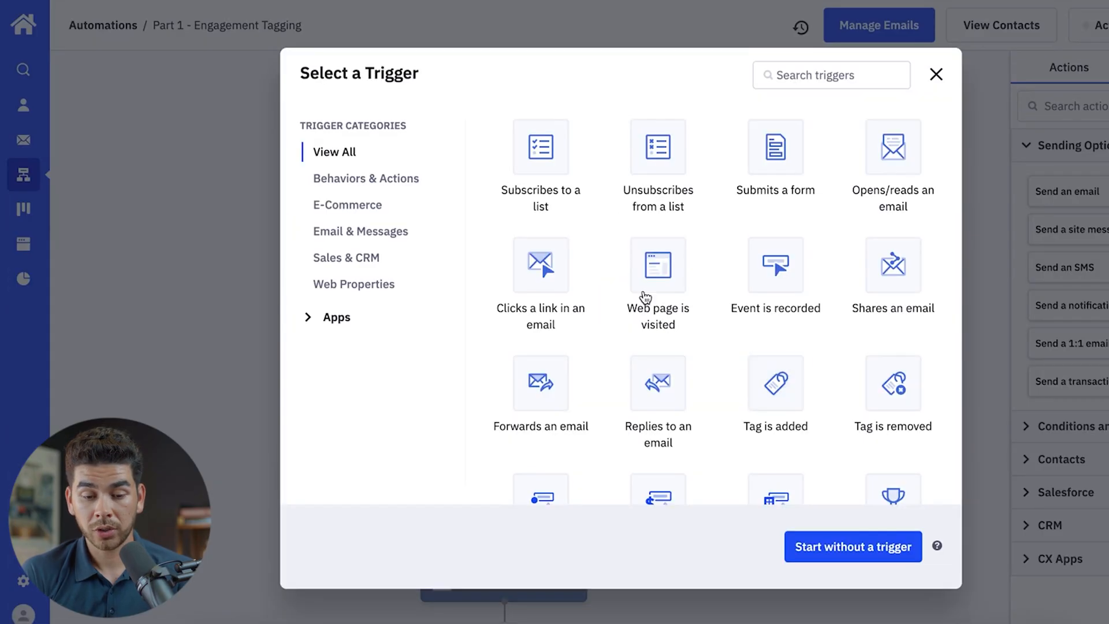
pyautogui.click(765, 160)
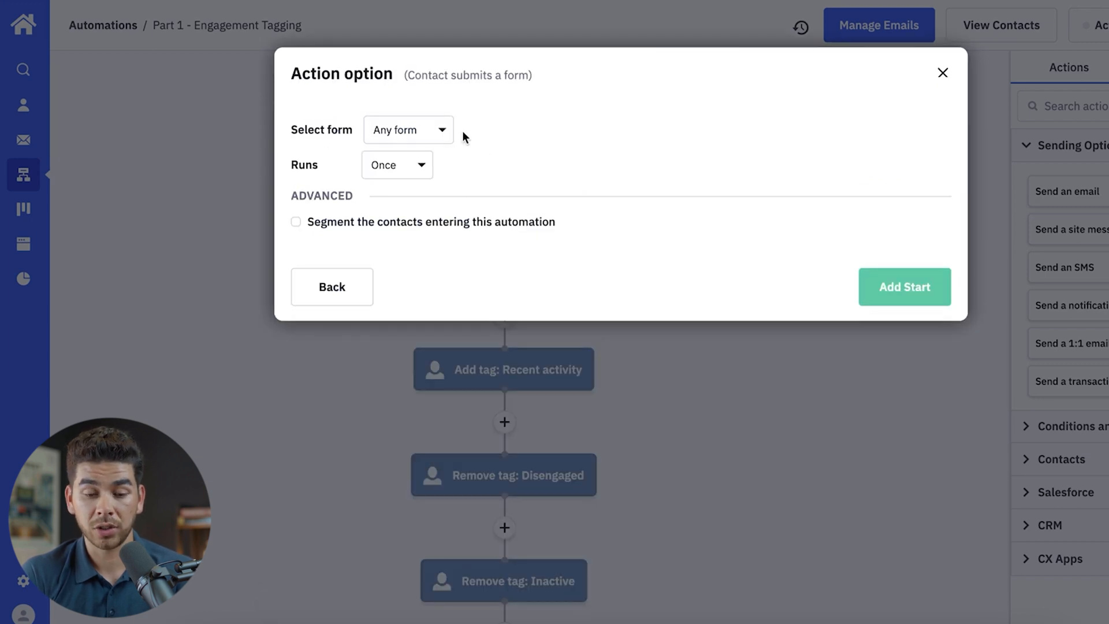
pyautogui.click(441, 133)
pyautogui.click(440, 134)
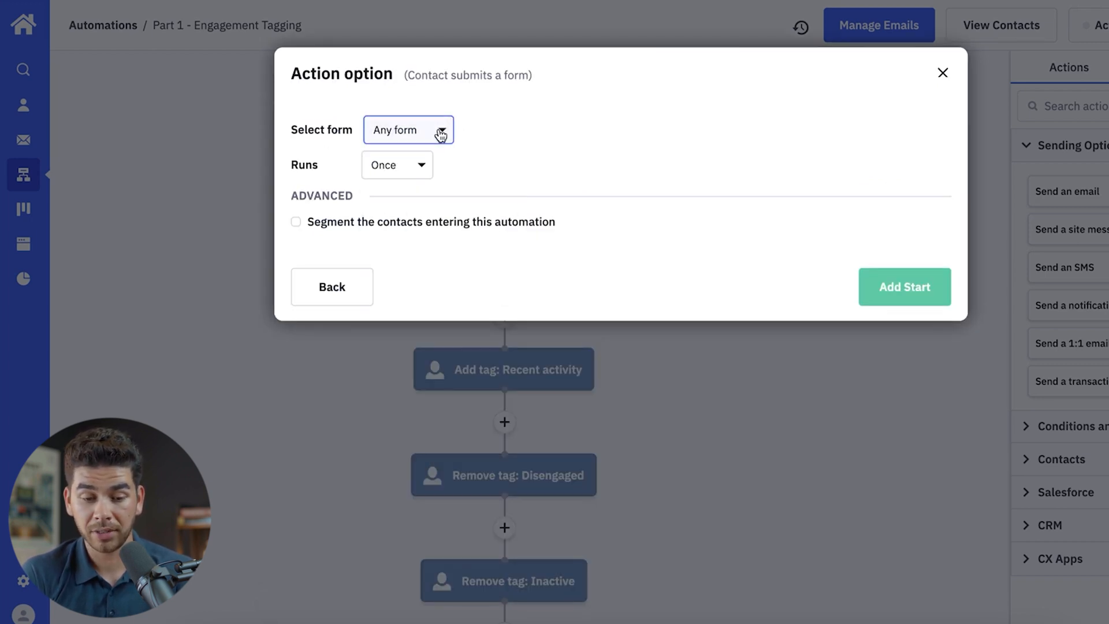
pyautogui.click(432, 142)
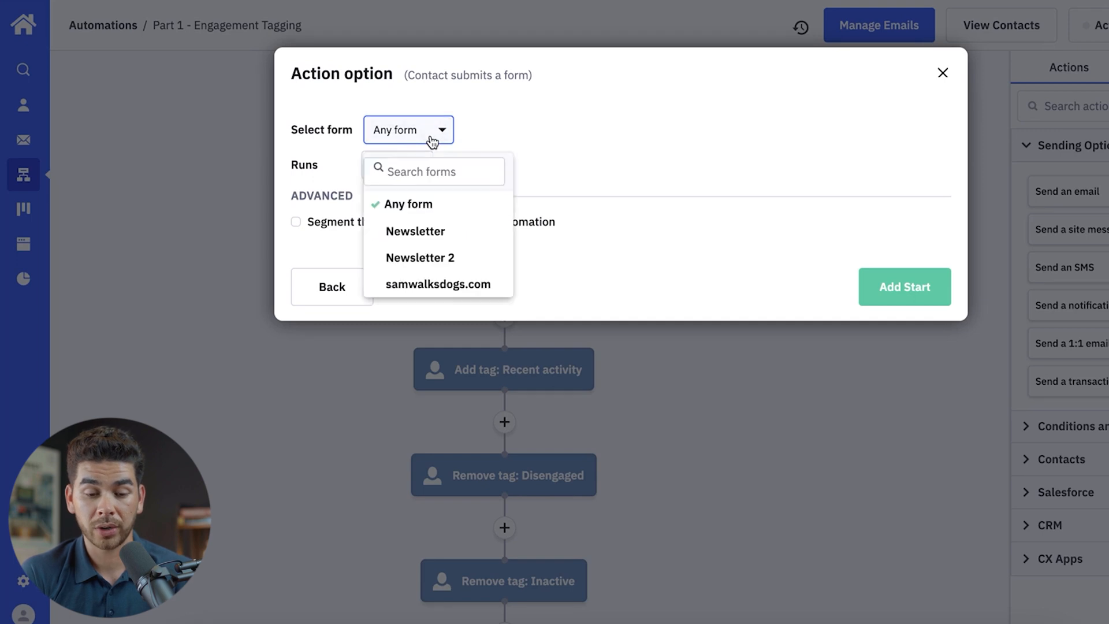
pyautogui.click(447, 232)
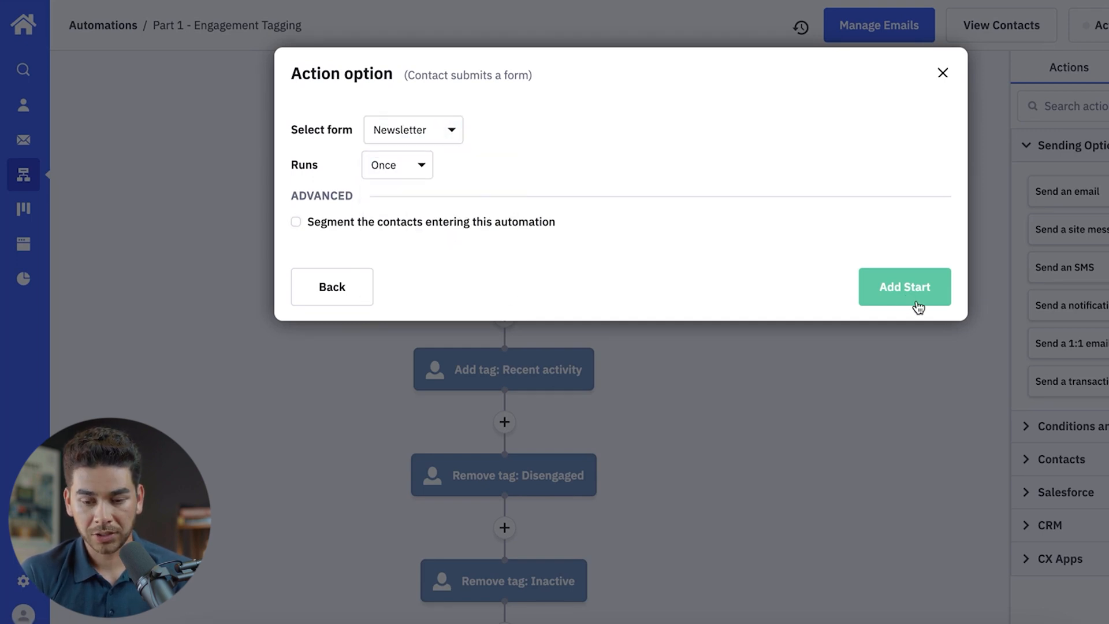
pyautogui.click(916, 299)
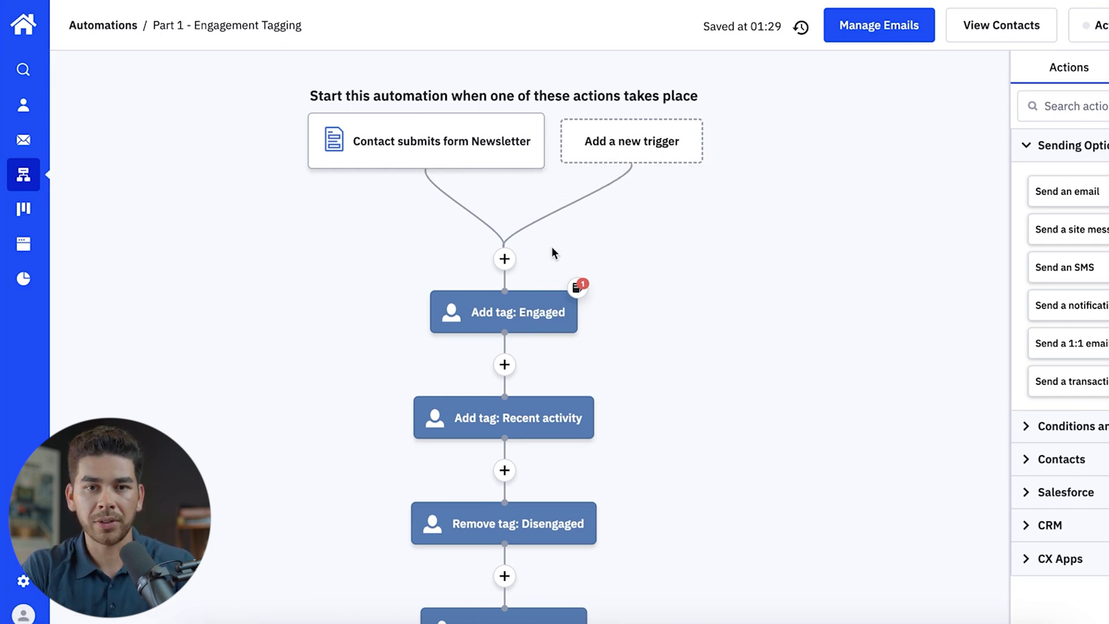
# Open the new-action chooser below the Newsletter form trigger and look through the available action categories
pyautogui.click(505, 260)
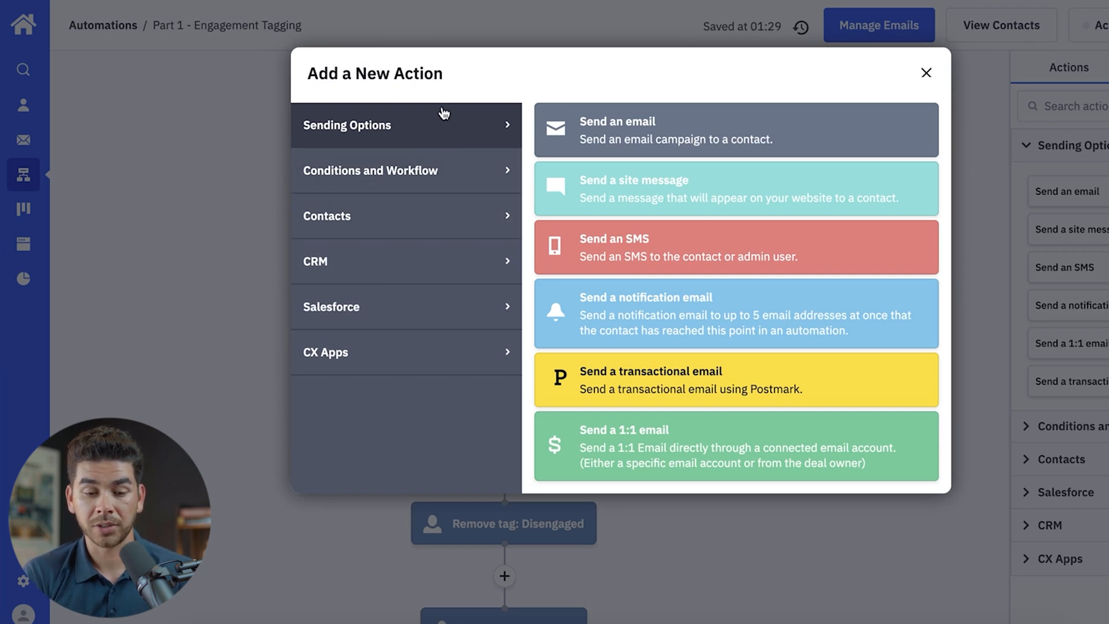
pyautogui.click(420, 184)
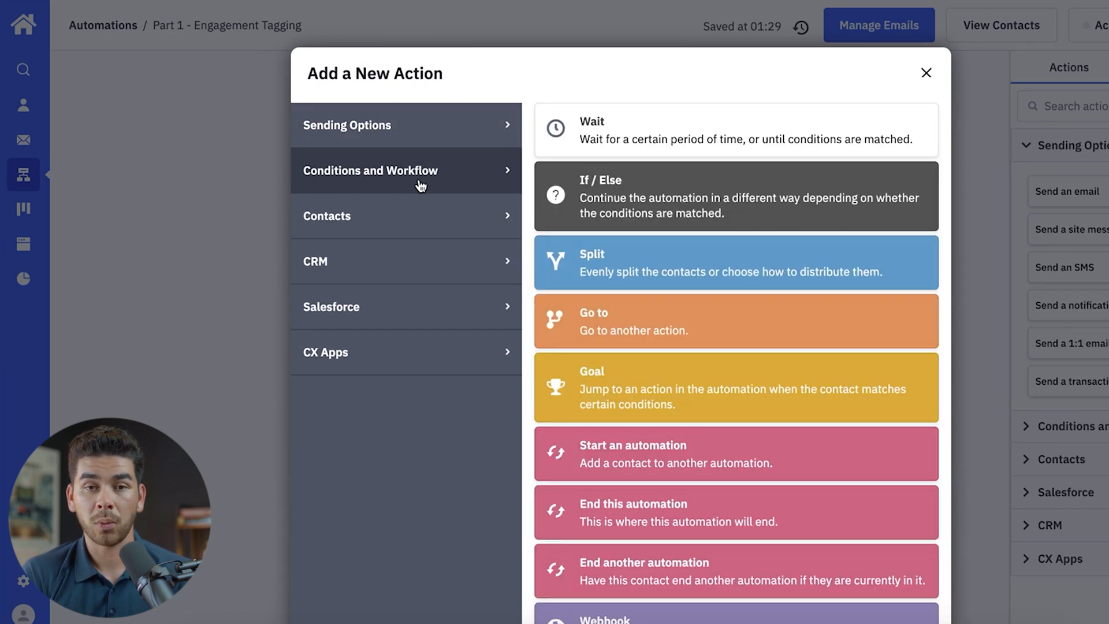
pyautogui.click(417, 231)
pyautogui.click(397, 266)
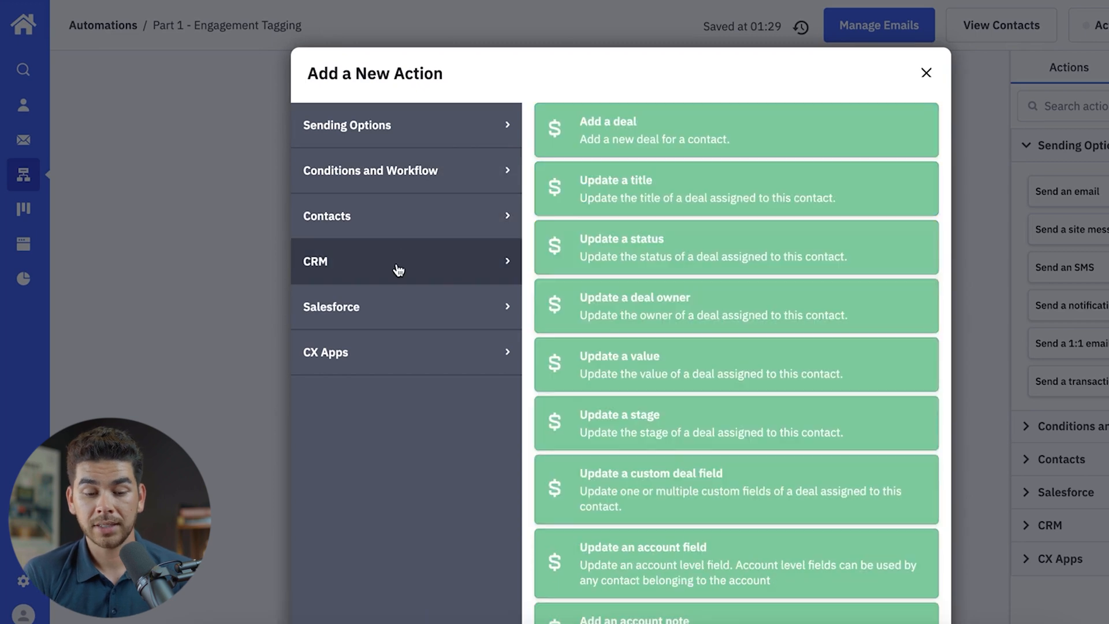
pyautogui.click(419, 319)
pyautogui.click(409, 361)
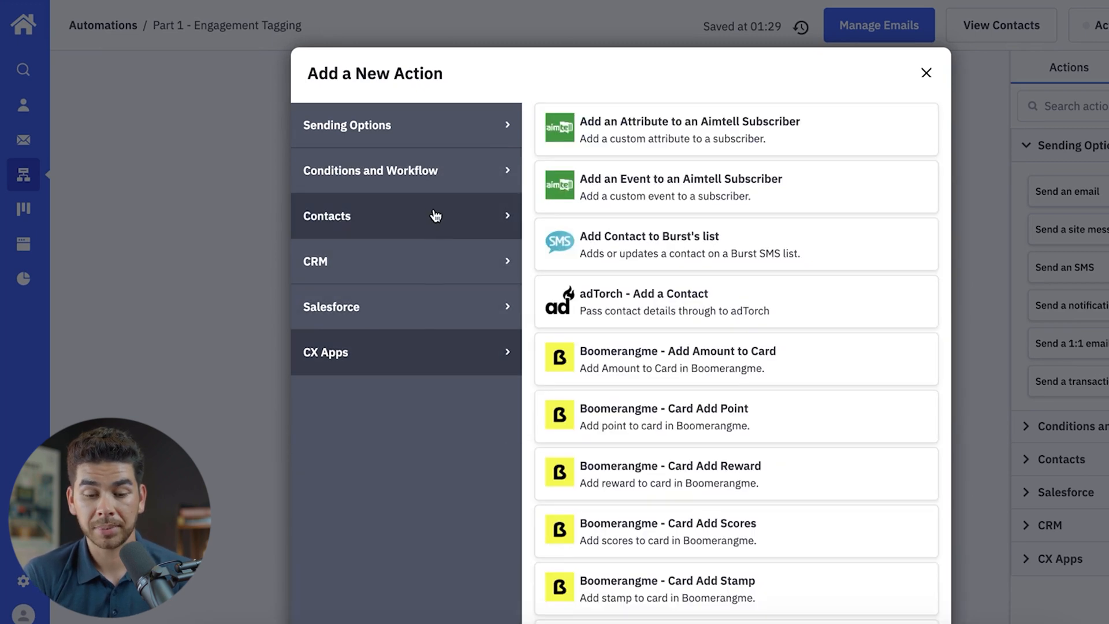
pyautogui.click(434, 125)
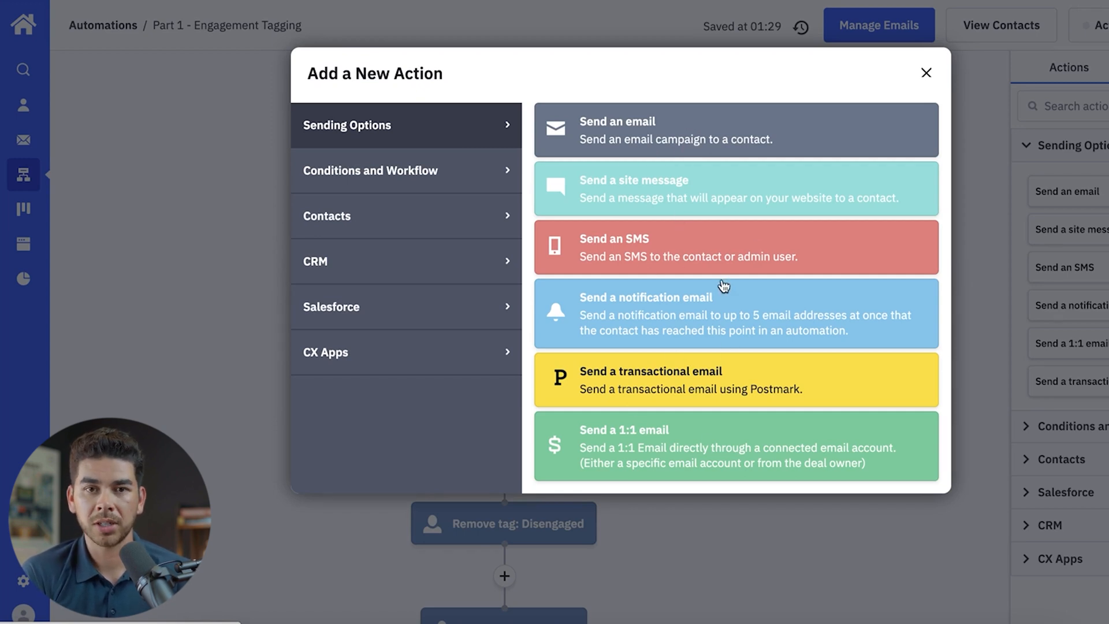
# Add an If/Else condition below the trigger that checks whether the contact submitted the Newsletter form
pyautogui.click(466, 188)
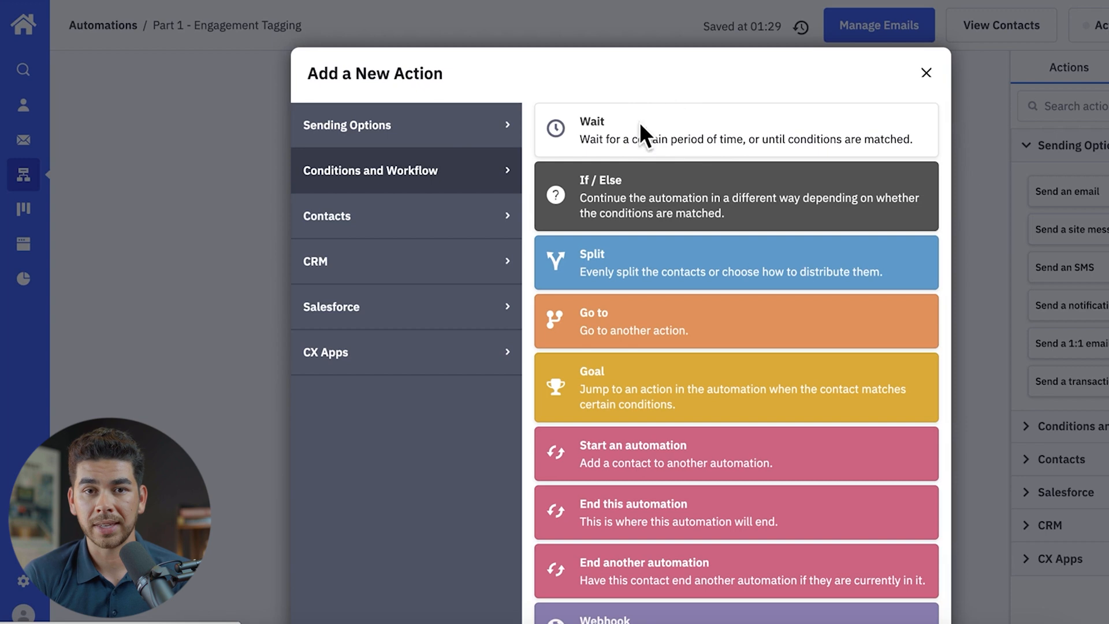
pyautogui.scroll(-1, 680, 250)
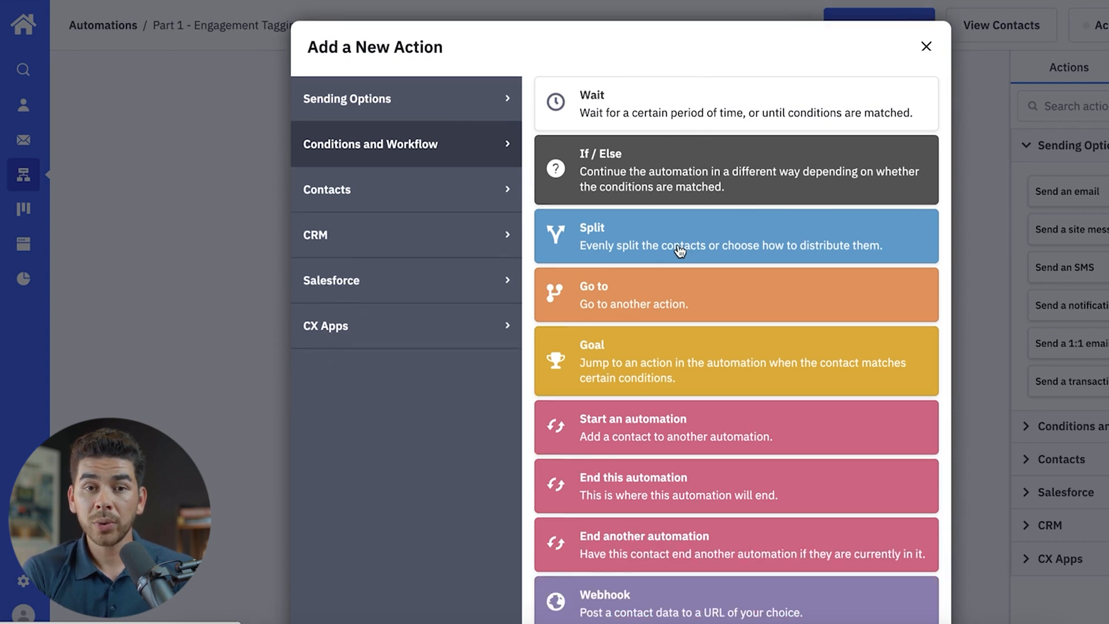
pyautogui.click(663, 171)
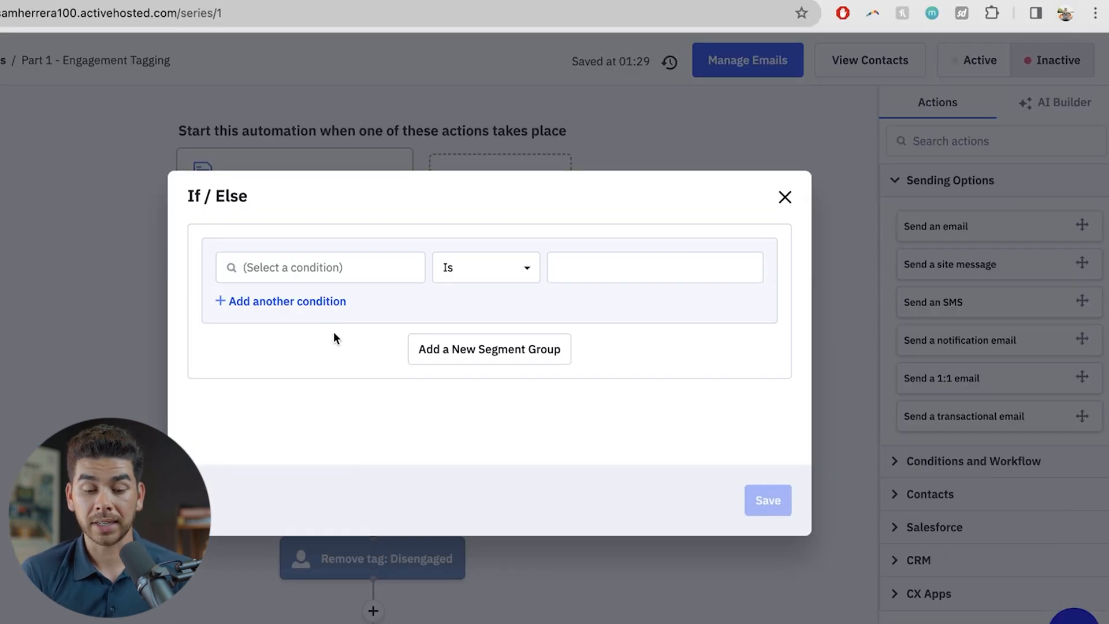
pyautogui.click(337, 268)
pyautogui.scroll(-1, 337, 408)
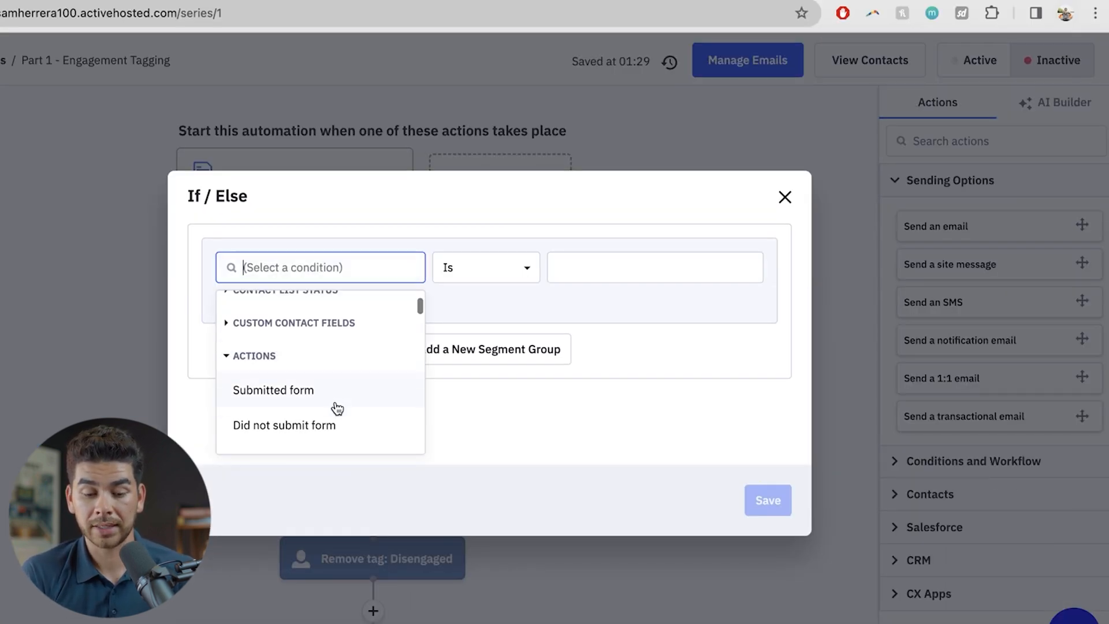
pyautogui.click(328, 393)
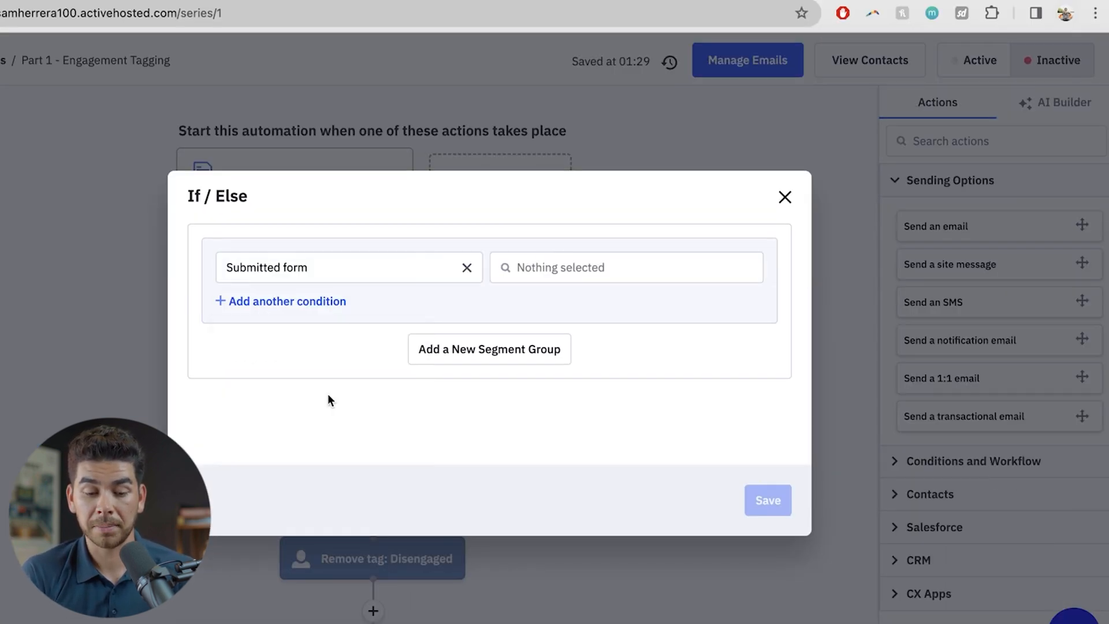
pyautogui.click(518, 268)
pyautogui.click(529, 306)
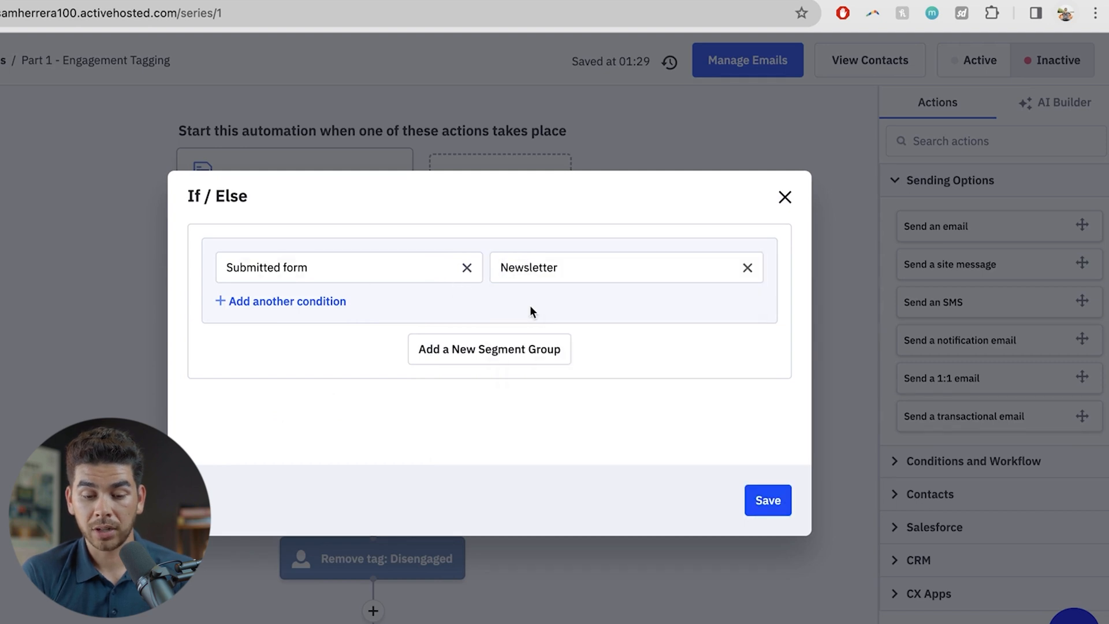
pyautogui.click(770, 505)
# Add a Go to action on the condition's No branch, pointing to the "Add tag: Engaged" action
pyautogui.scroll(-2, 565, 312)
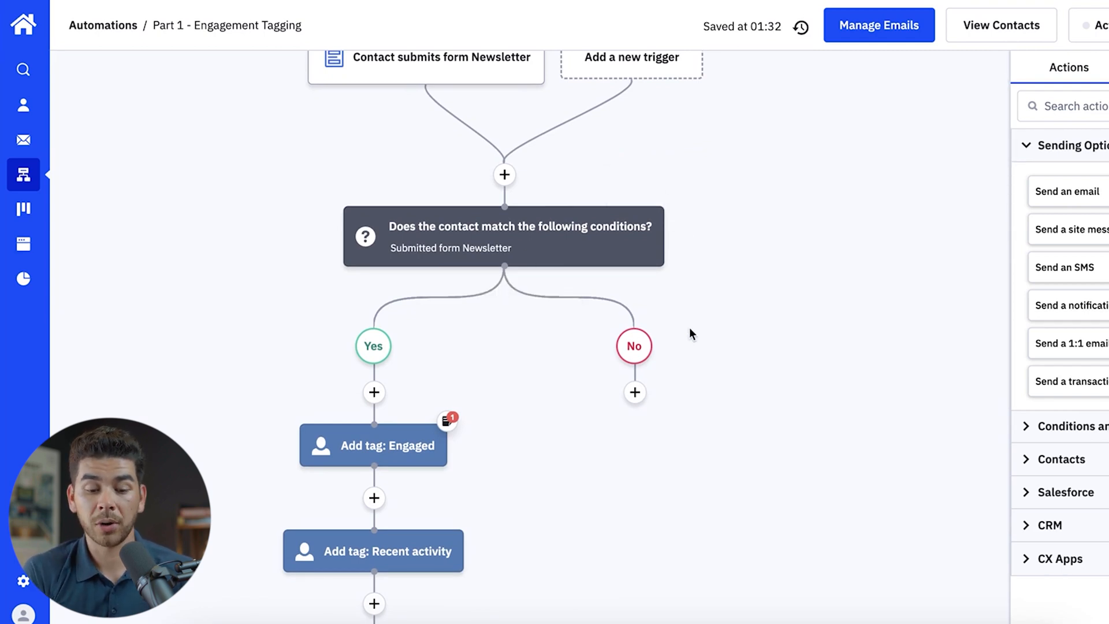
pyautogui.scroll(2, 516, 286)
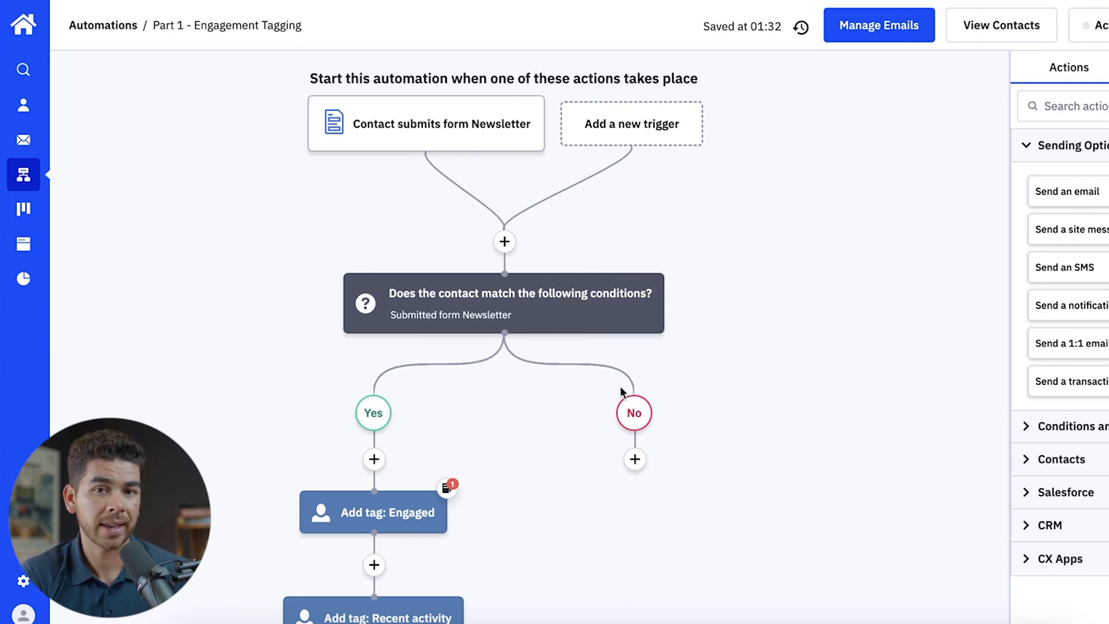
pyautogui.scroll(-1, 684, 400)
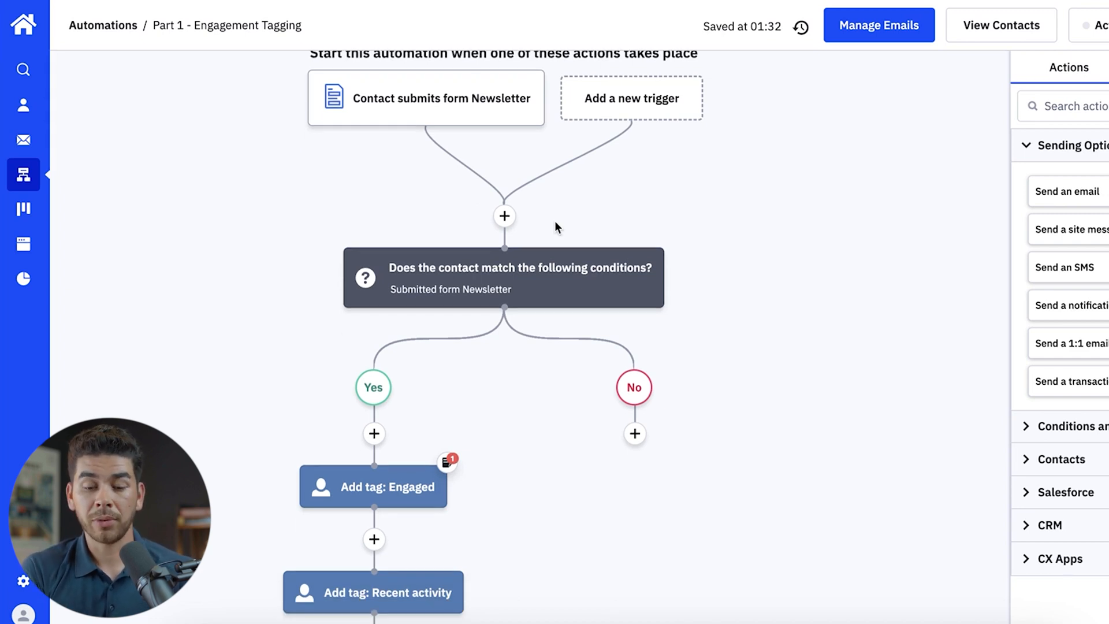
pyautogui.click(635, 433)
pyautogui.click(451, 138)
pyautogui.click(439, 174)
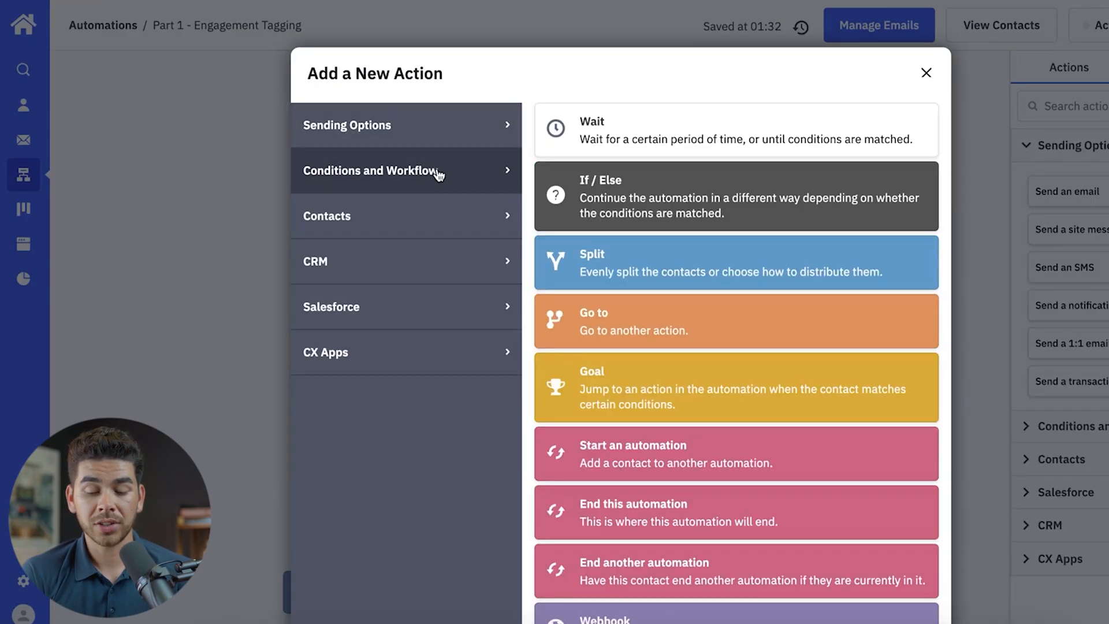
pyautogui.click(586, 327)
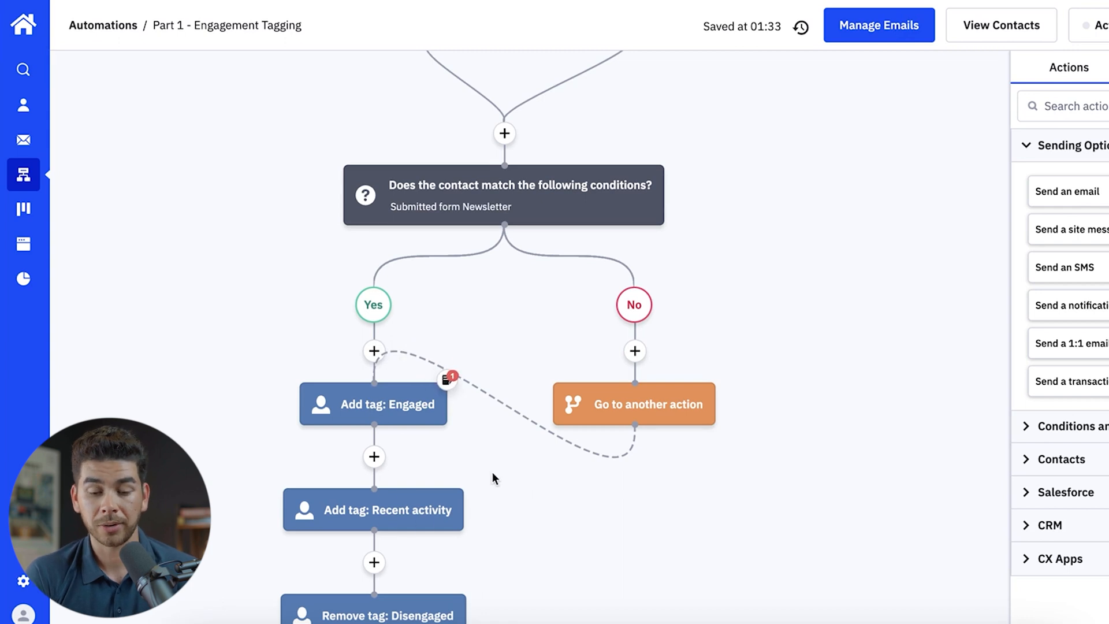
# View the AI Builder, set the automation to Active and return it to Inactive
pyautogui.scroll(1, 492, 473)
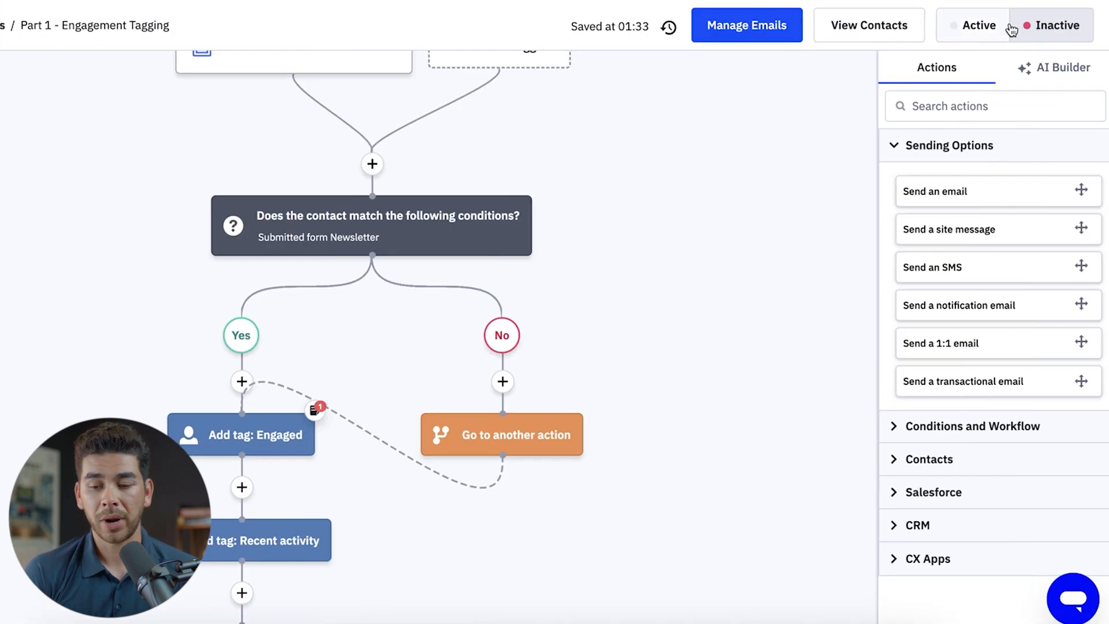
pyautogui.click(1053, 68)
pyautogui.click(1001, 32)
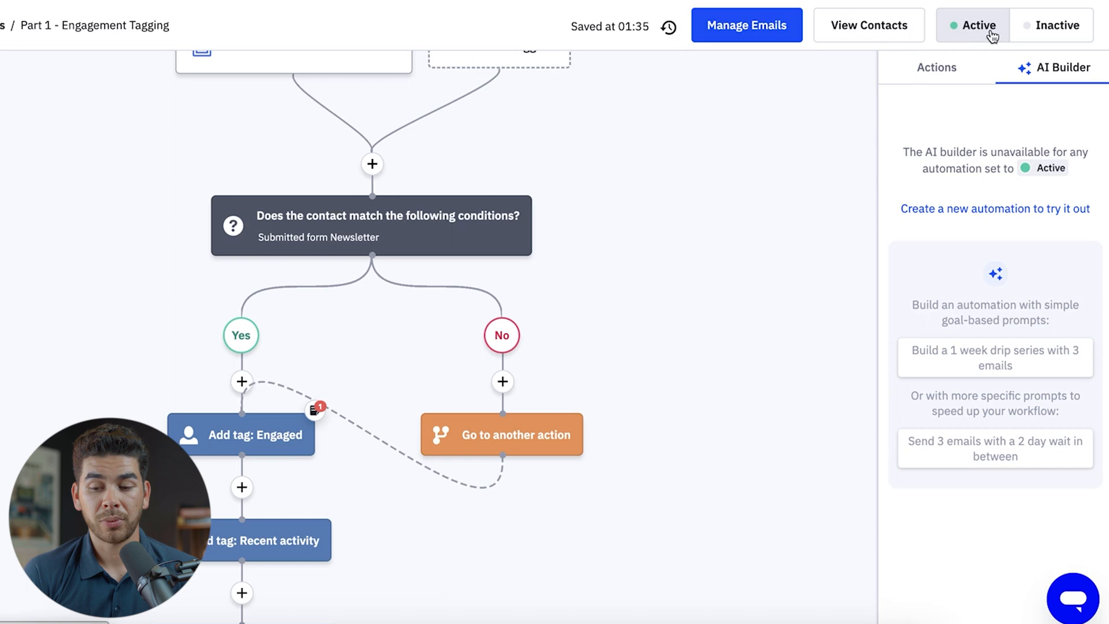
pyautogui.click(1034, 31)
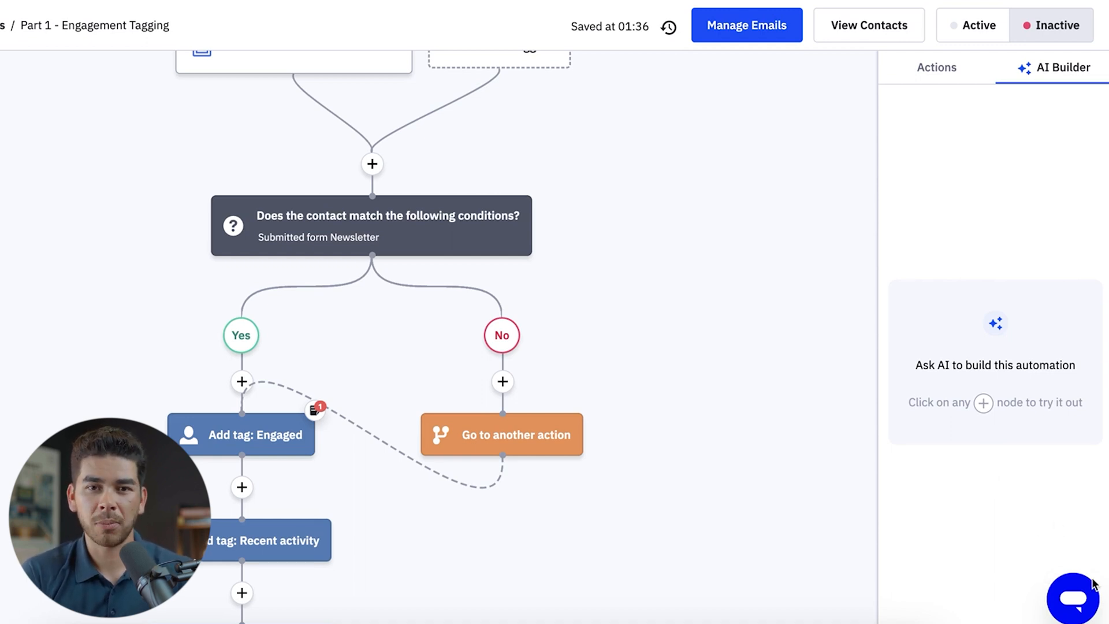
pyautogui.scroll(2, 721, 482)
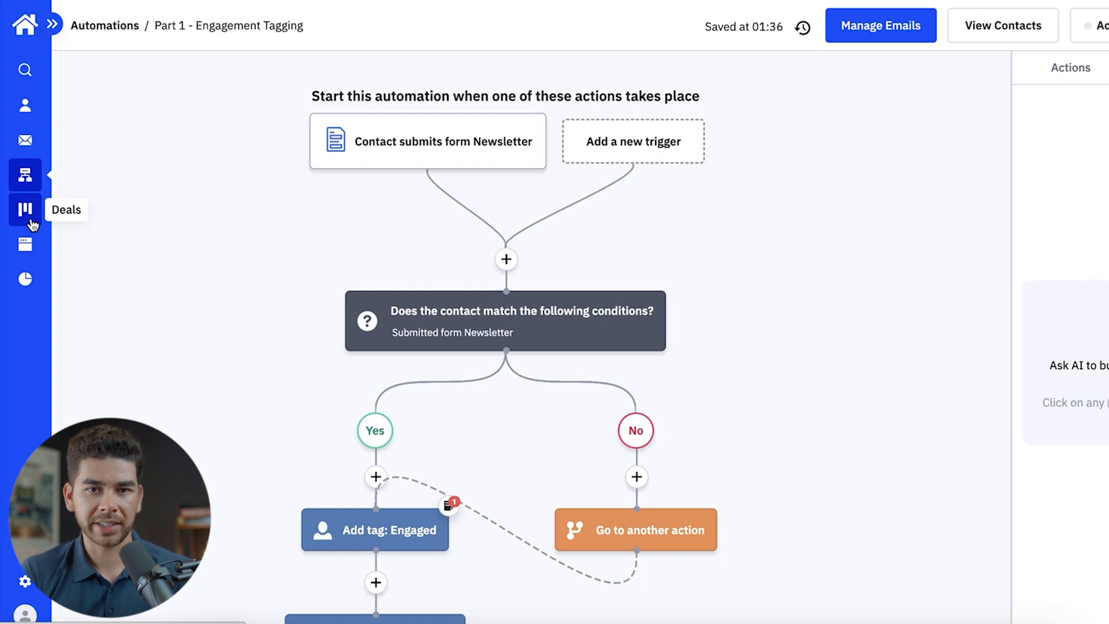
# Create a CRM pipeline named "Deals" with access for All Groups, USD as currency and manual assignment
pyautogui.click(30, 217)
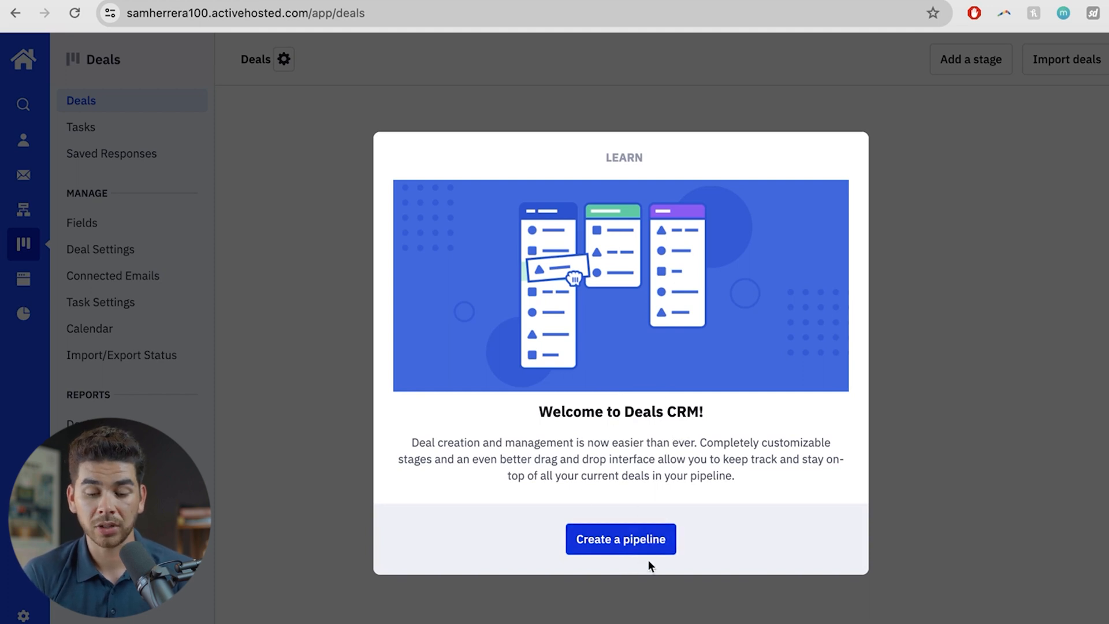
pyautogui.click(628, 542)
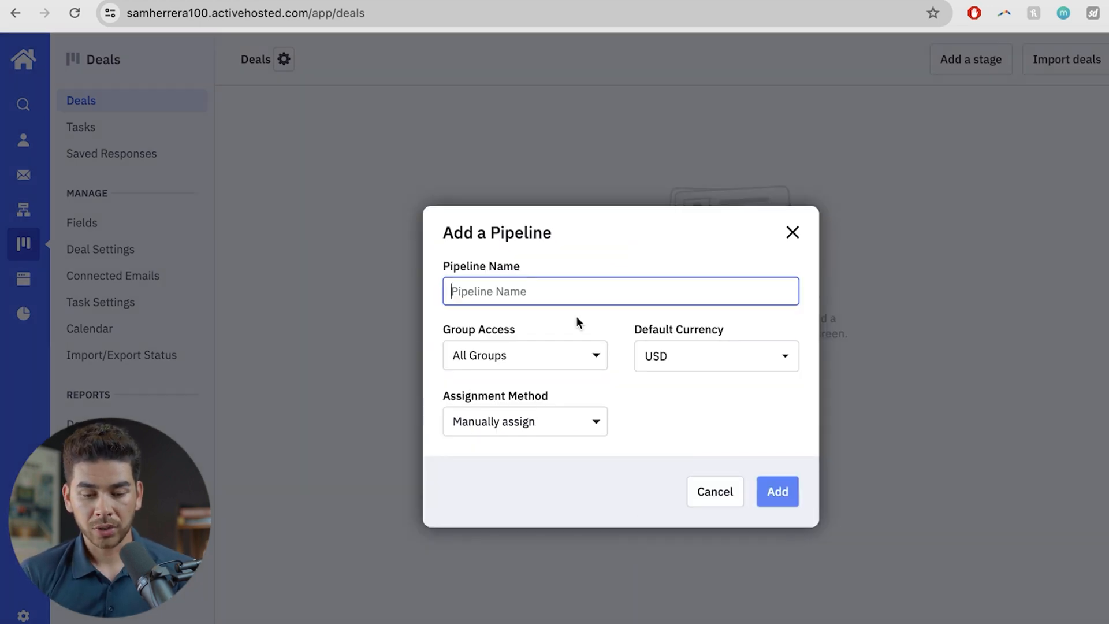
pyautogui.write('Deals')
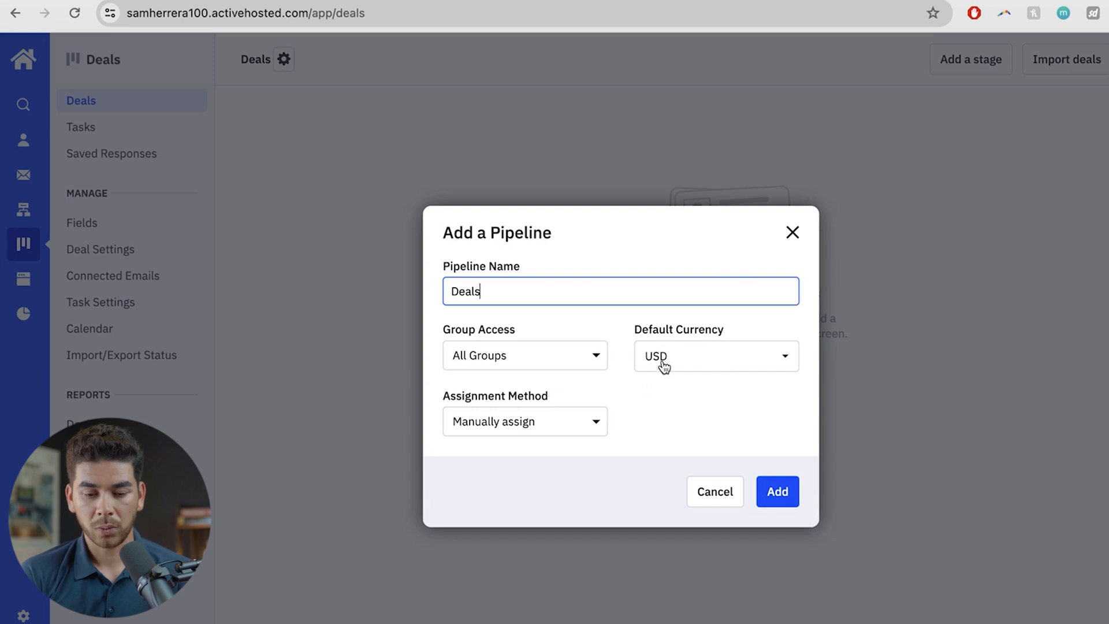
pyautogui.click(592, 368)
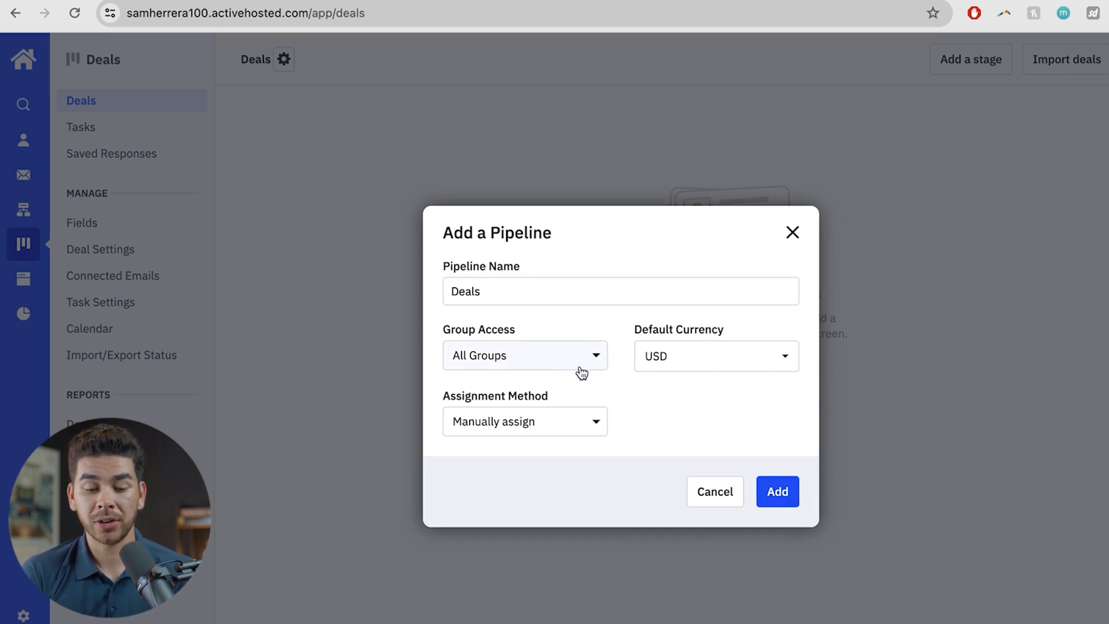
pyautogui.click(581, 370)
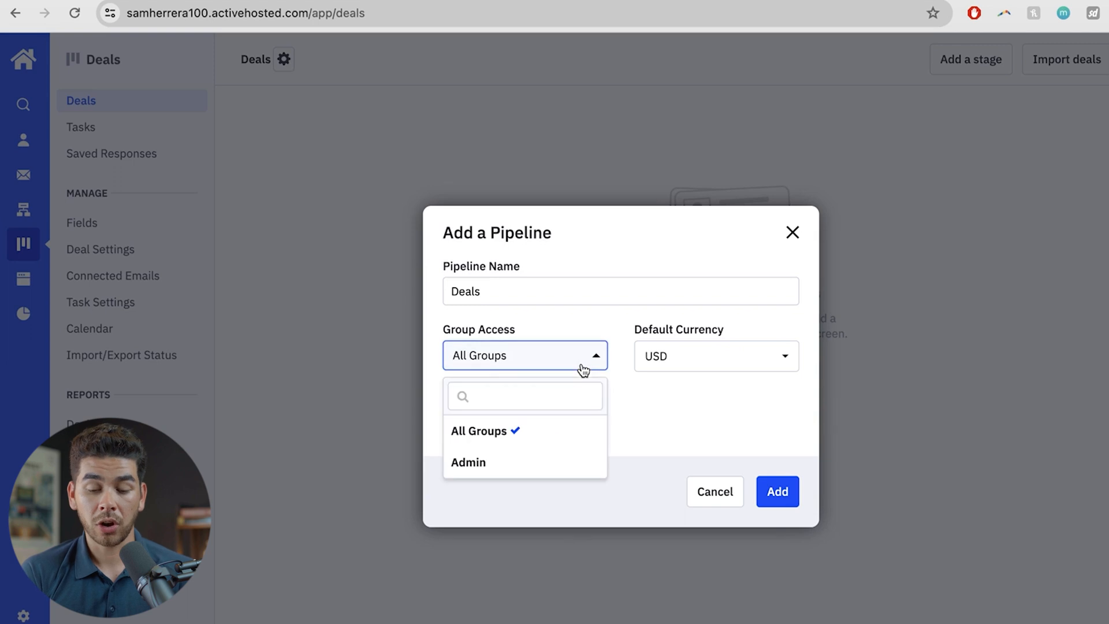
pyautogui.click(640, 415)
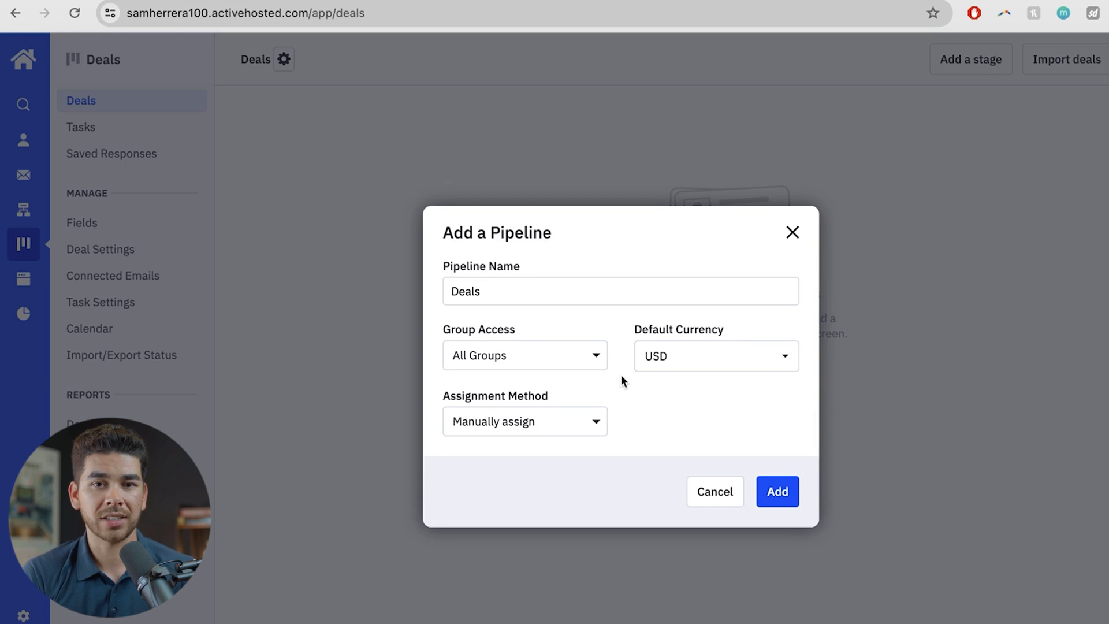
pyautogui.click(793, 493)
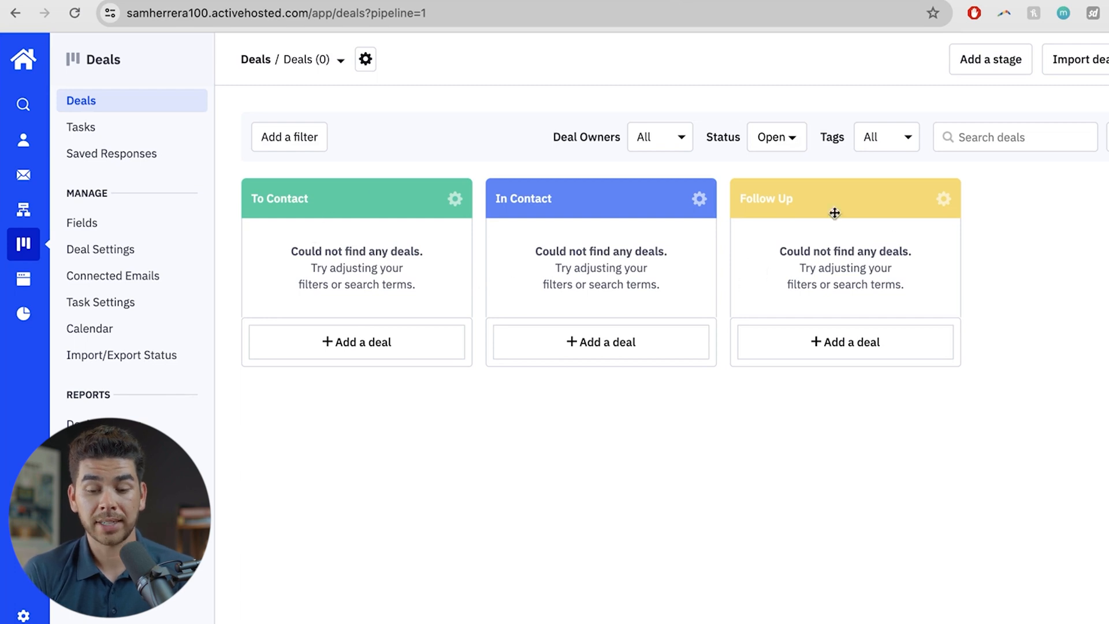
# Start a new deal in the Deals pipeline with the person's first name as title and a value of 10000 USD
pyautogui.click(388, 357)
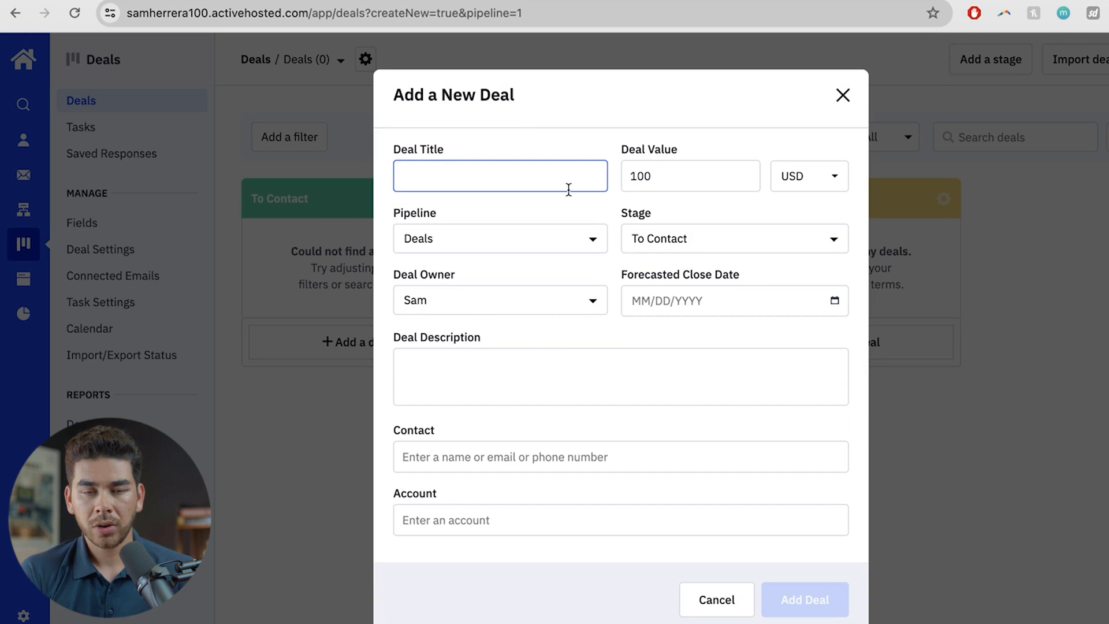
pyautogui.write('Sam')
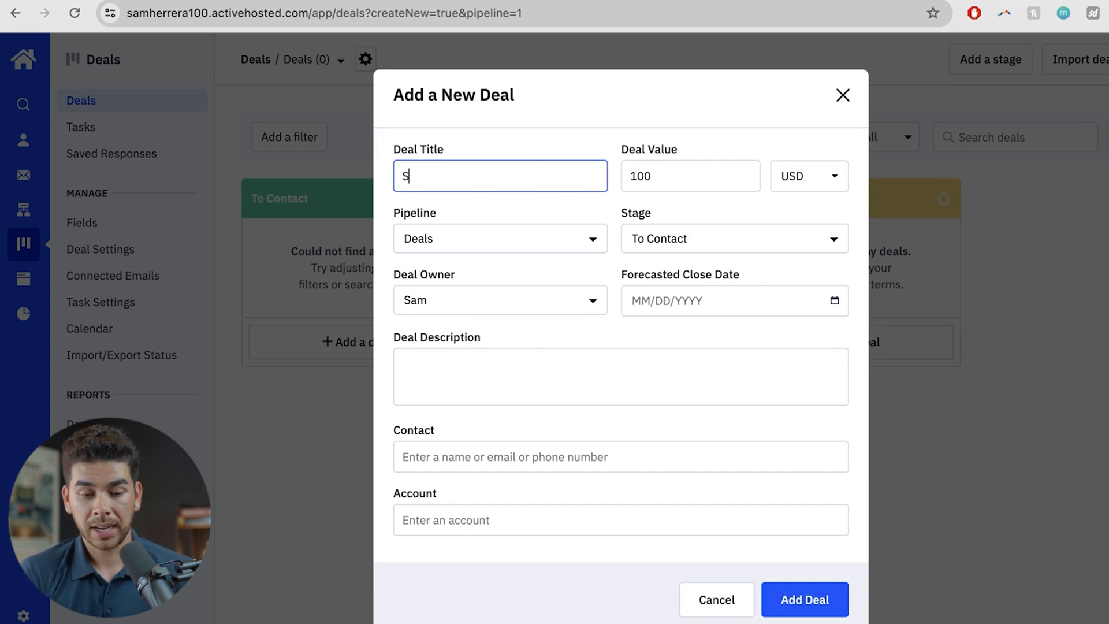
pyautogui.click(698, 174)
pyautogui.write('10000')
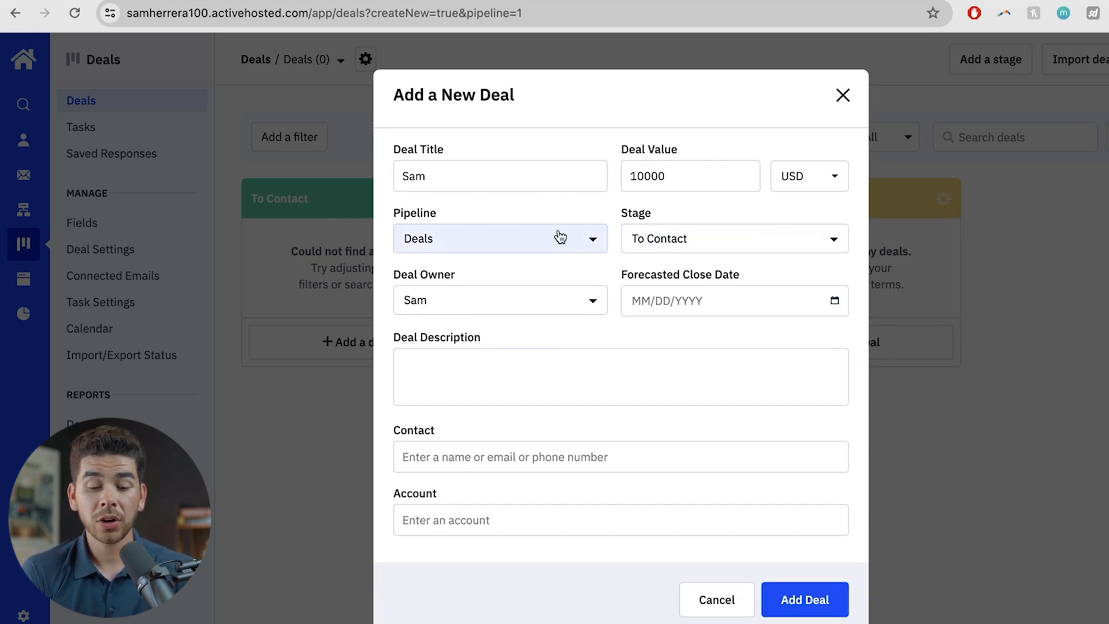
# Keep the new deal in the Deals pipeline and set its stage to In Contact
pyautogui.click(555, 238)
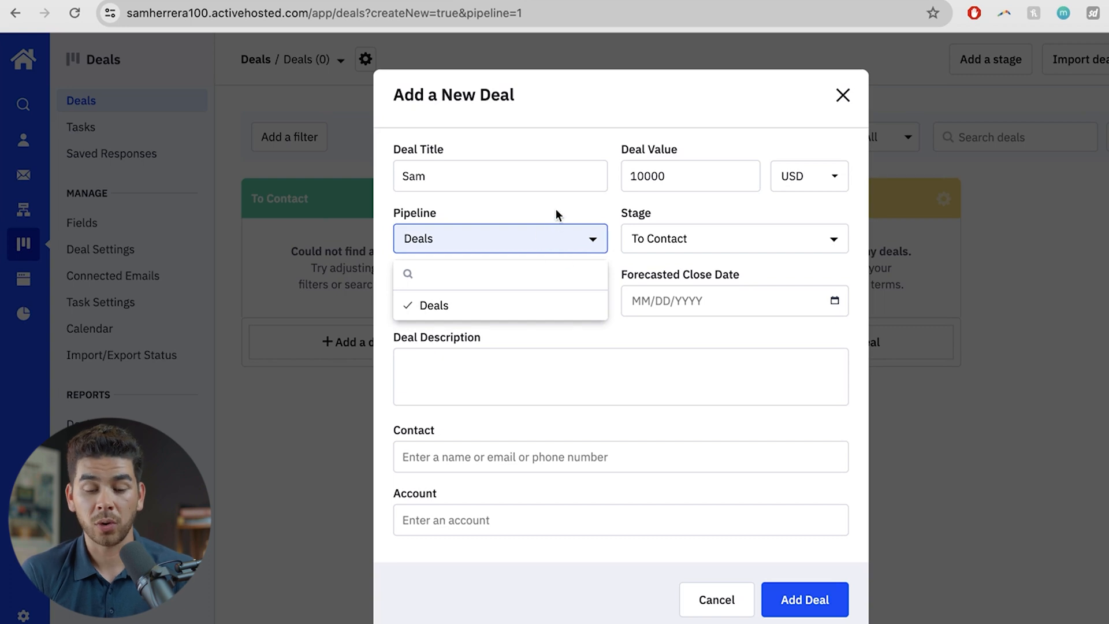
pyautogui.click(557, 210)
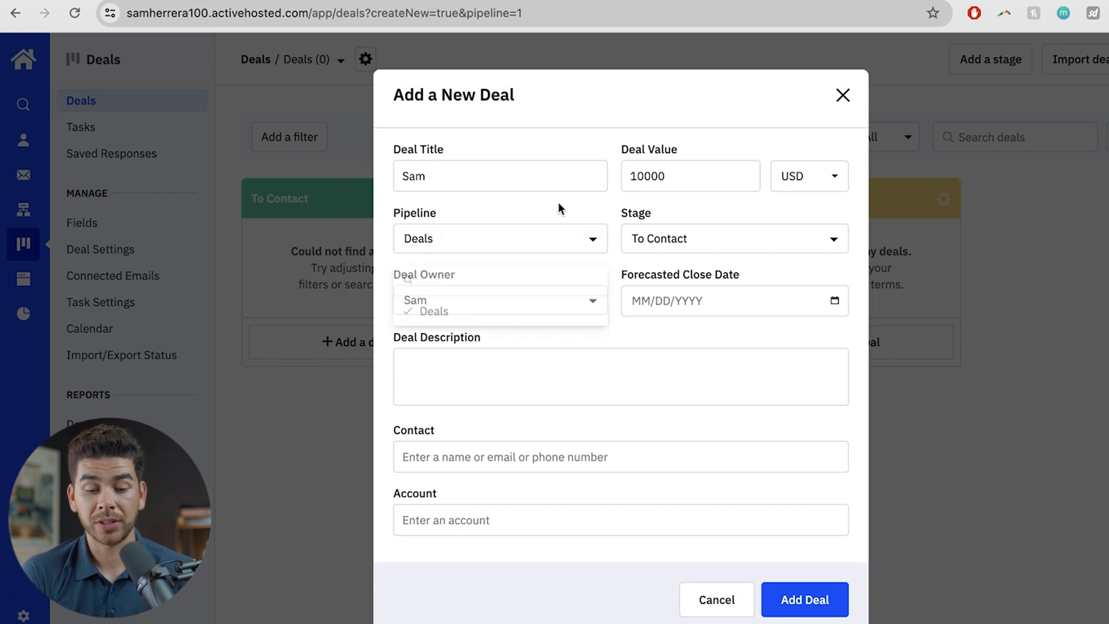
pyautogui.click(682, 243)
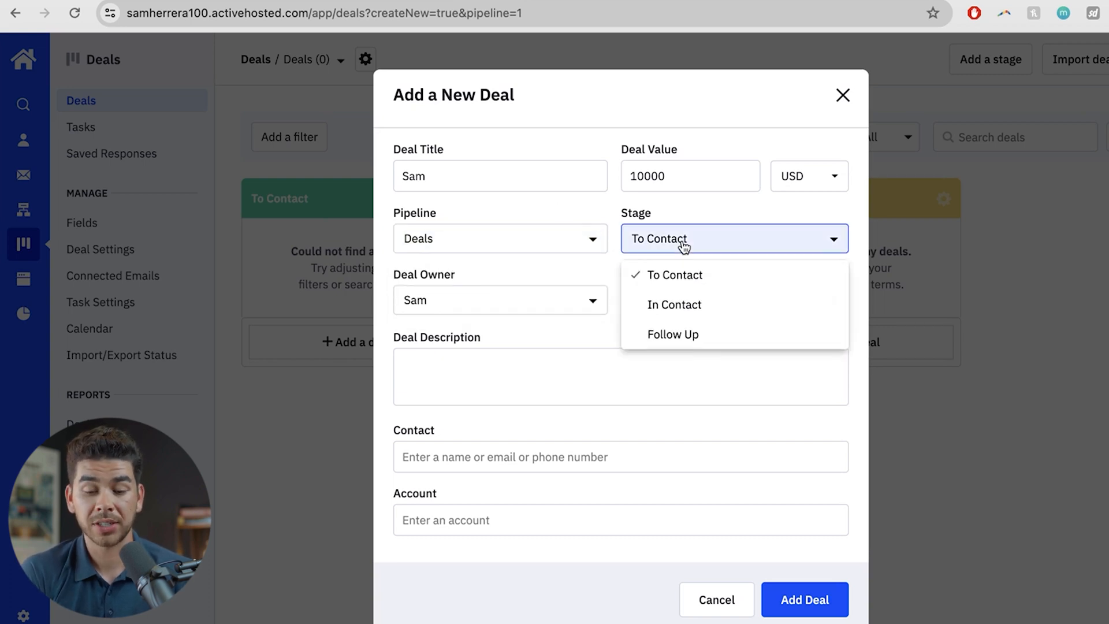
pyautogui.click(695, 305)
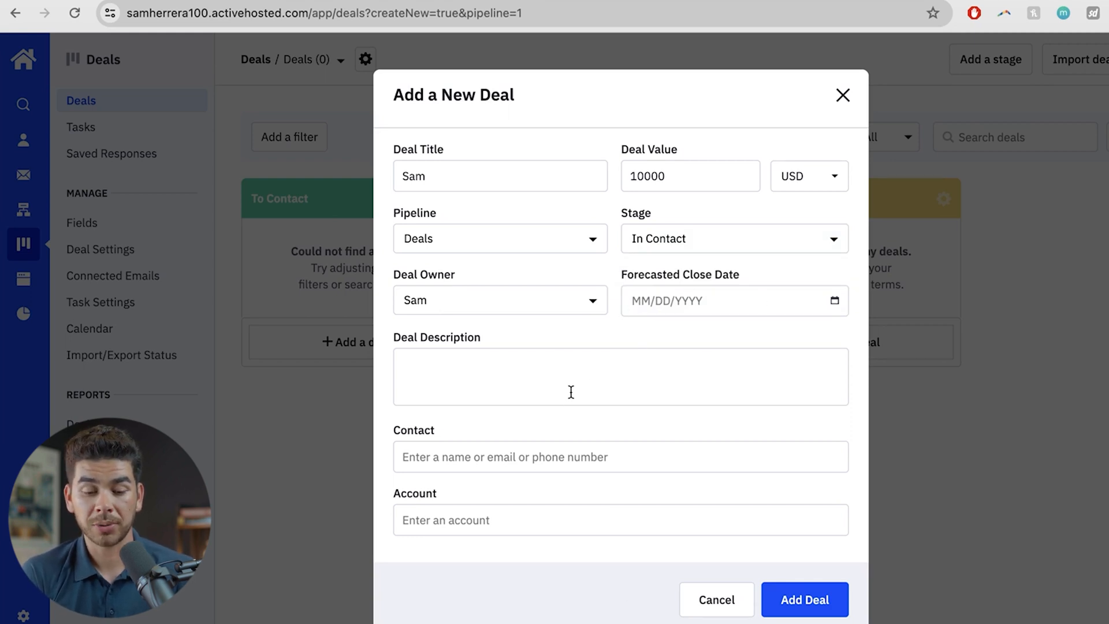
# Link the existing contact matching the deal title's first name and add the deal to the pipeline
pyautogui.click(500, 462)
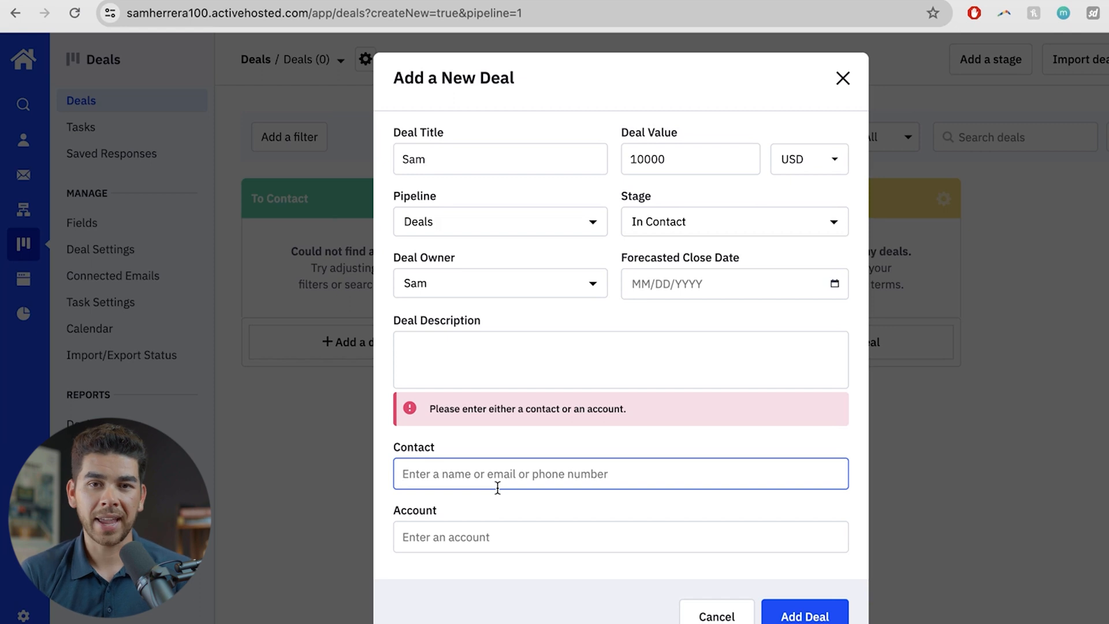
pyautogui.write('Sam')
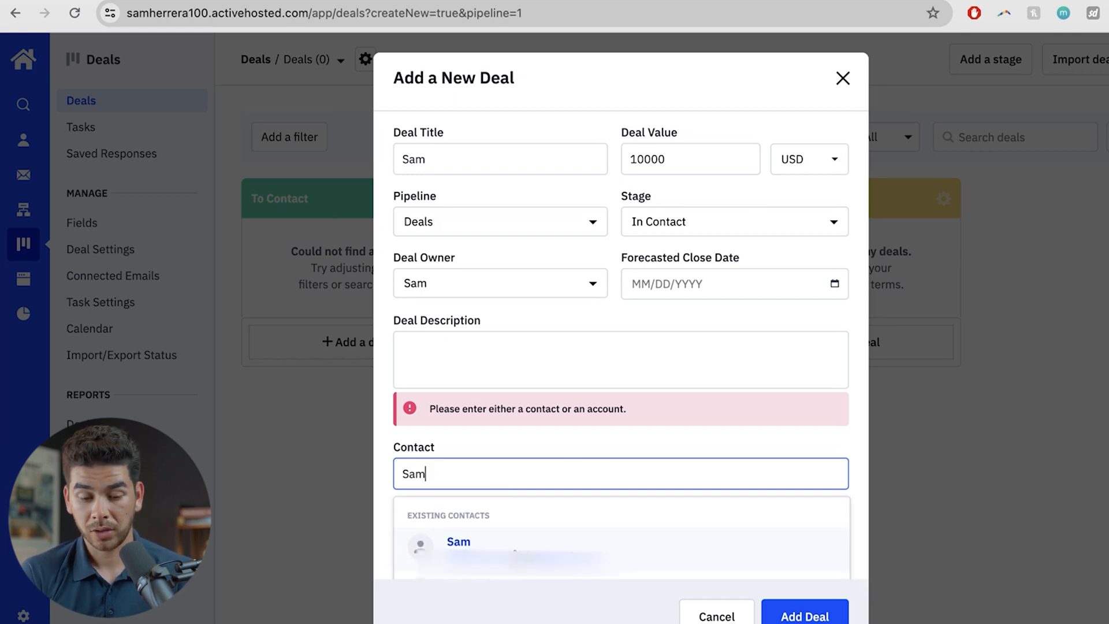
pyautogui.click(518, 546)
pyautogui.click(810, 594)
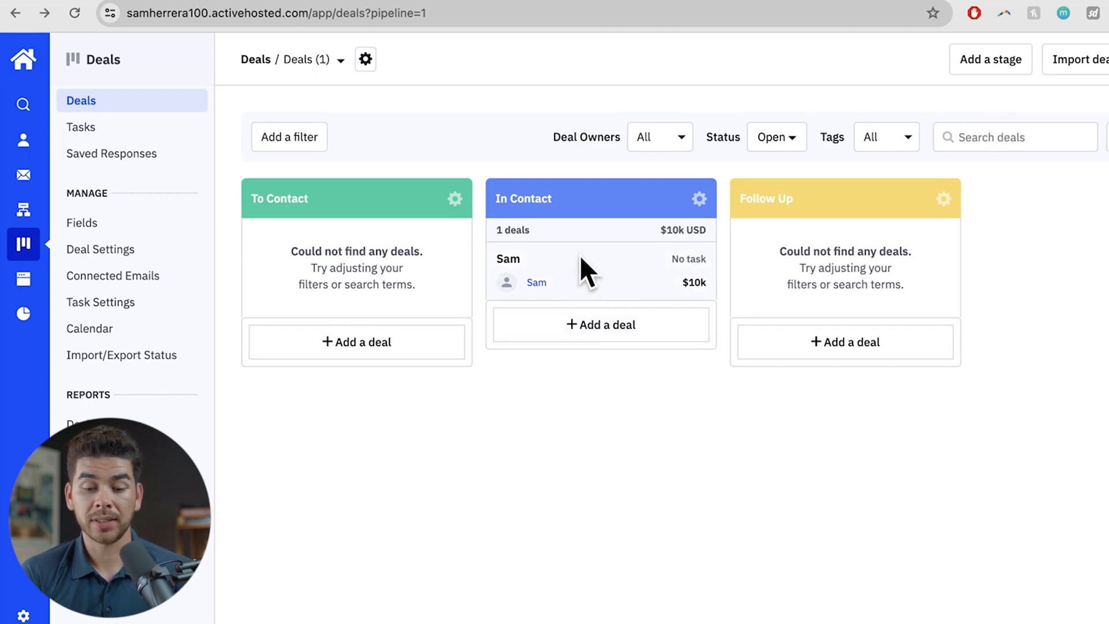
# Open the new deal's record from the In Contact stage and view its task form, details, contacts and recent activity
pyautogui.click(600, 266)
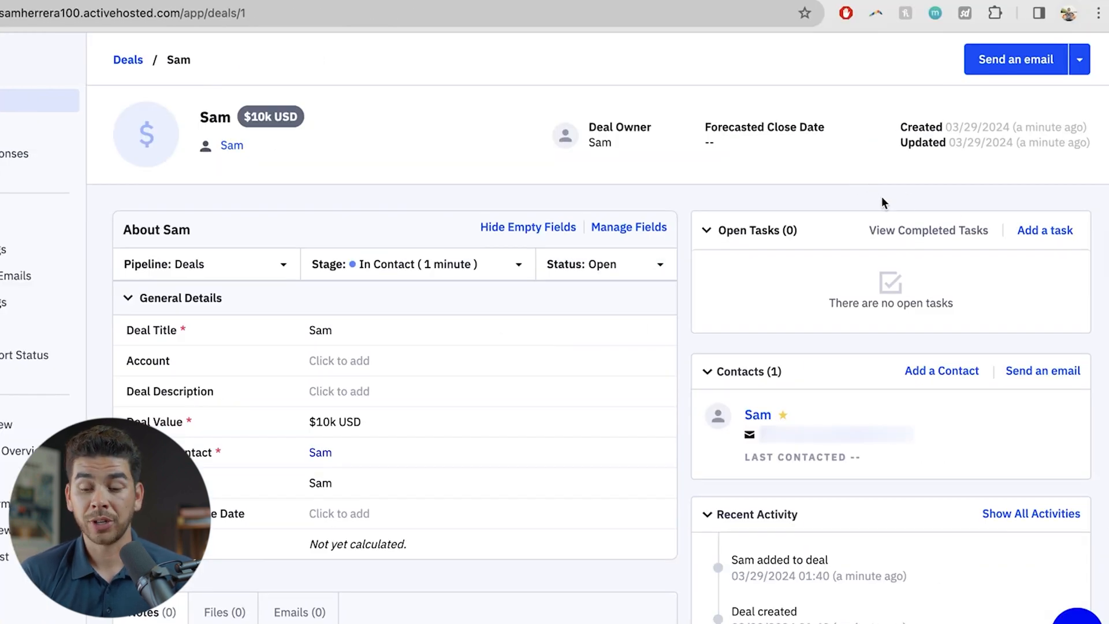
pyautogui.click(1042, 234)
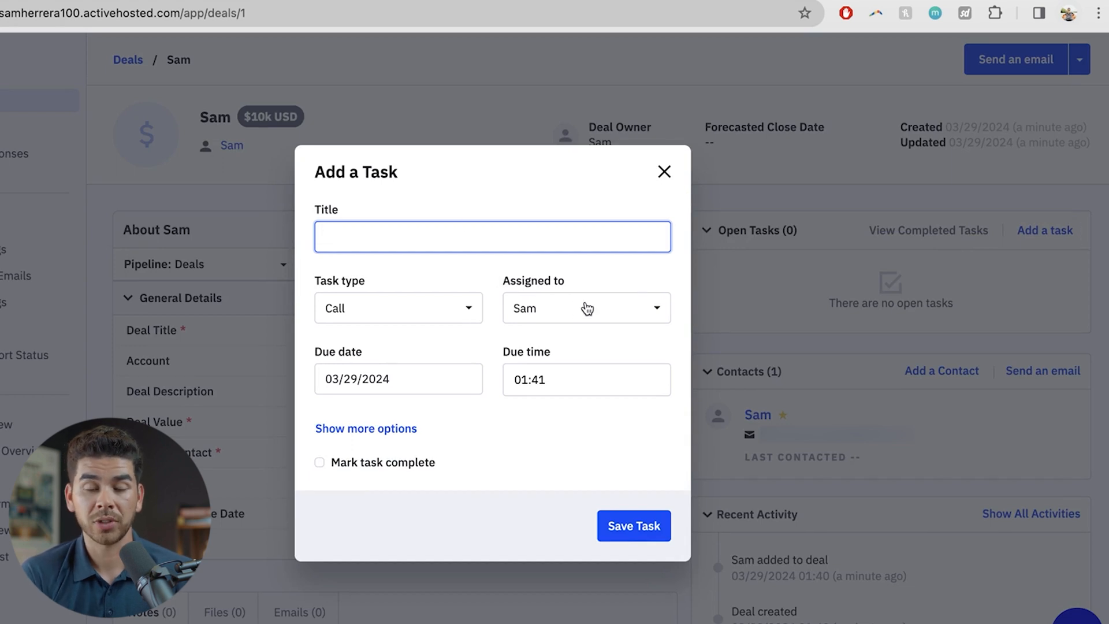
pyautogui.click(664, 171)
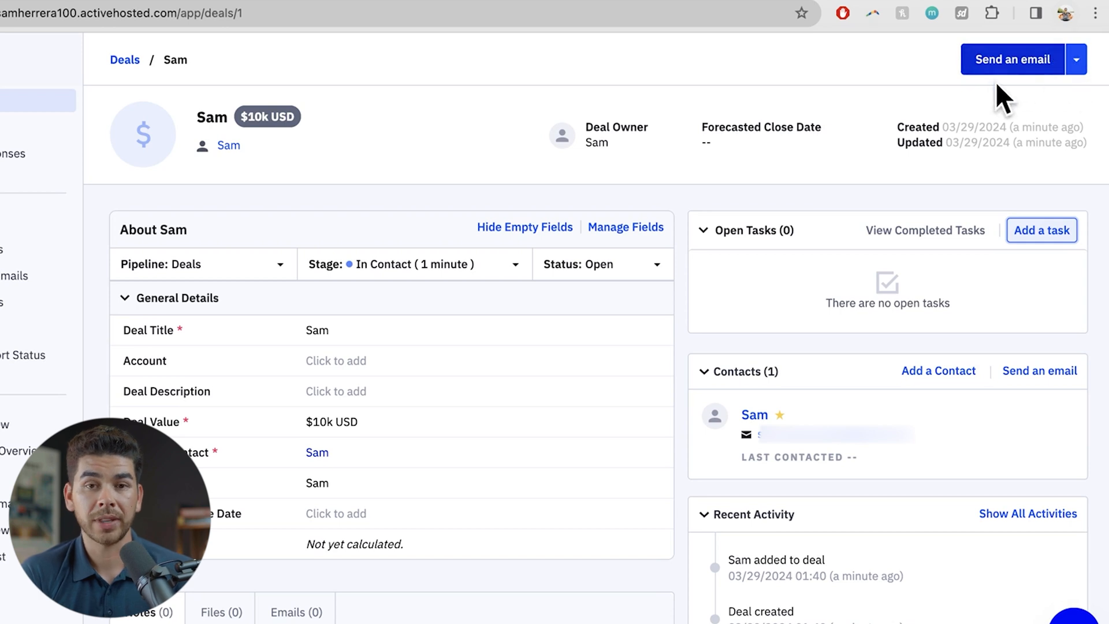
pyautogui.scroll(-2, 655, 254)
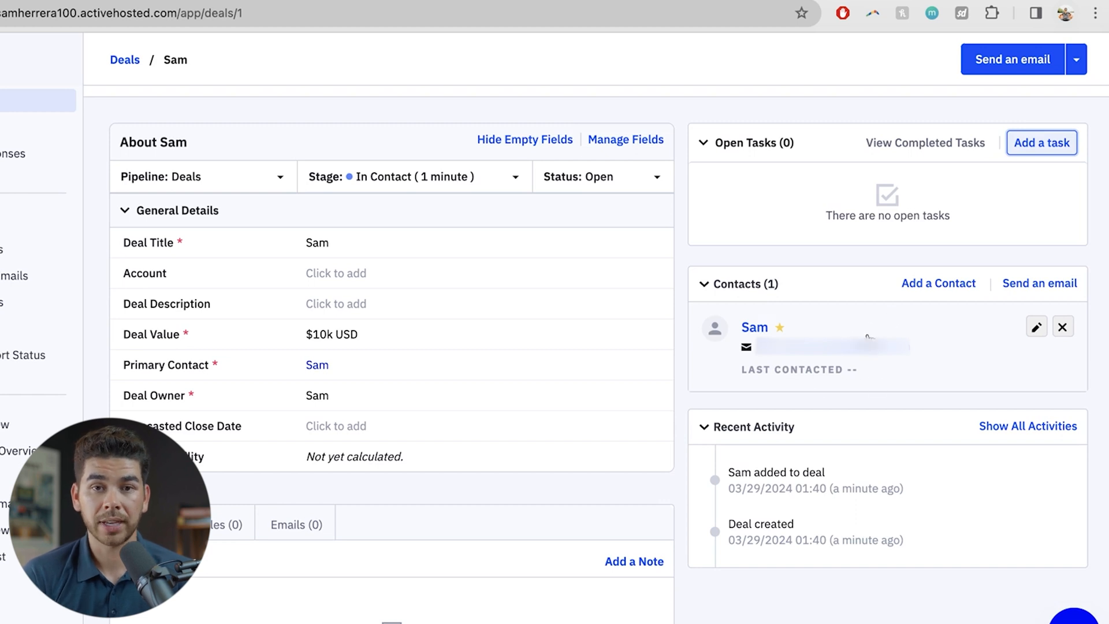
pyautogui.scroll(2, 840, 291)
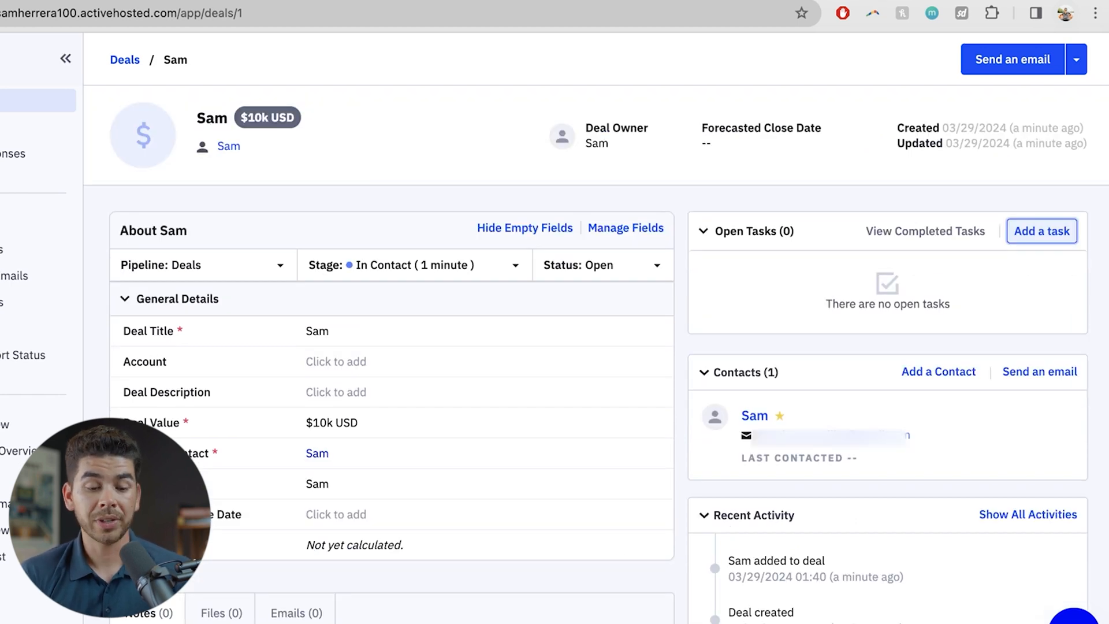